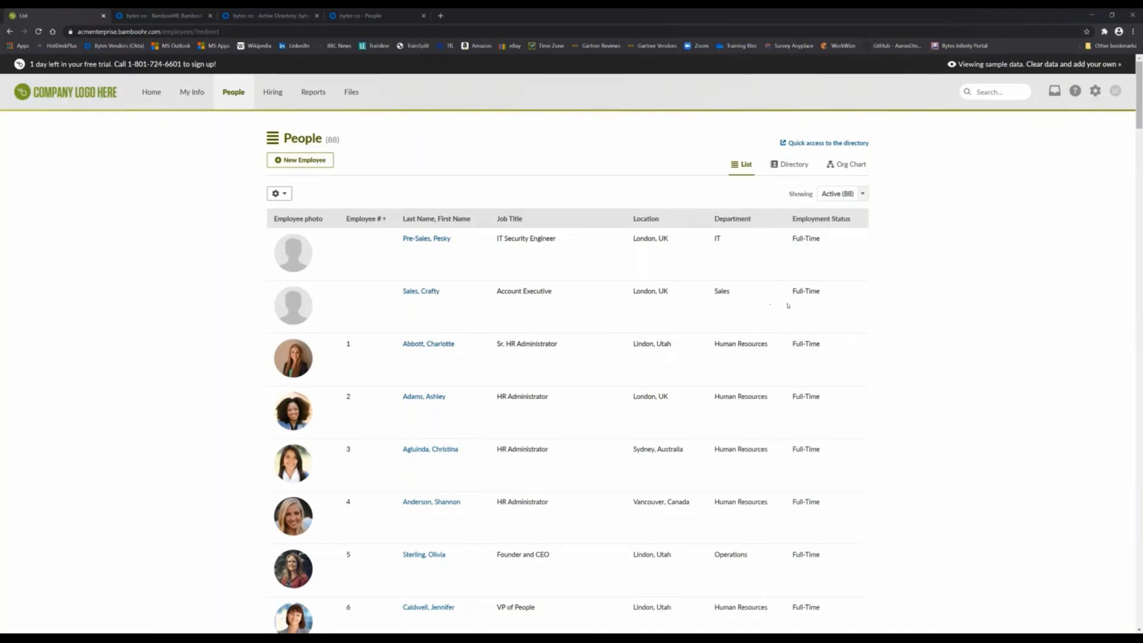
Switch to the Okta People directory, search for the IT Security Engineer by first name and view their assigned applications and groups
key(ctrl+shift+Tab)
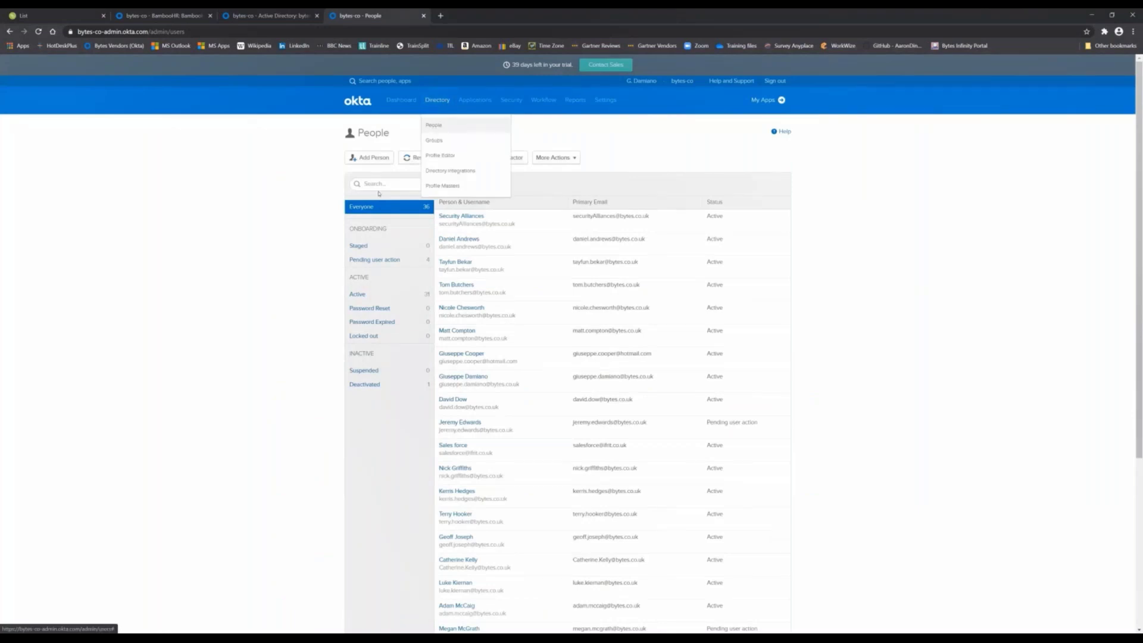
click(380, 185)
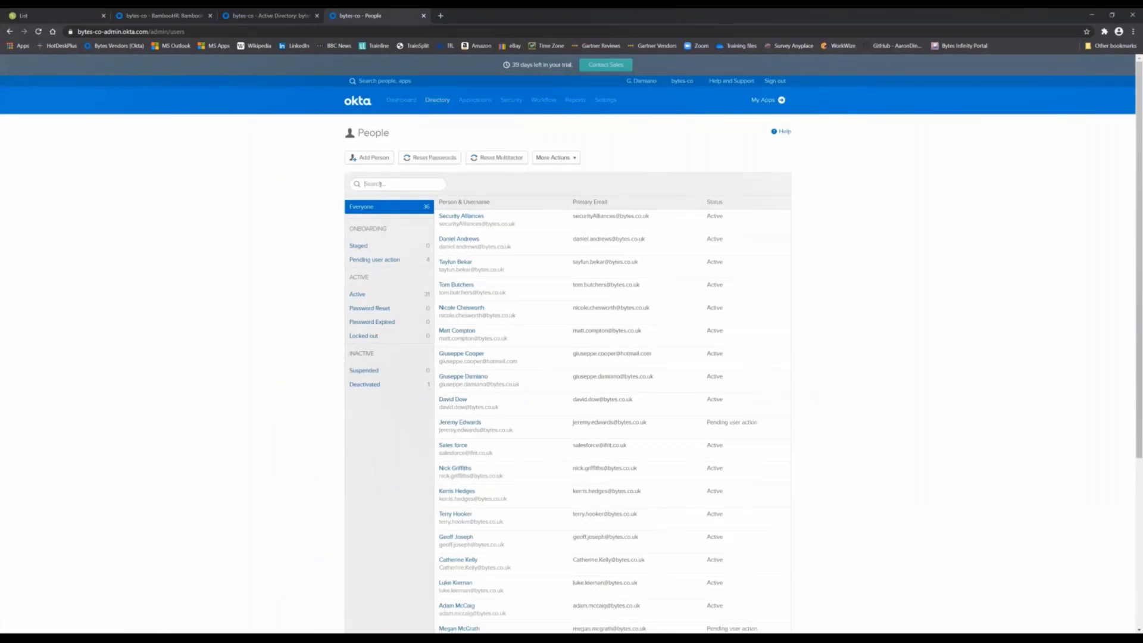
text(pesky)
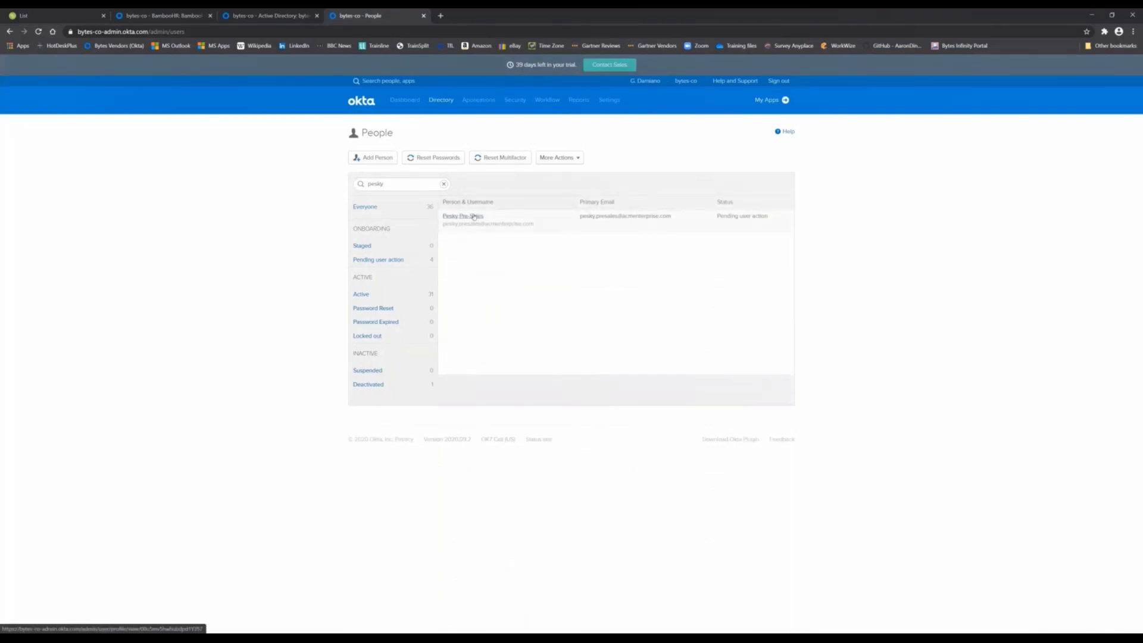
click(474, 217)
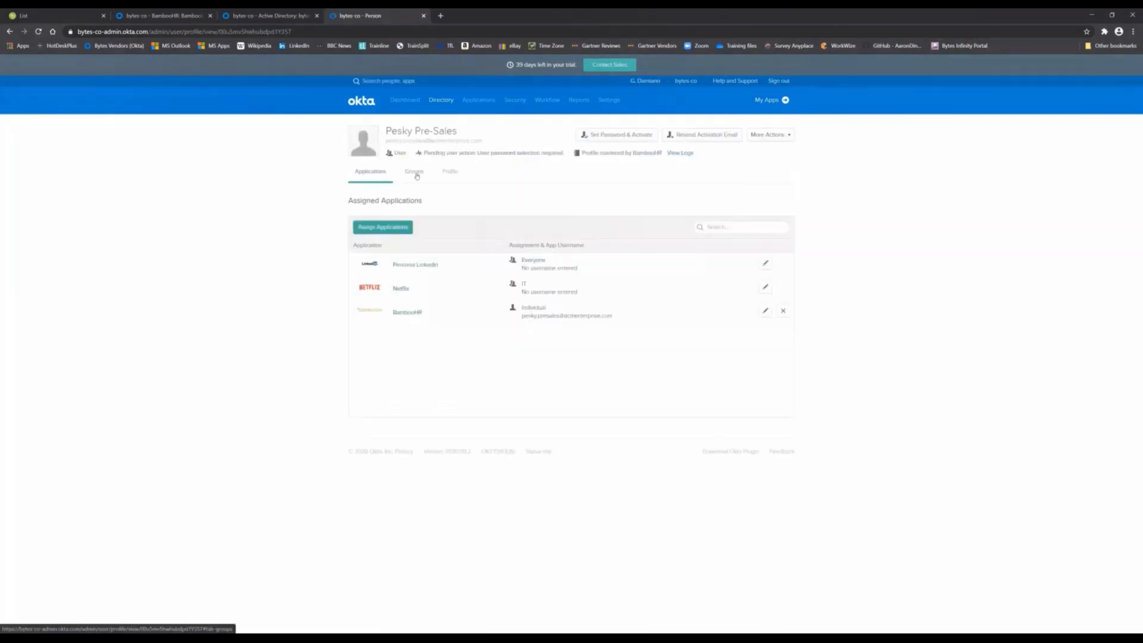
click(415, 172)
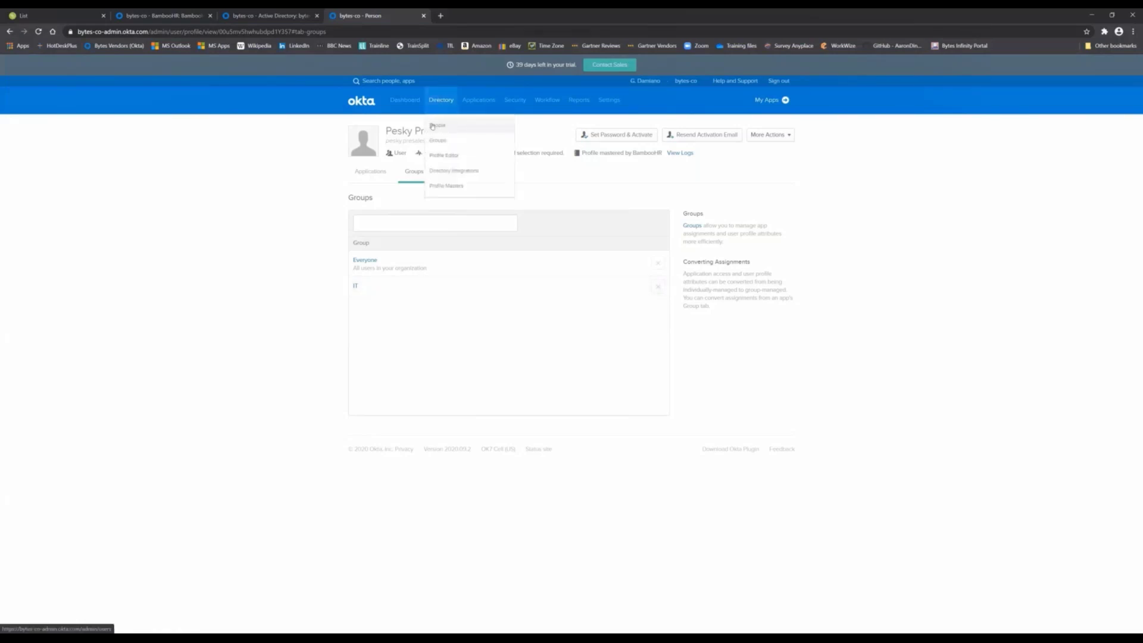
Return to the People directory, search for the Account Executive by first name and view their assigned applications and groups
click(440, 100)
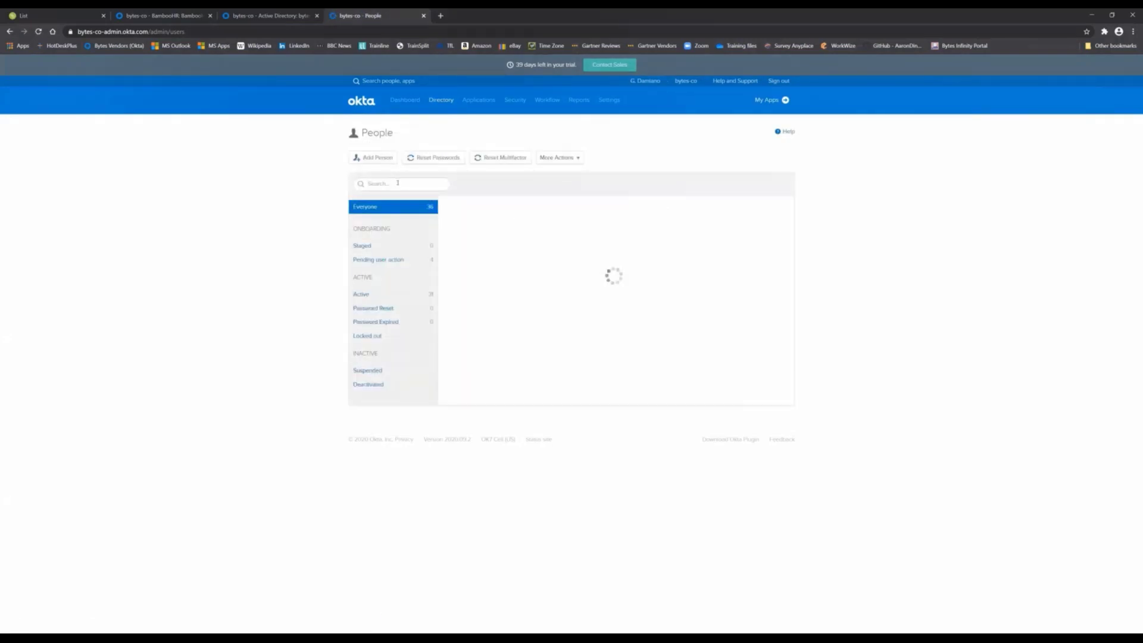
text(crafty)
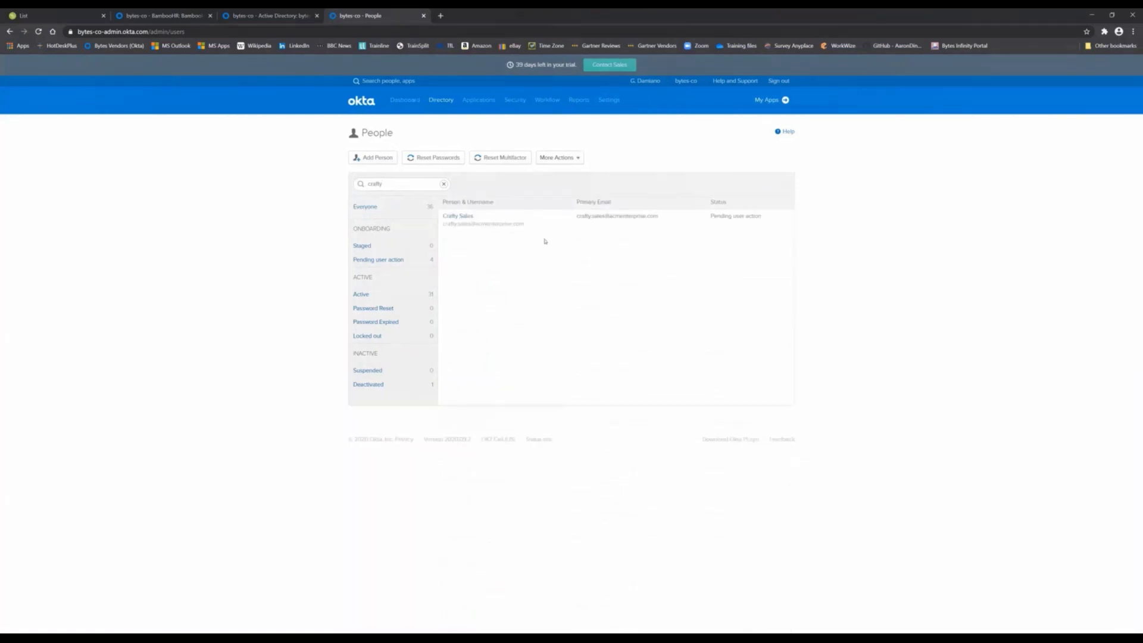
click(460, 218)
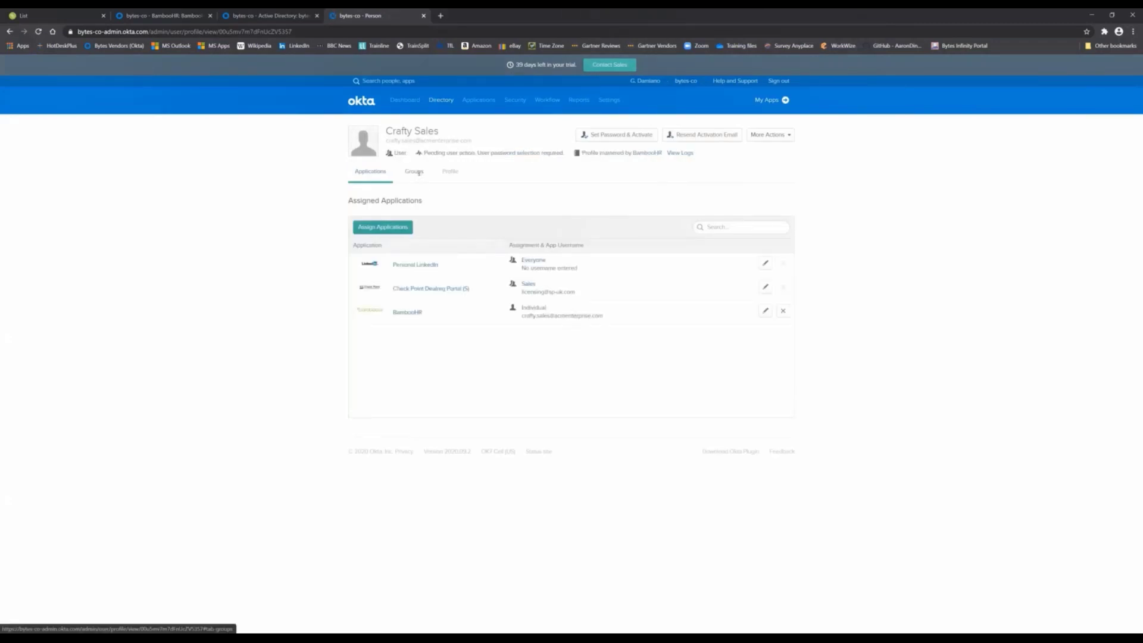
click(418, 172)
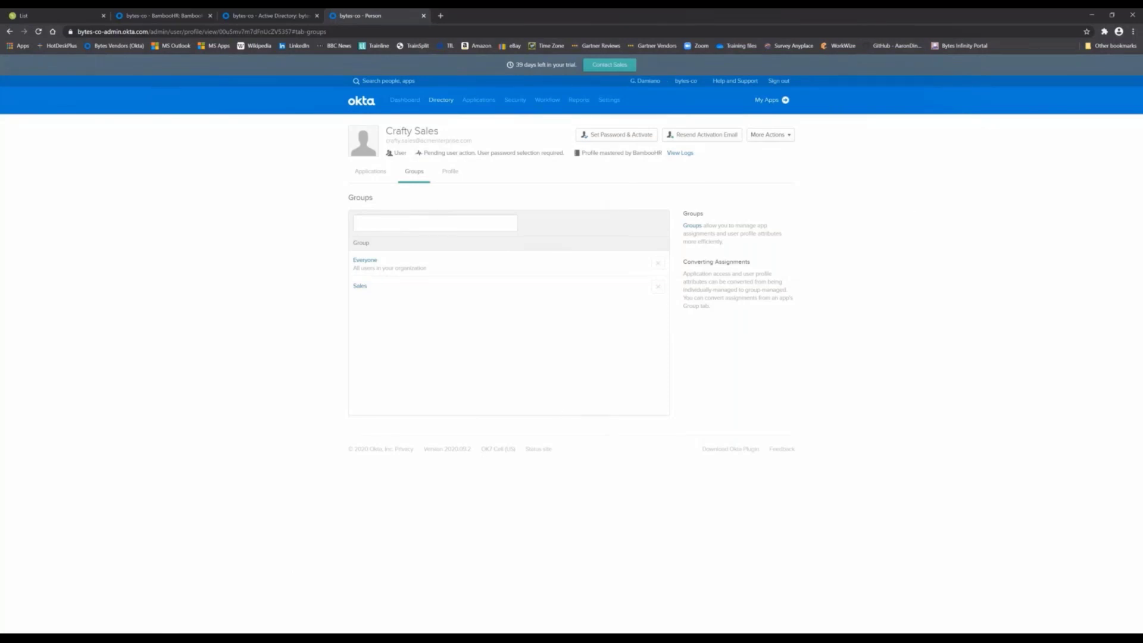
Switch to Active Directory Users and Computers in the virtual machine and refresh the bytescorp.net Users container
key(alt+Tab)
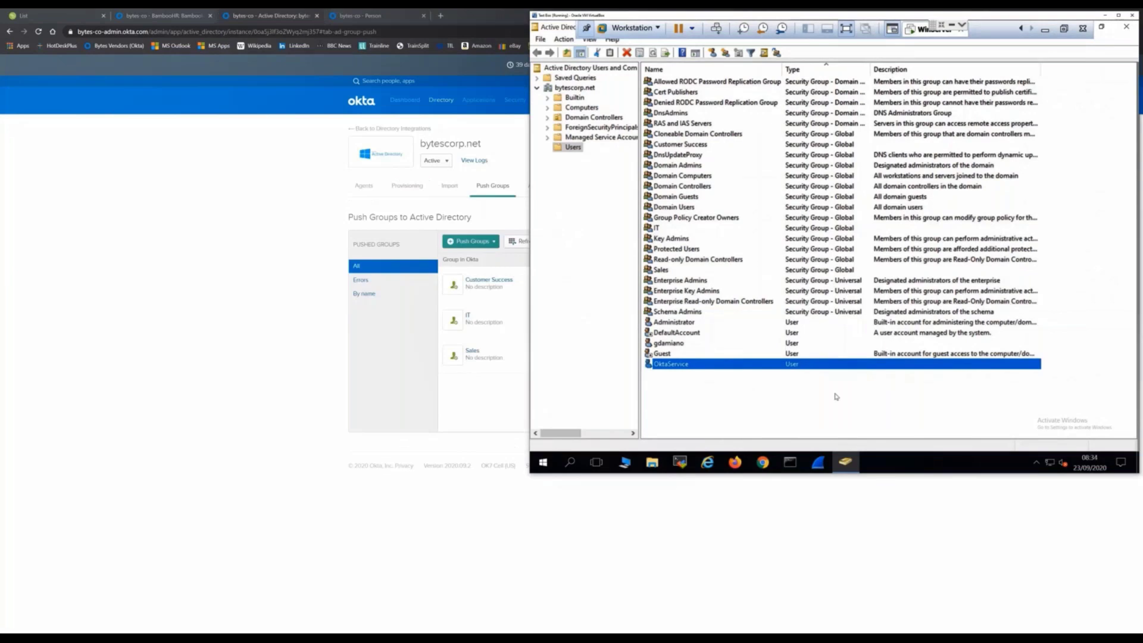
right_click(837, 396)
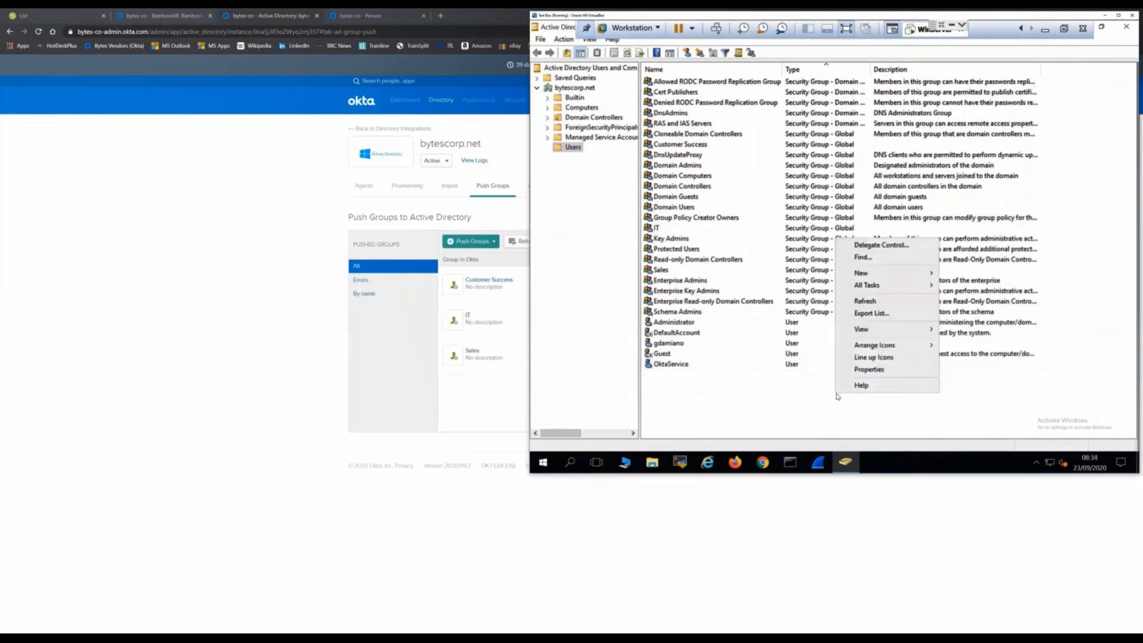
click(870, 306)
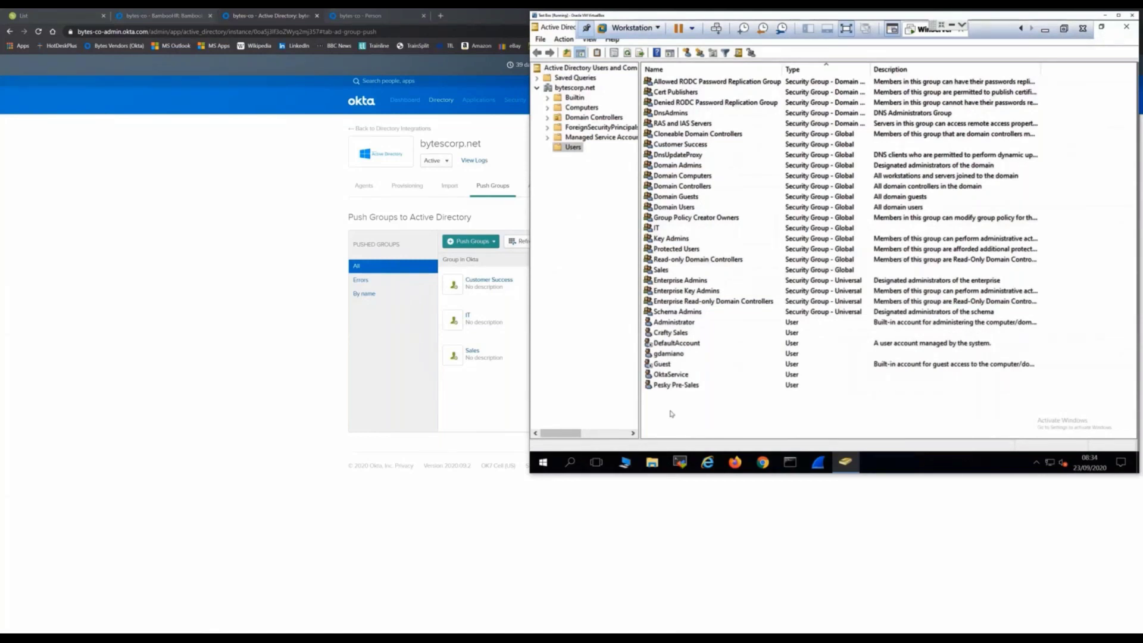
Check the group memberships in the Account Executive's user properties, leaving them unmodified
double_click(677, 333)
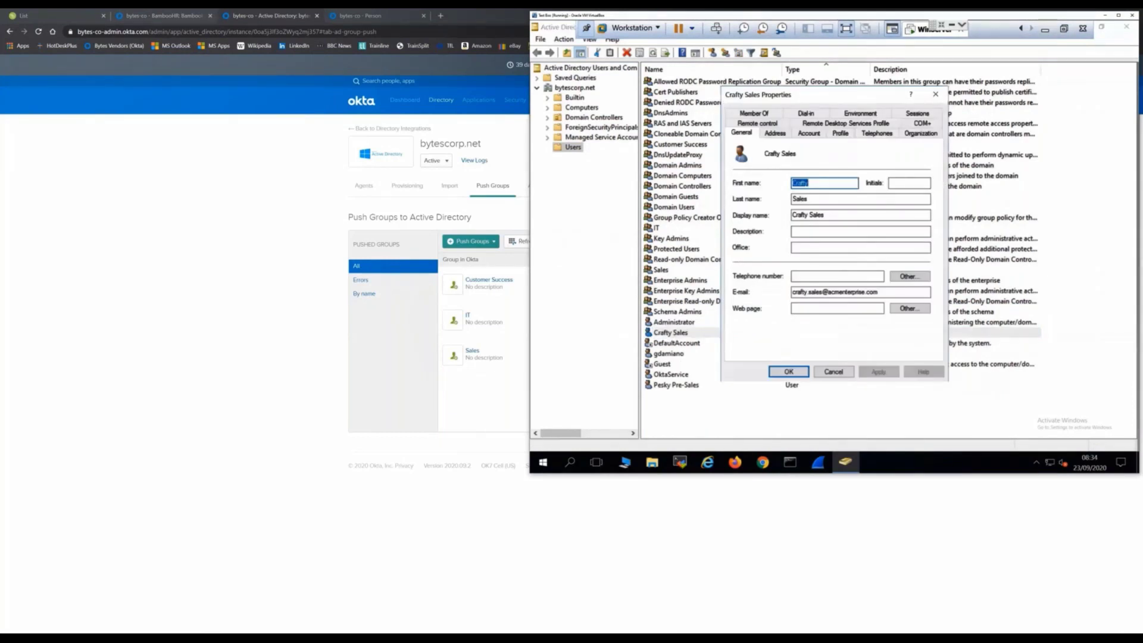
click(769, 114)
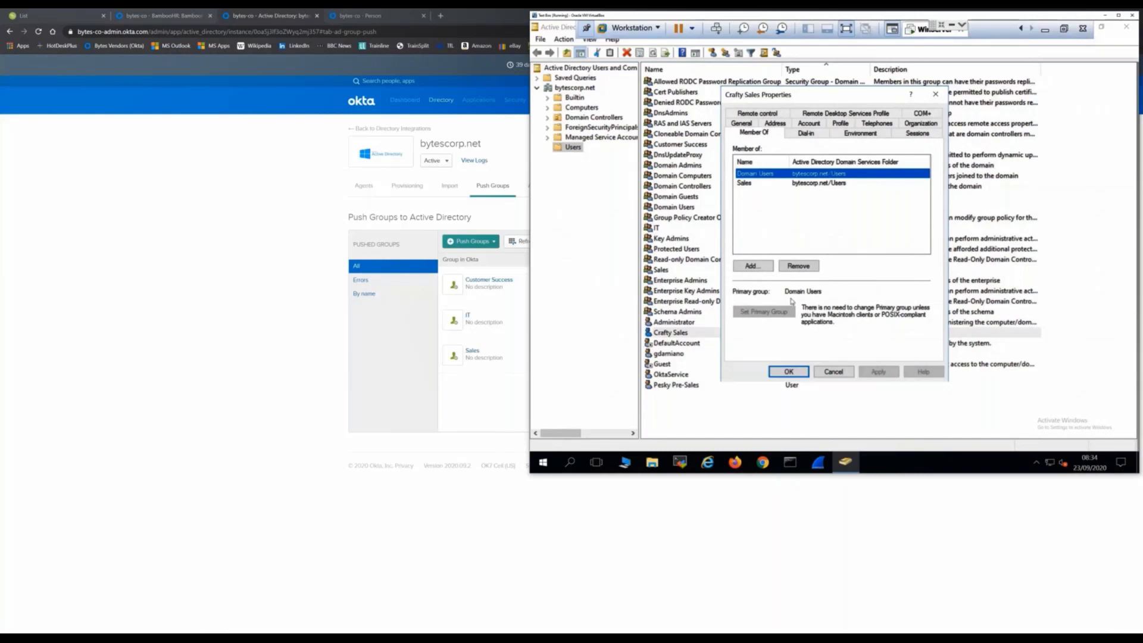
click(833, 372)
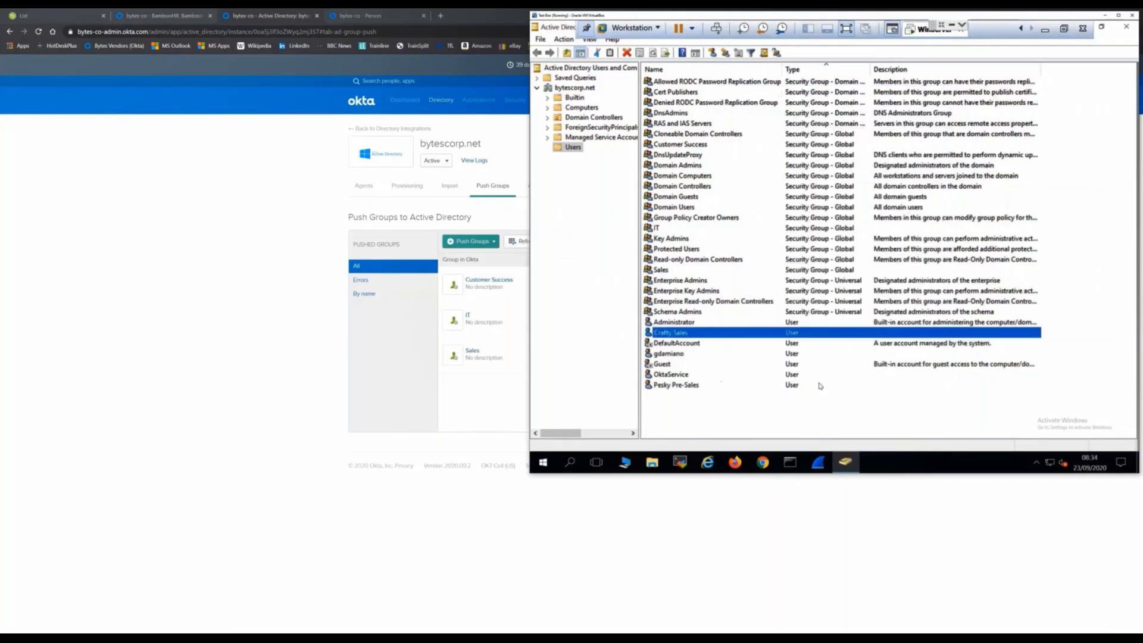
Check the group memberships in the IT Security Engineer's user properties, leaving them unmodified
double_click(677, 386)
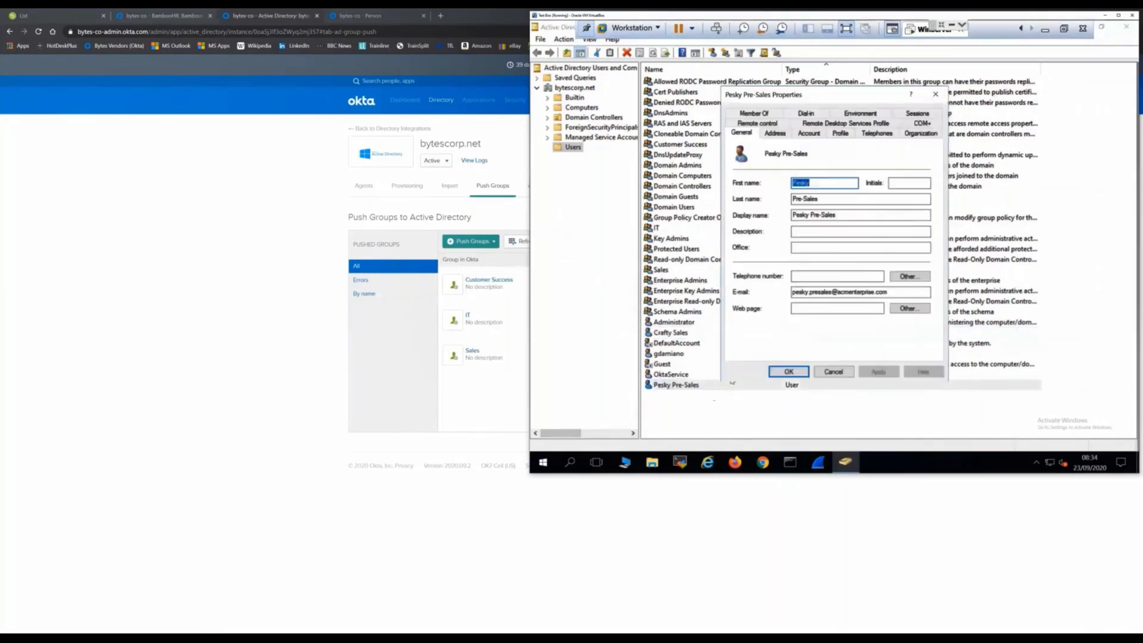
click(760, 114)
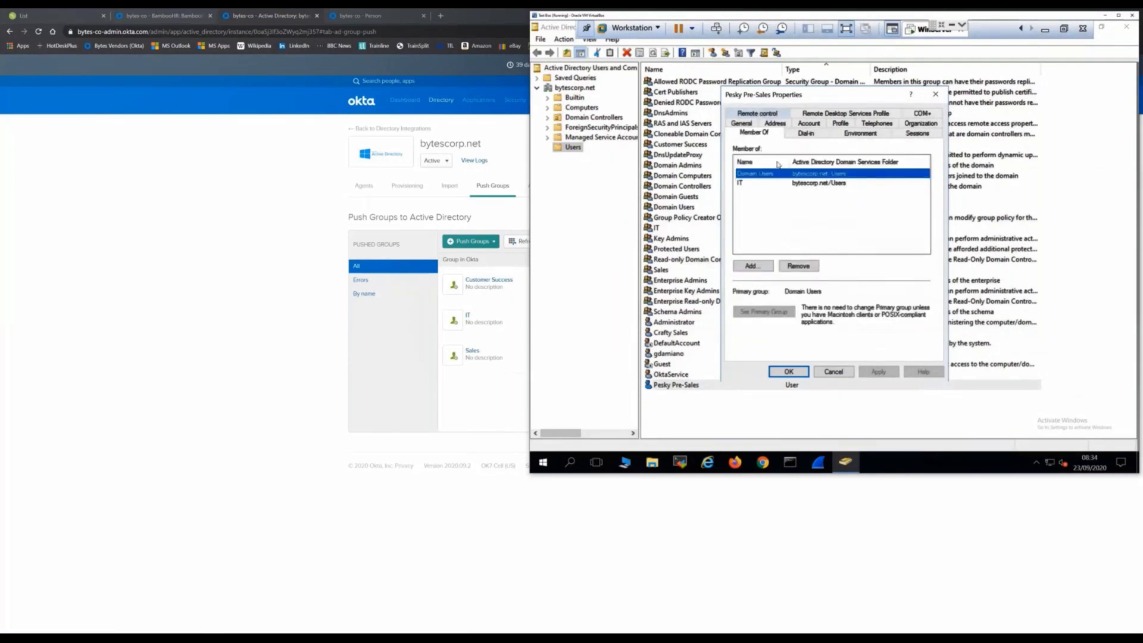
click(834, 371)
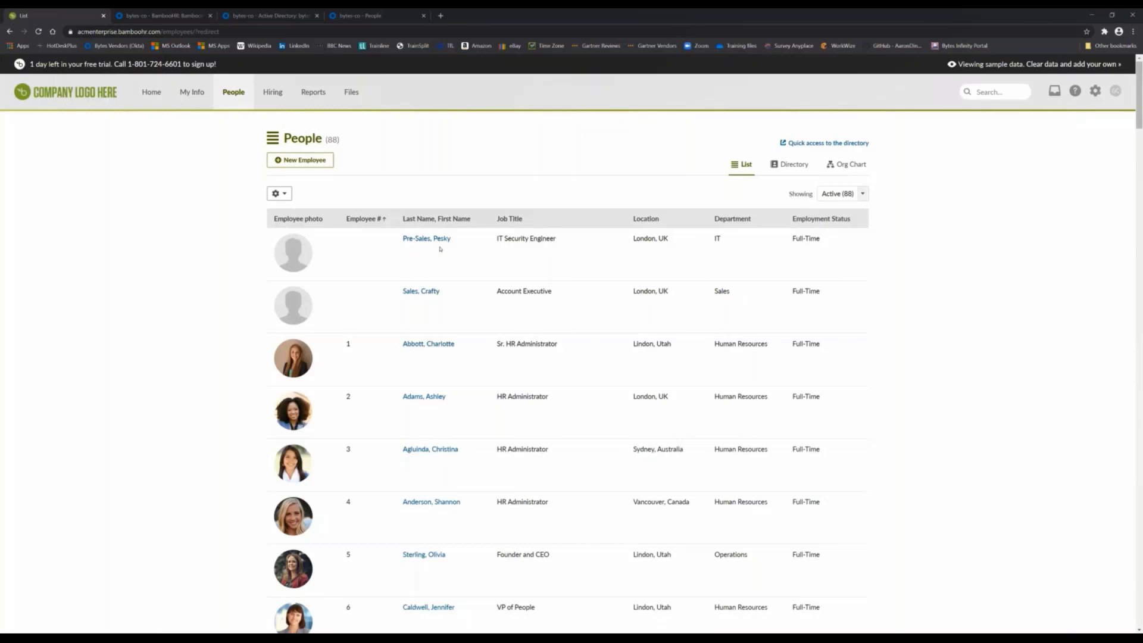
In BambooHR, submit a Job Information change request moving the IT Security Engineer to the Sales department
click(646, 299)
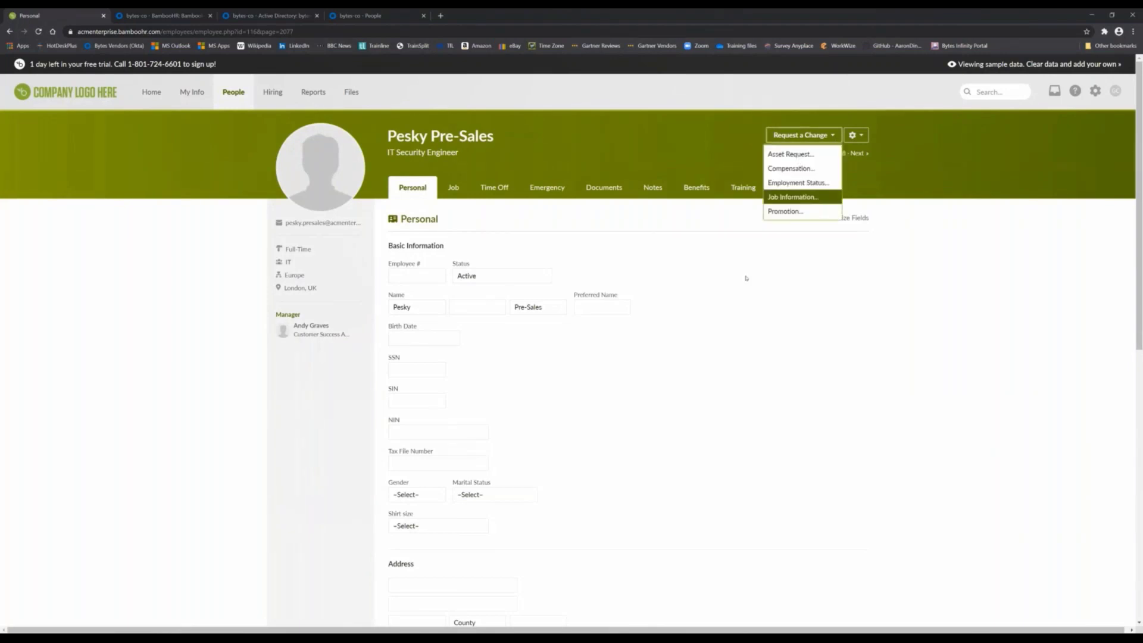
key(Return)
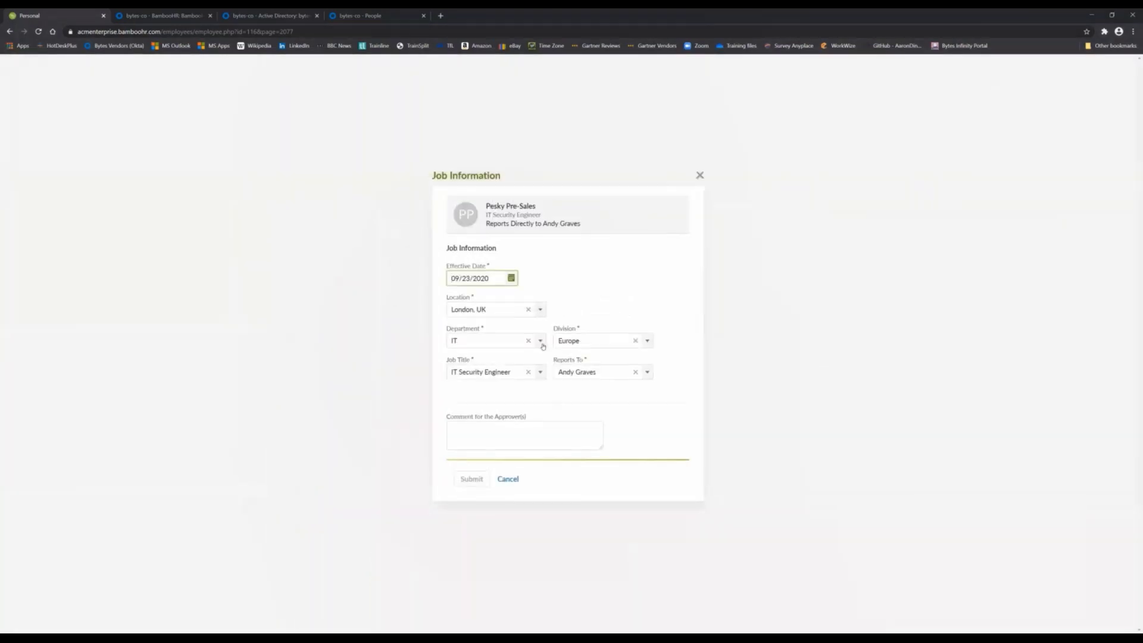
click(541, 342)
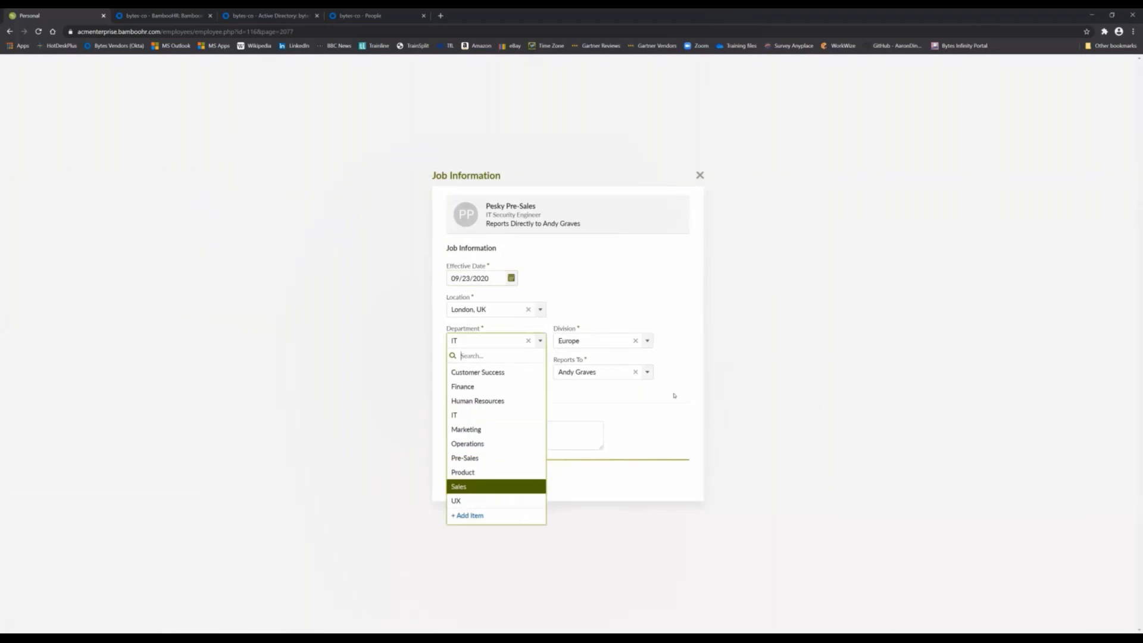
key(Return)
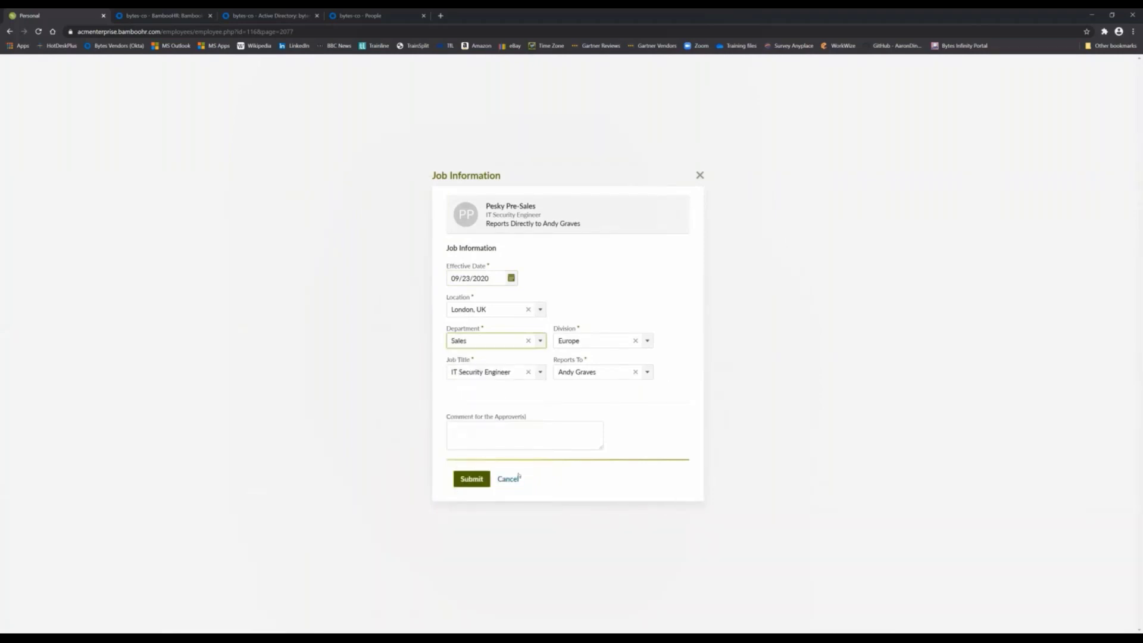
click(485, 479)
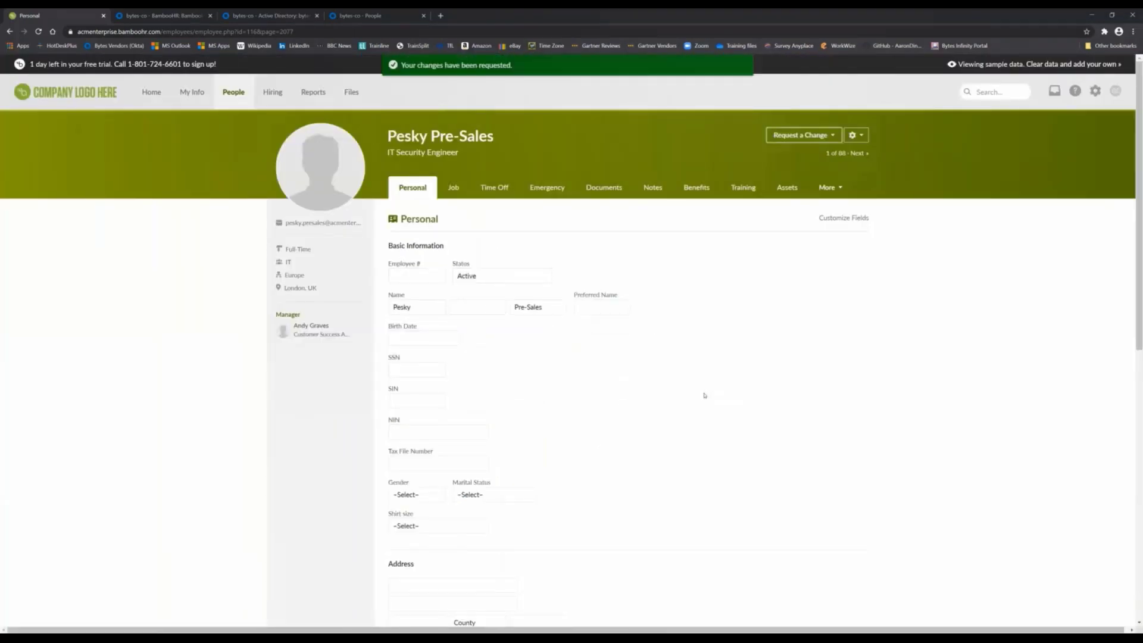
Approve the pending Job Information change request from the inbox and return to the employee list
click(1055, 90)
click(1026, 111)
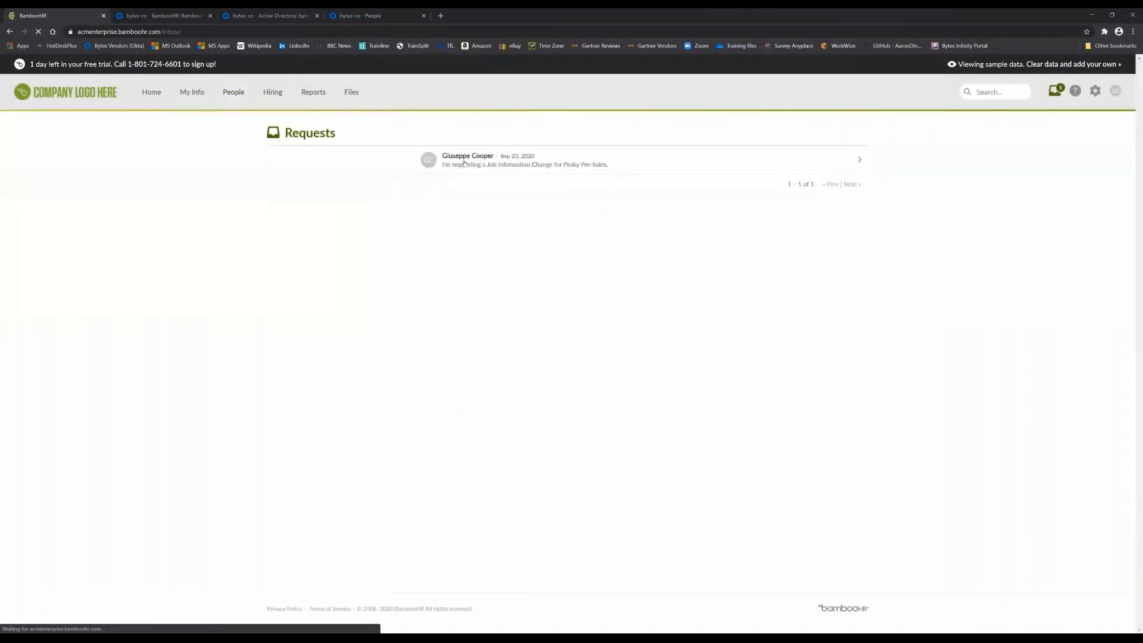
click(859, 159)
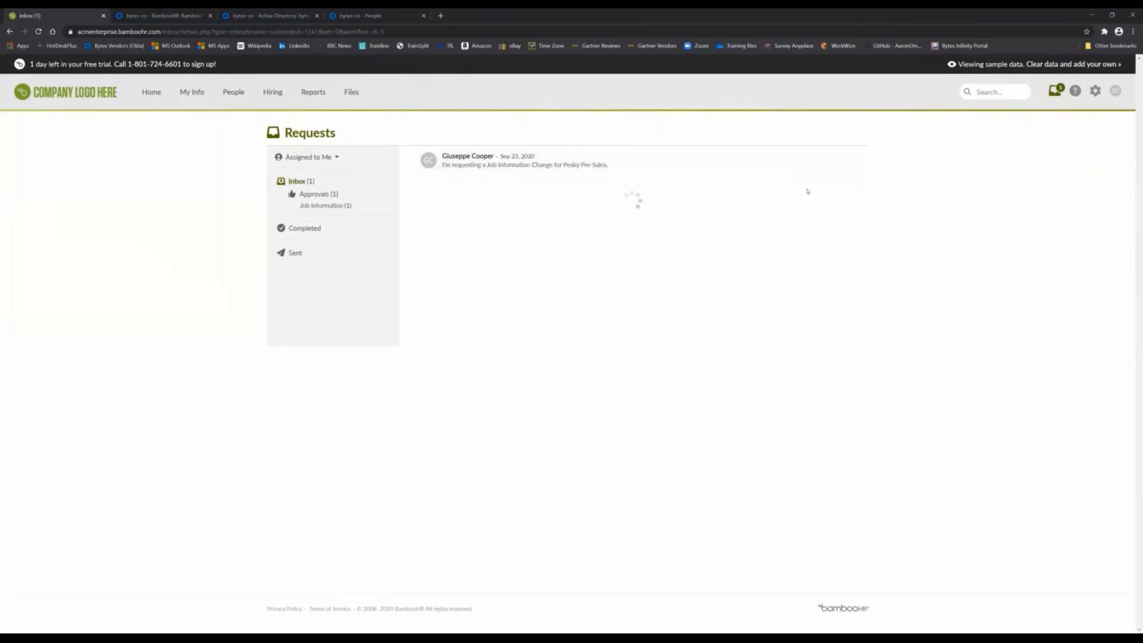
click(742, 252)
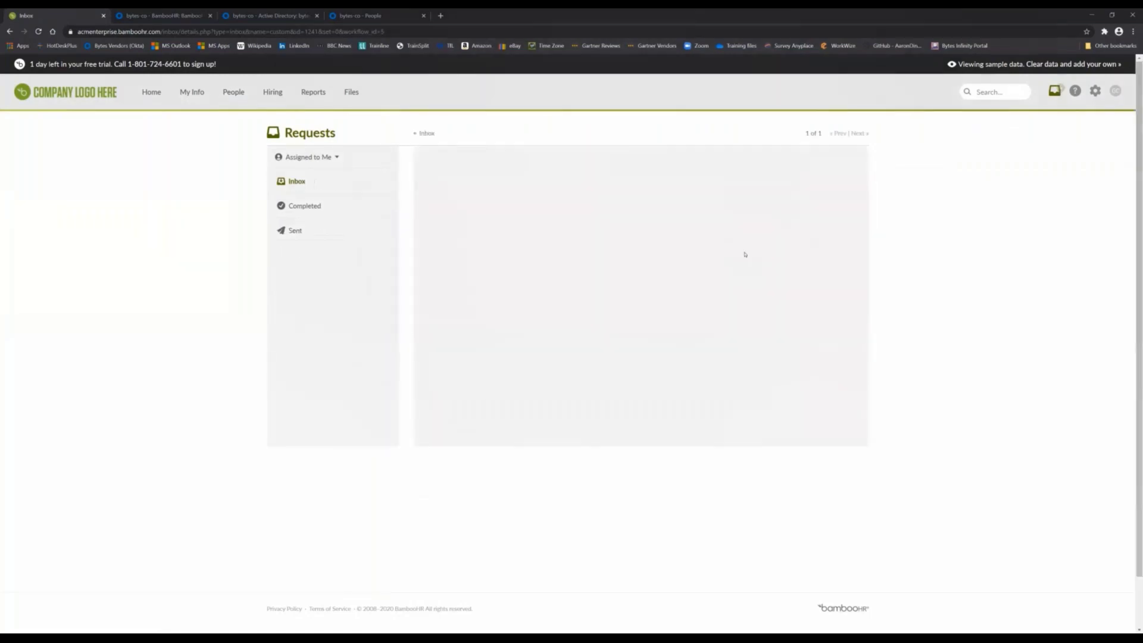
click(232, 93)
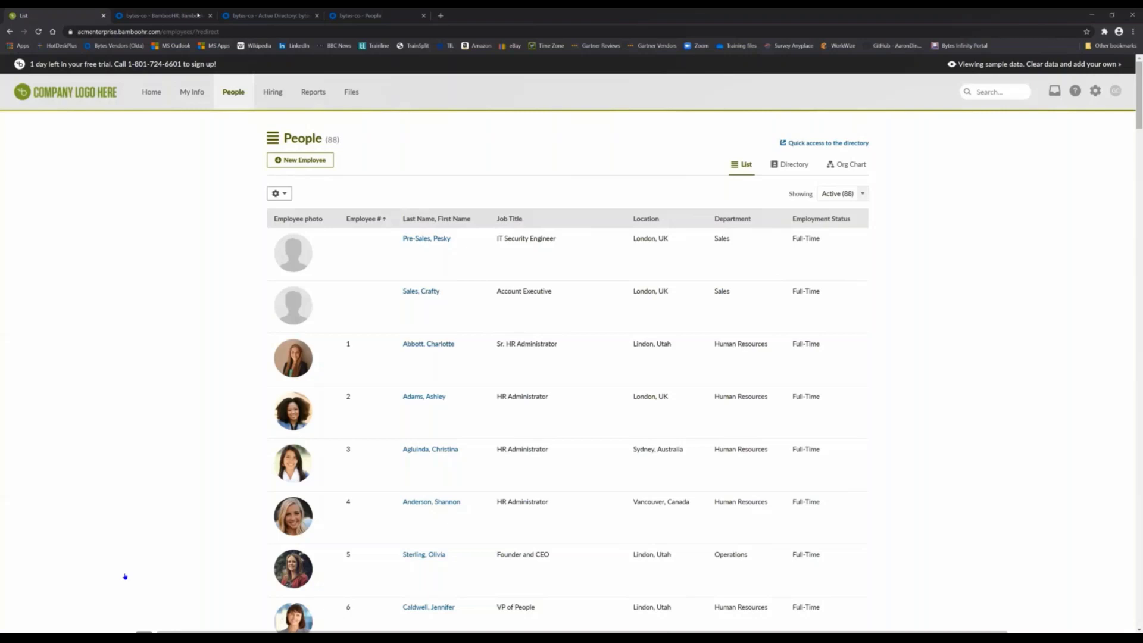
Switch to the Okta People directory and review the IT Security Engineer's applications and groups after the department change
click(360, 16)
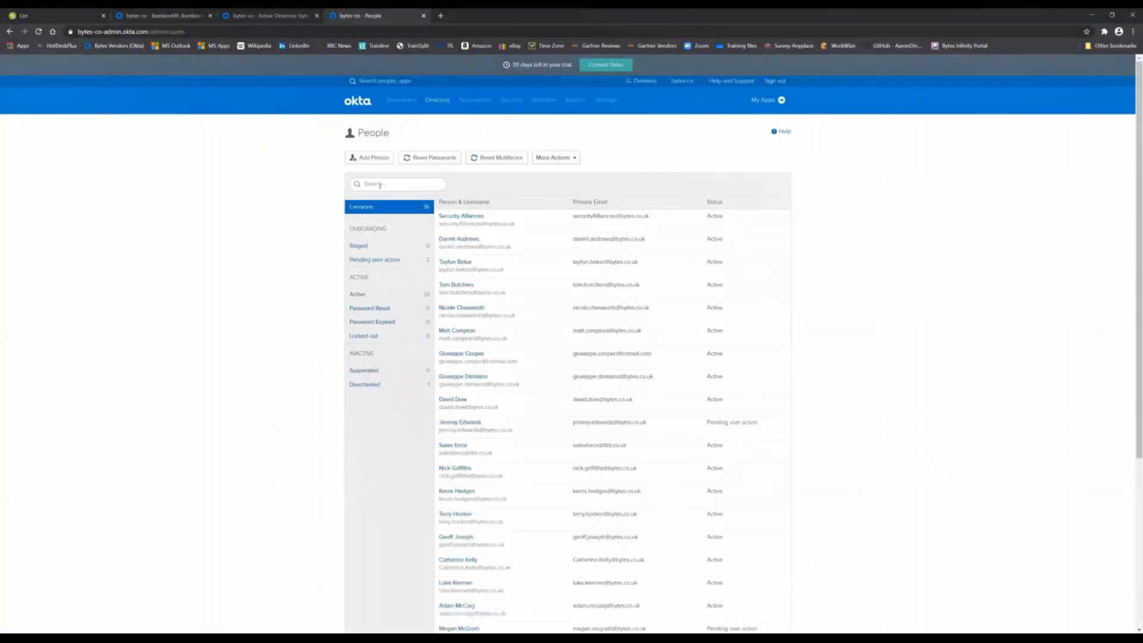
click(380, 184)
text(pesky)
click(467, 217)
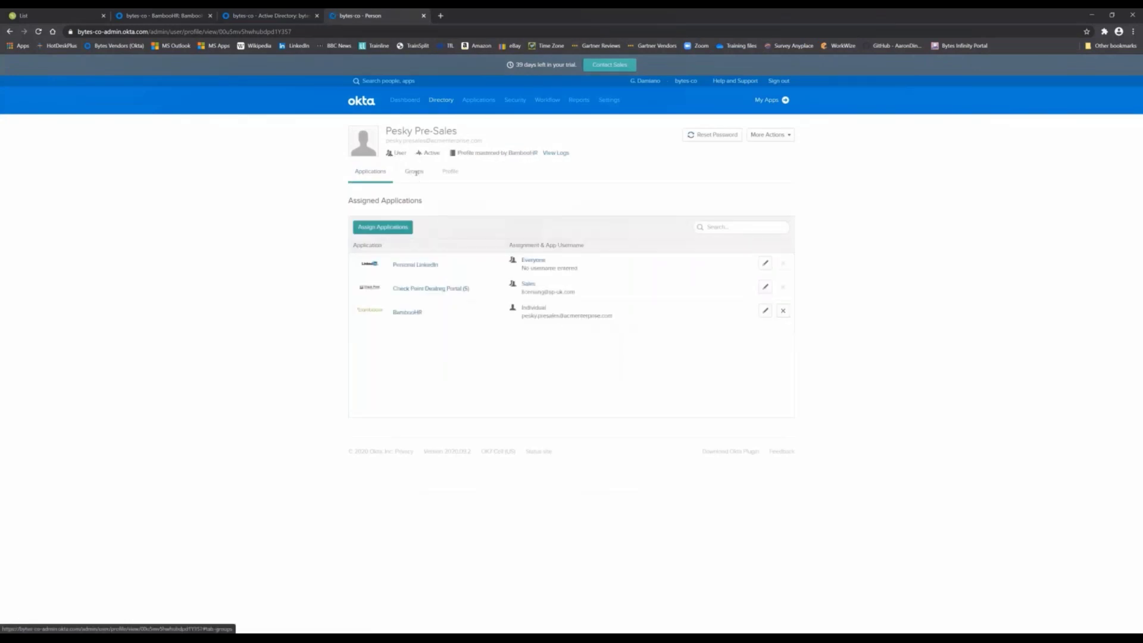
click(415, 172)
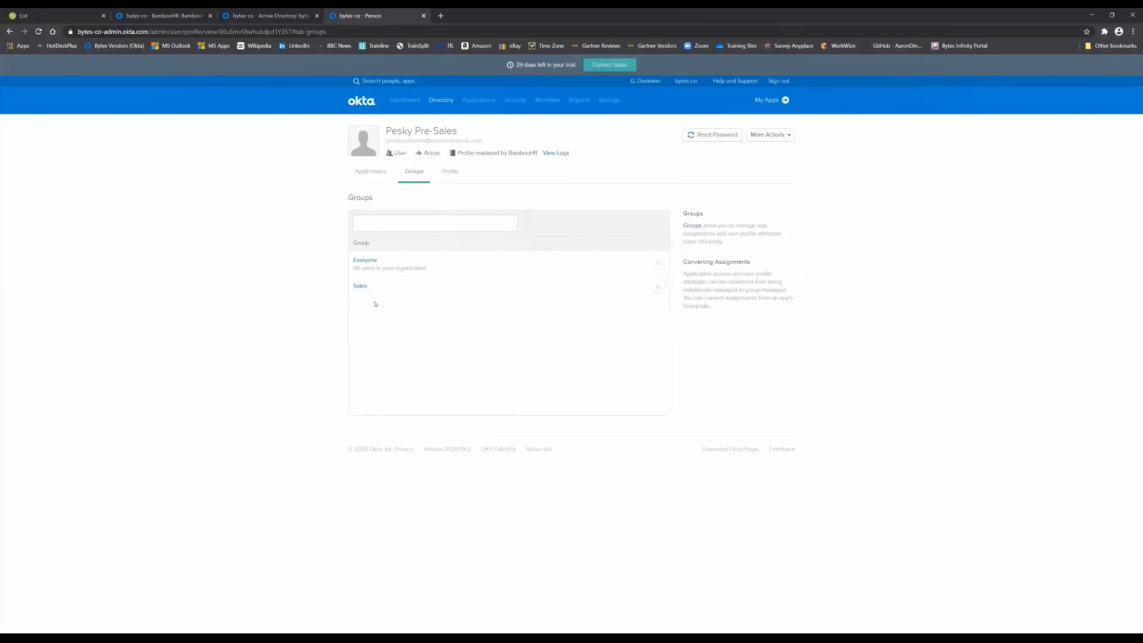
Switch to Active Directory Users and Computers, refresh the Users container, and check the IT Security Engineer's group memberships, then return to Okta
key(ctrl+shift+Tab)
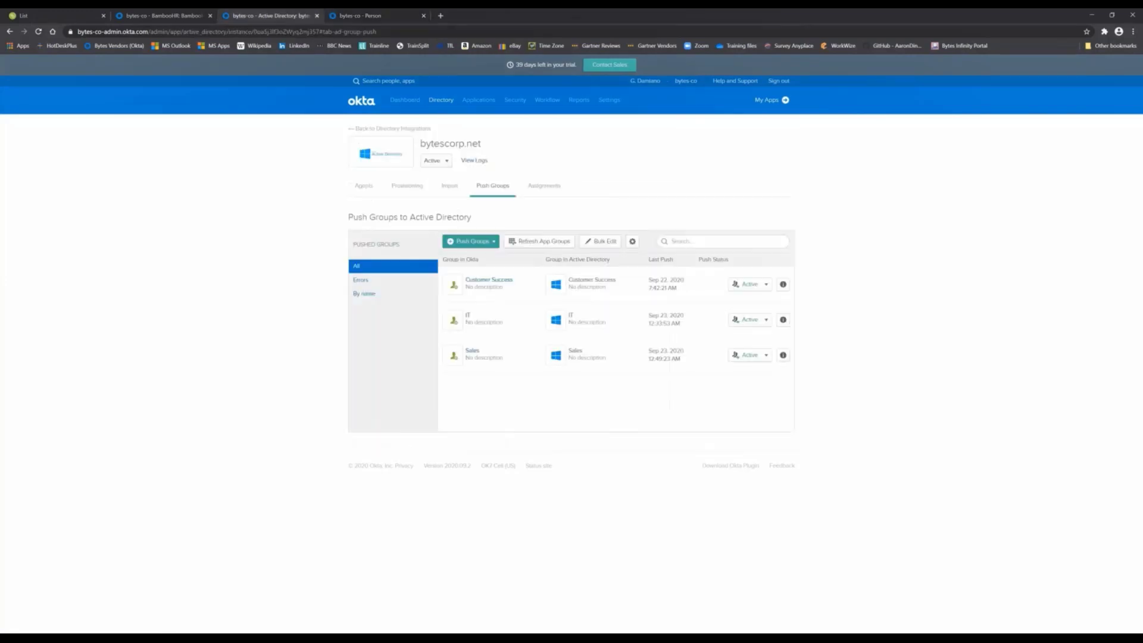
key(alt+Tab)
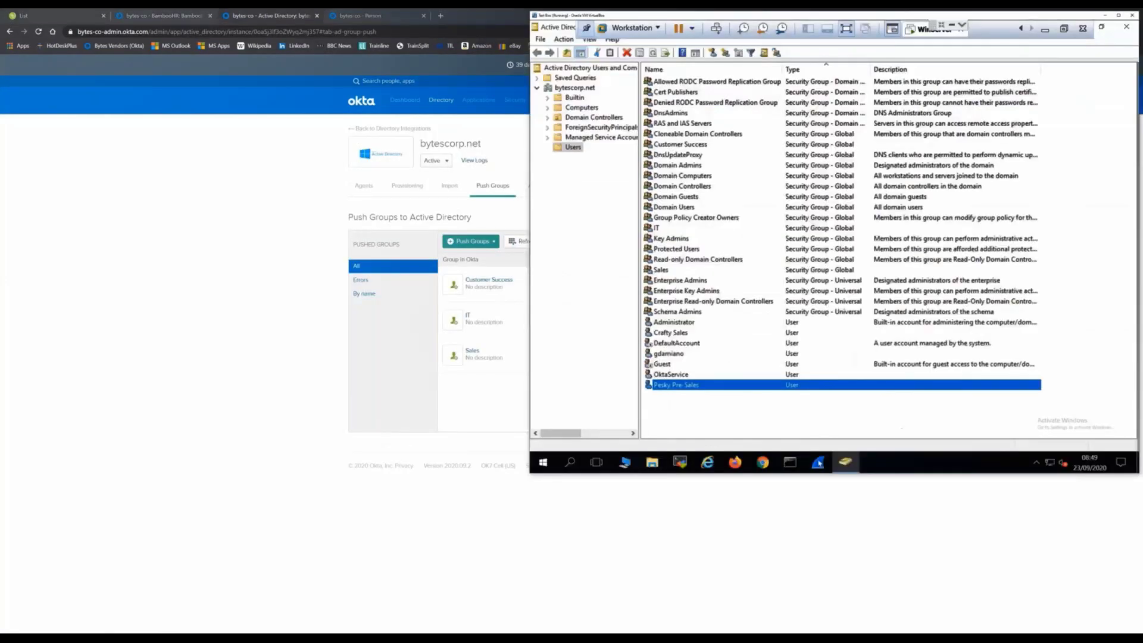
right_click(820, 411)
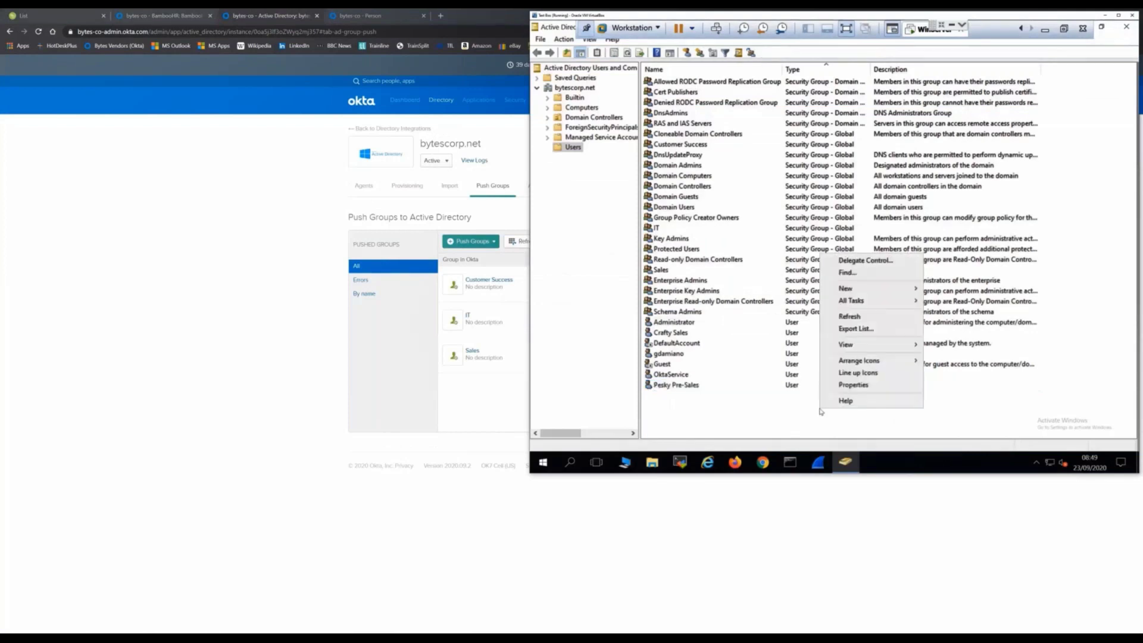
click(854, 322)
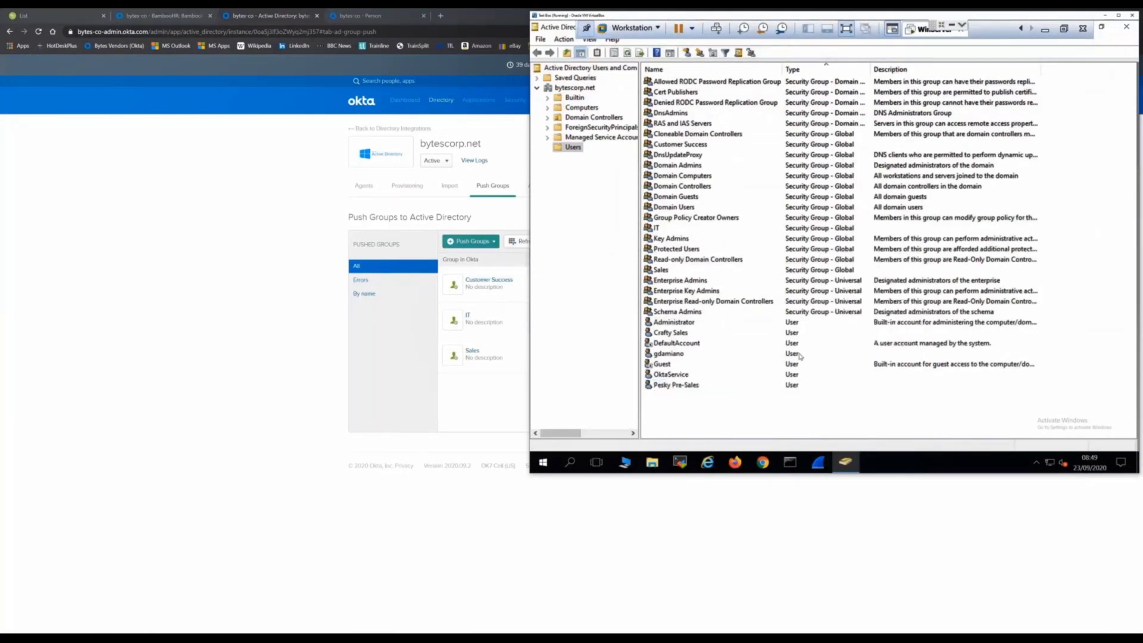
double_click(697, 386)
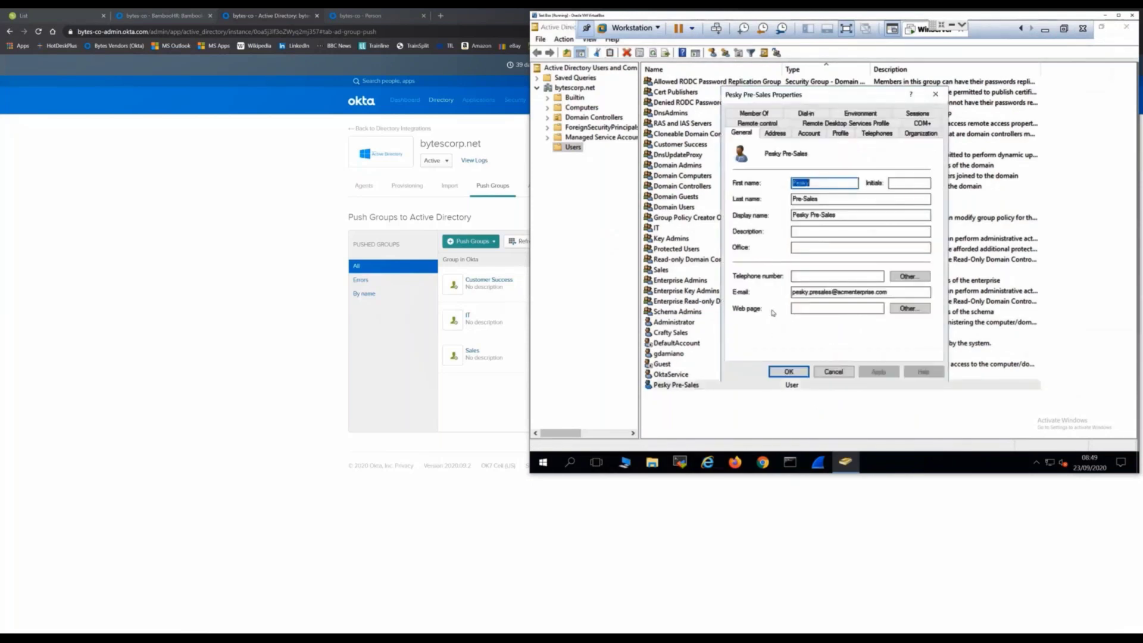
click(772, 113)
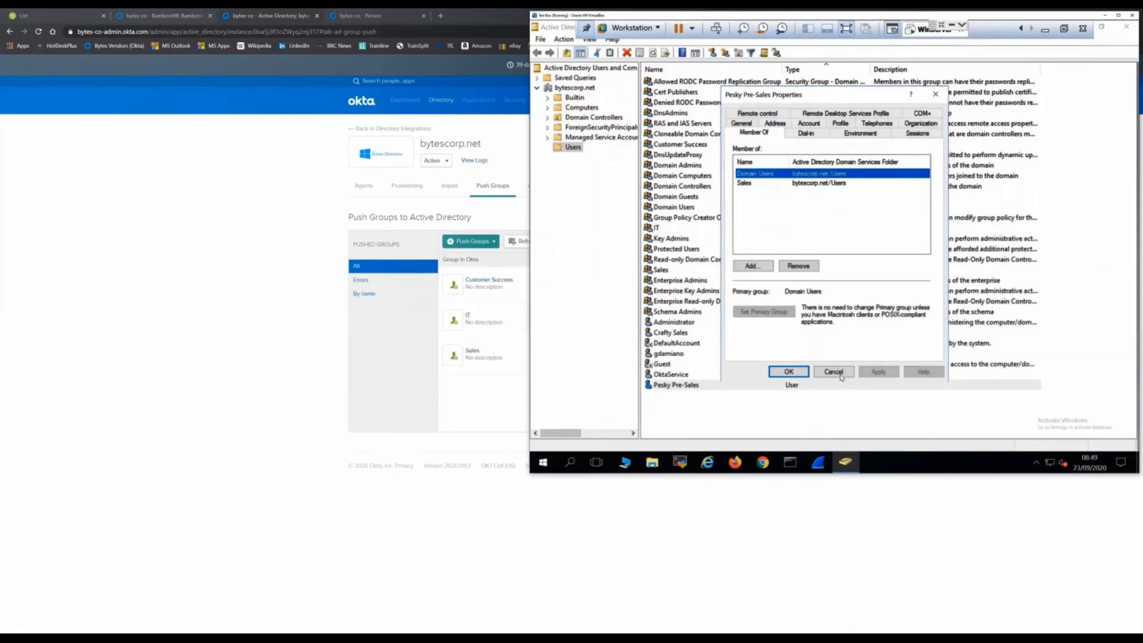
click(204, 233)
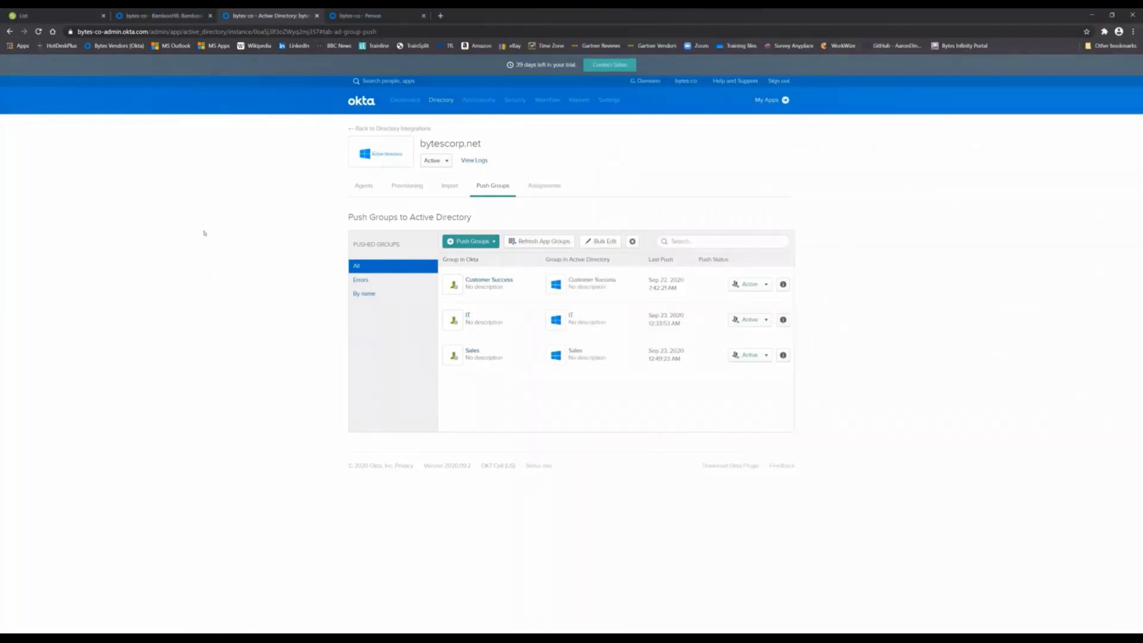
In BambooHR, start an Employment Status change request for the Sales Account Executive and set the employment status to Terminated
click(56, 16)
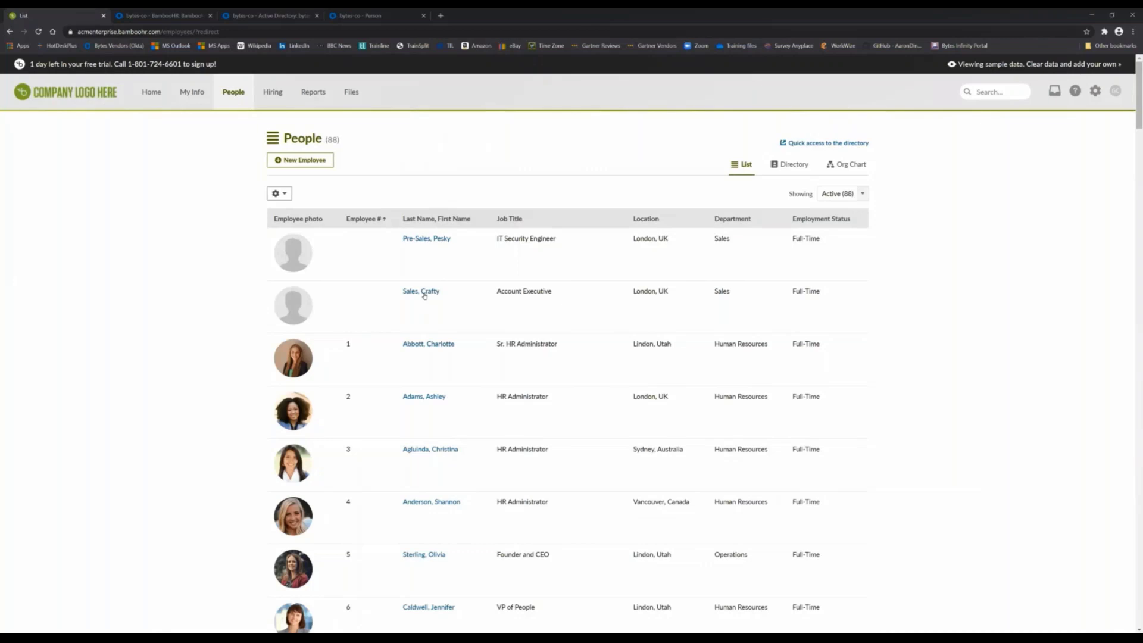
click(670, 318)
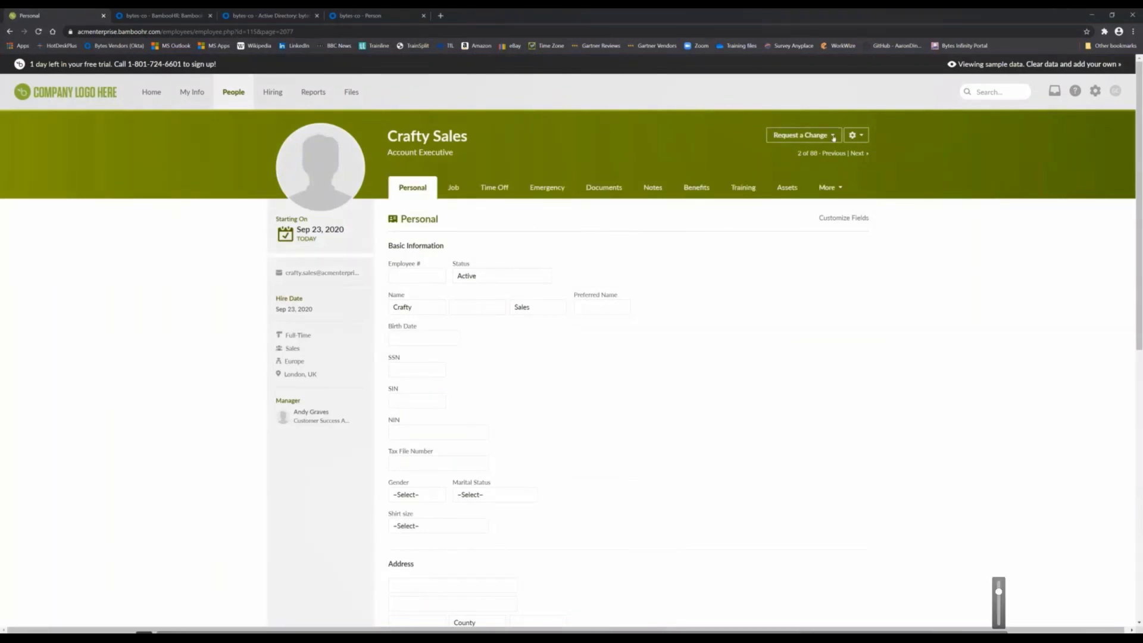
click(834, 138)
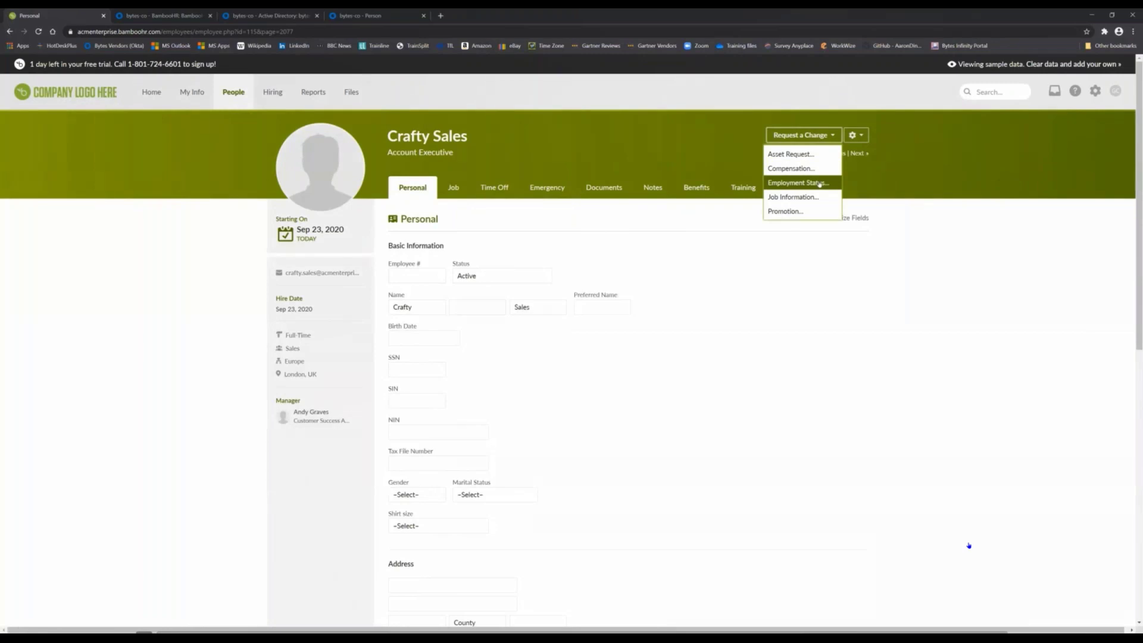
click(853, 191)
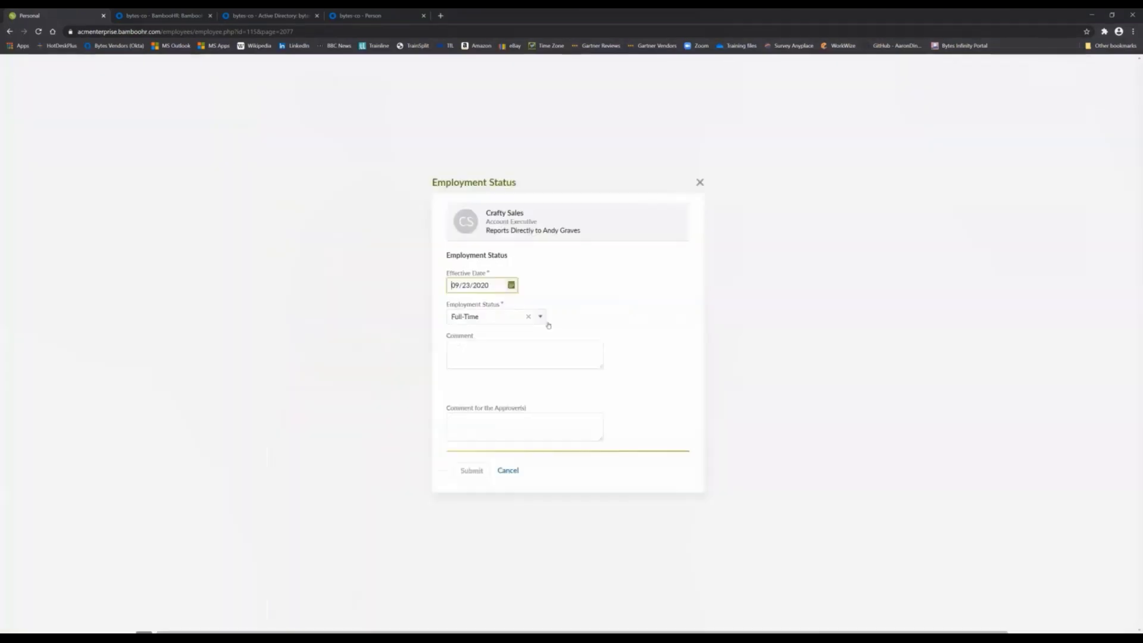
click(540, 316)
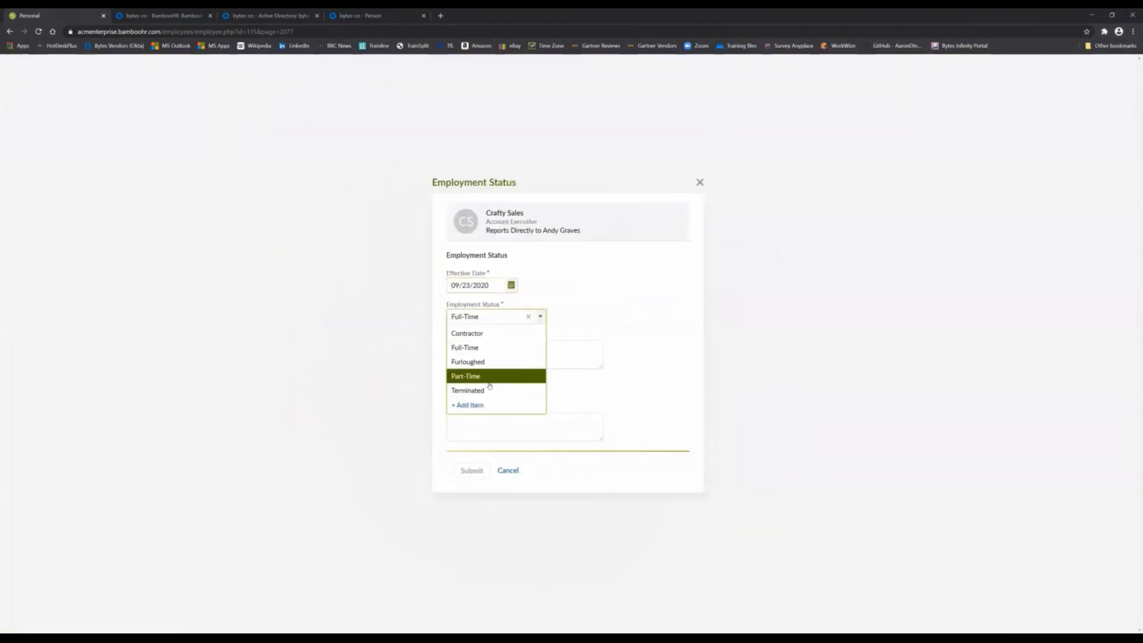
key(Return)
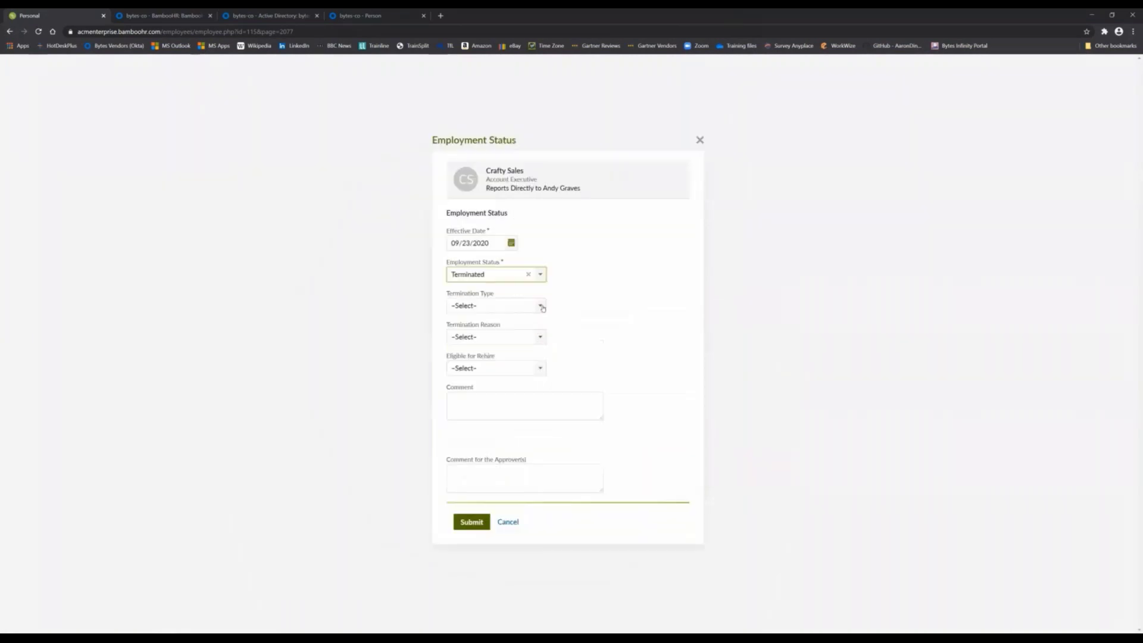
Set termination type Voluntary, reason Life Happens and rehire eligibility Upon review, and submit the Employment Status request
click(541, 306)
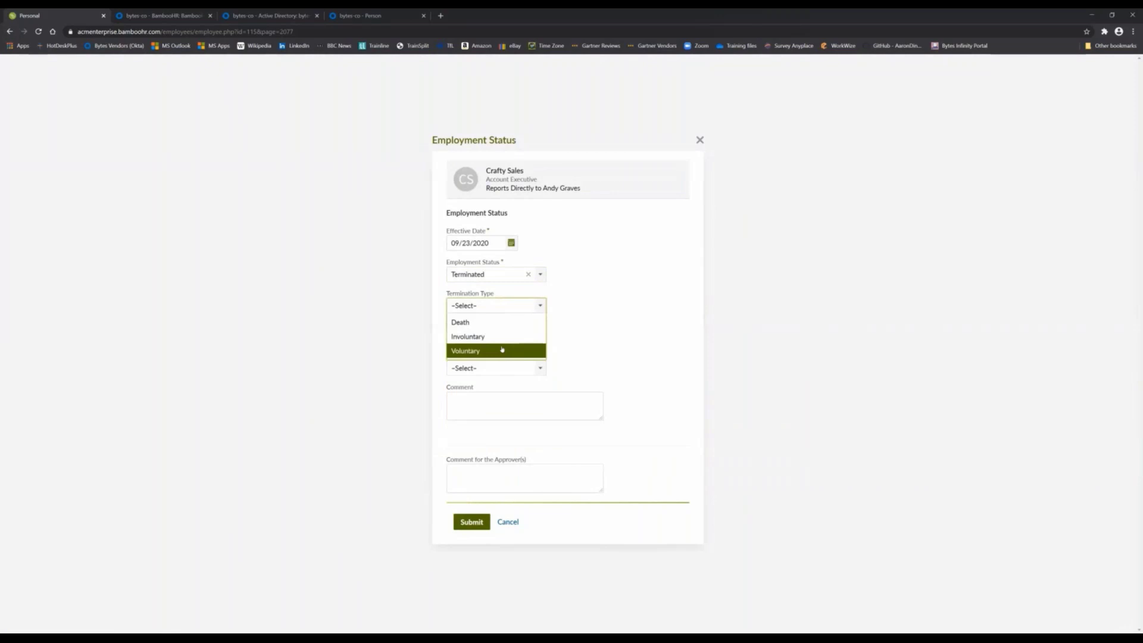
click(520, 346)
click(540, 338)
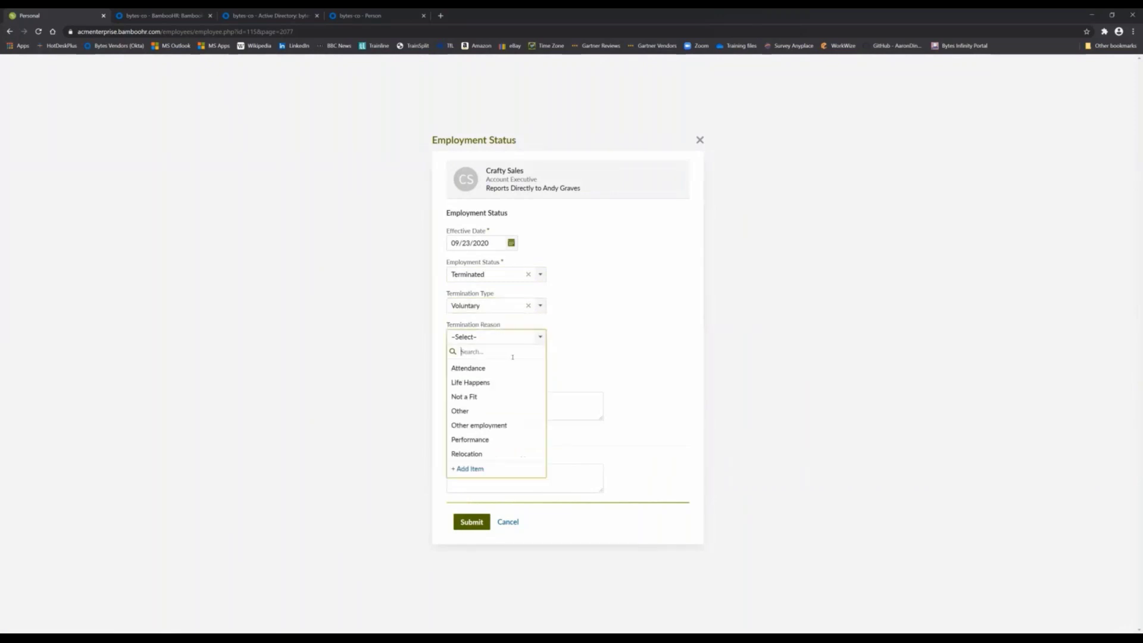
click(472, 383)
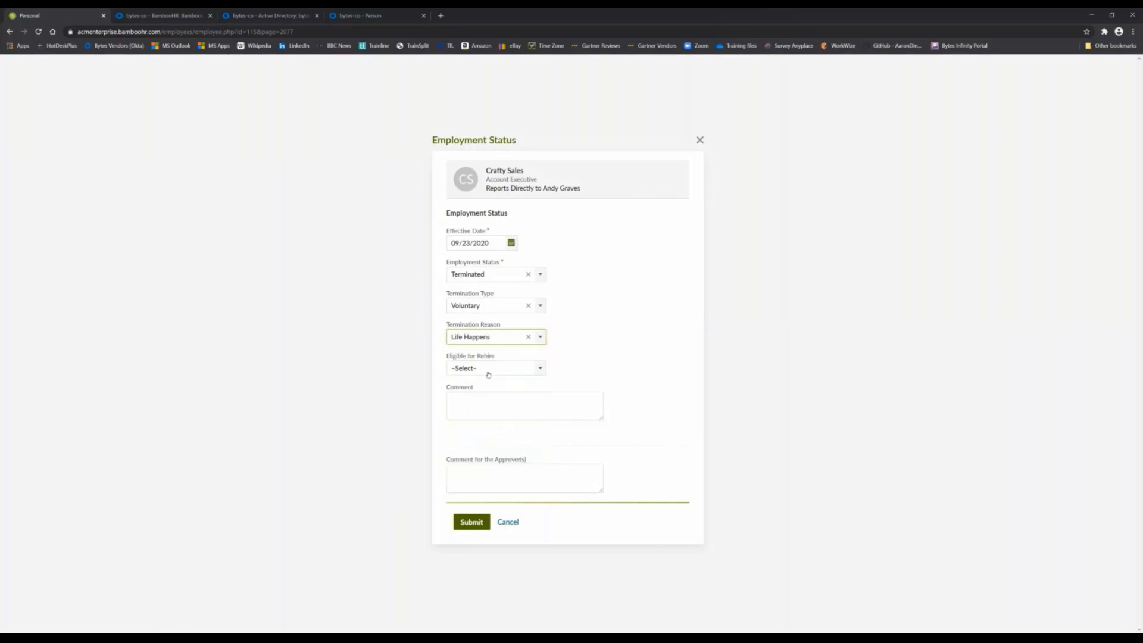
click(494, 368)
click(480, 401)
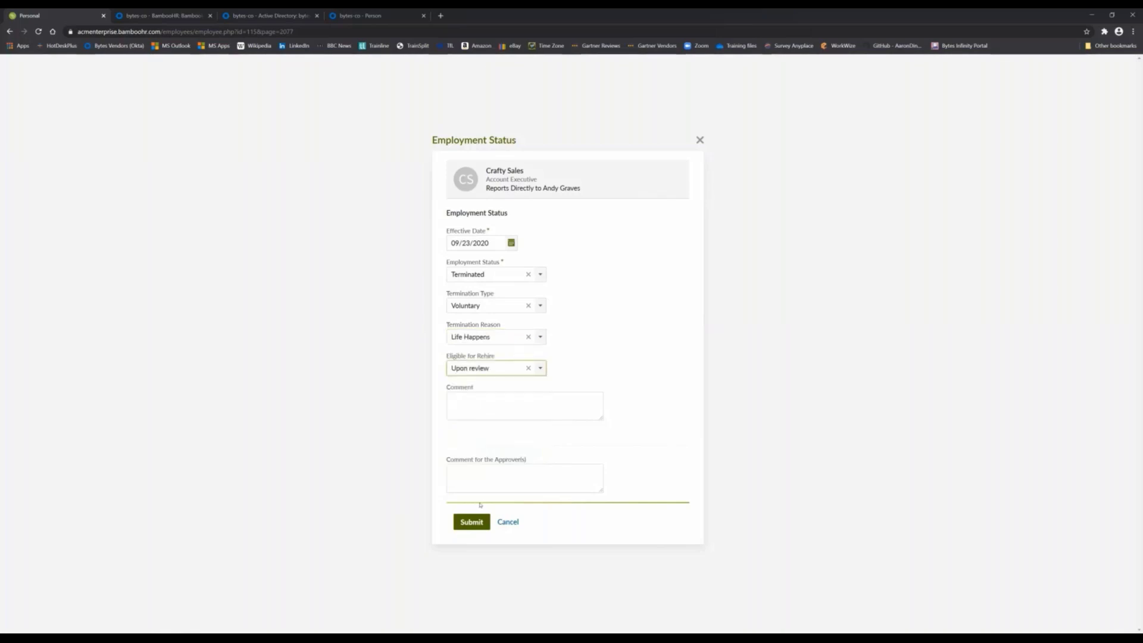
click(470, 523)
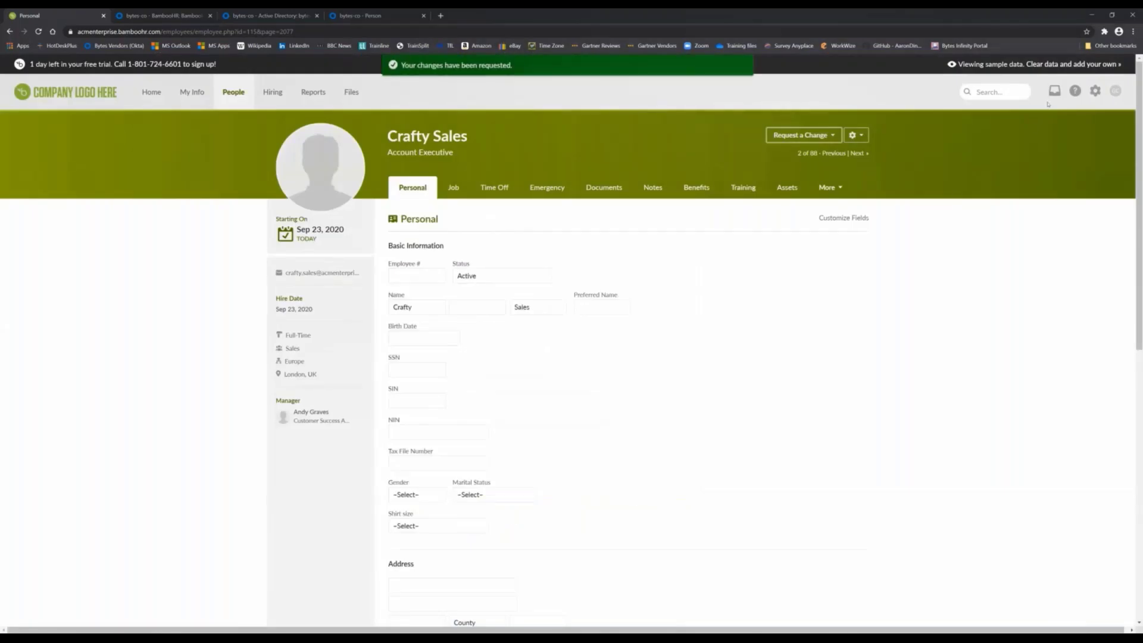
Approve the pending Employment Status change request from the inbox and return to the employee list
click(1055, 90)
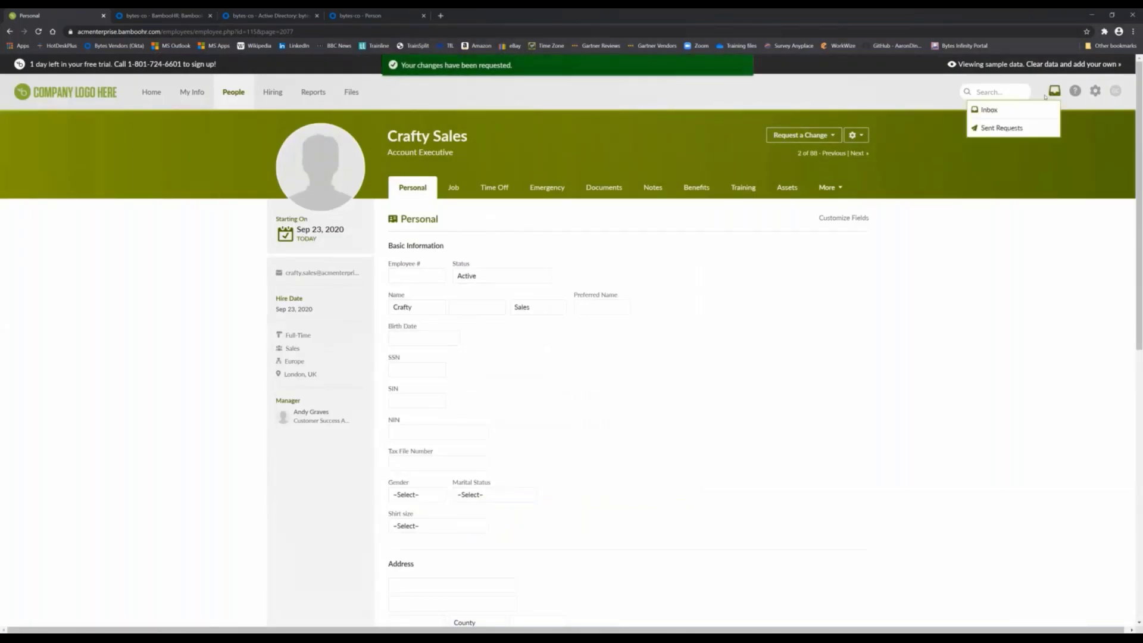
click(1033, 113)
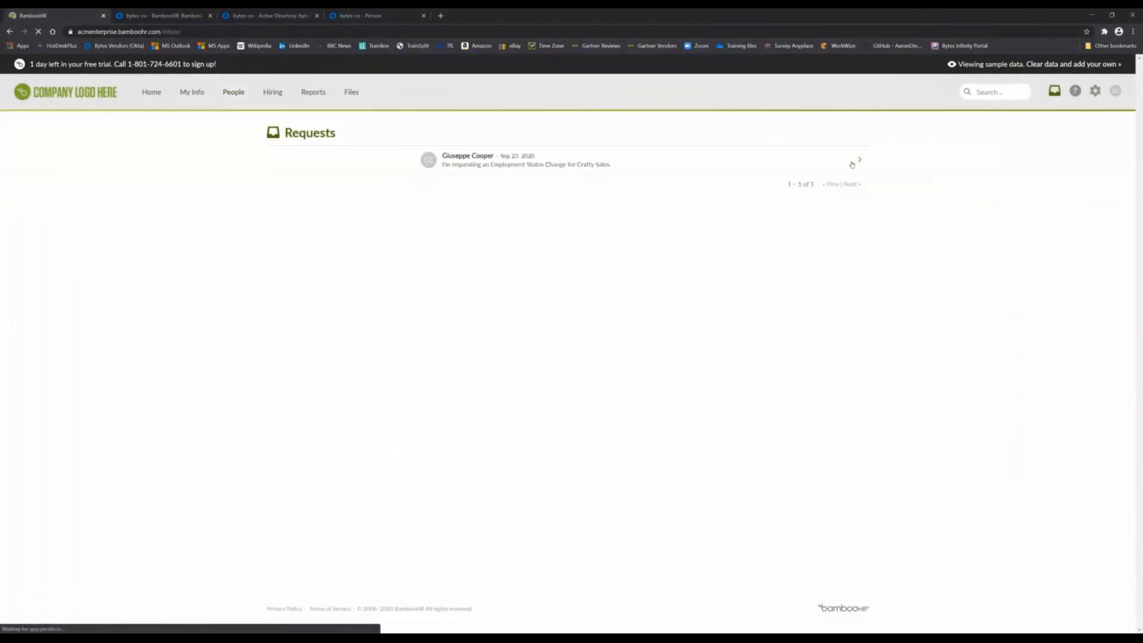
click(860, 160)
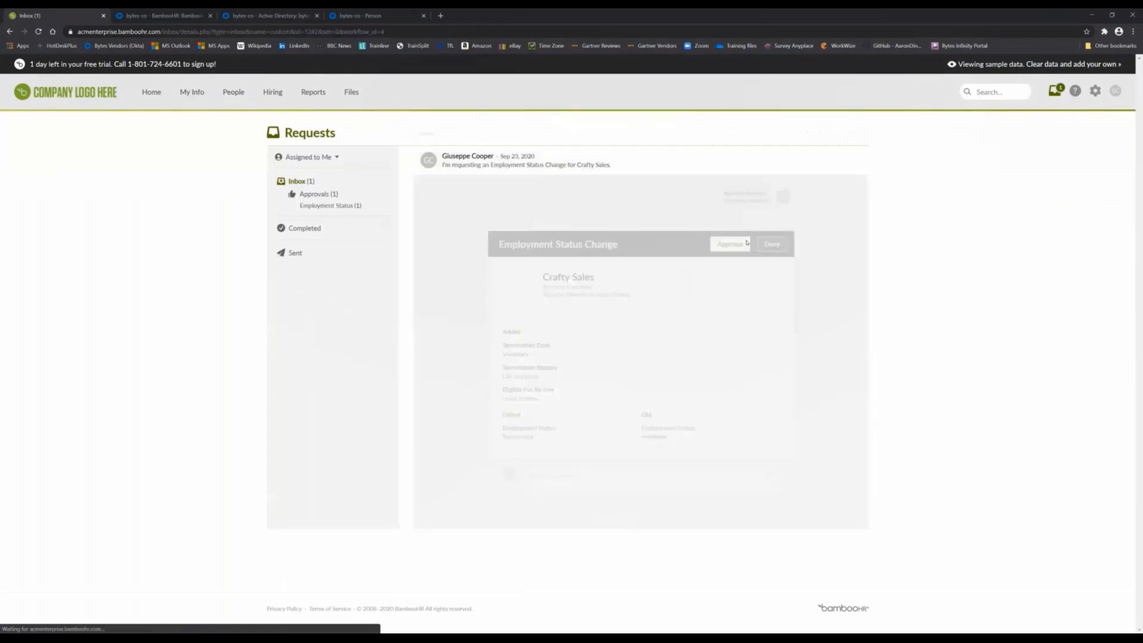
click(741, 244)
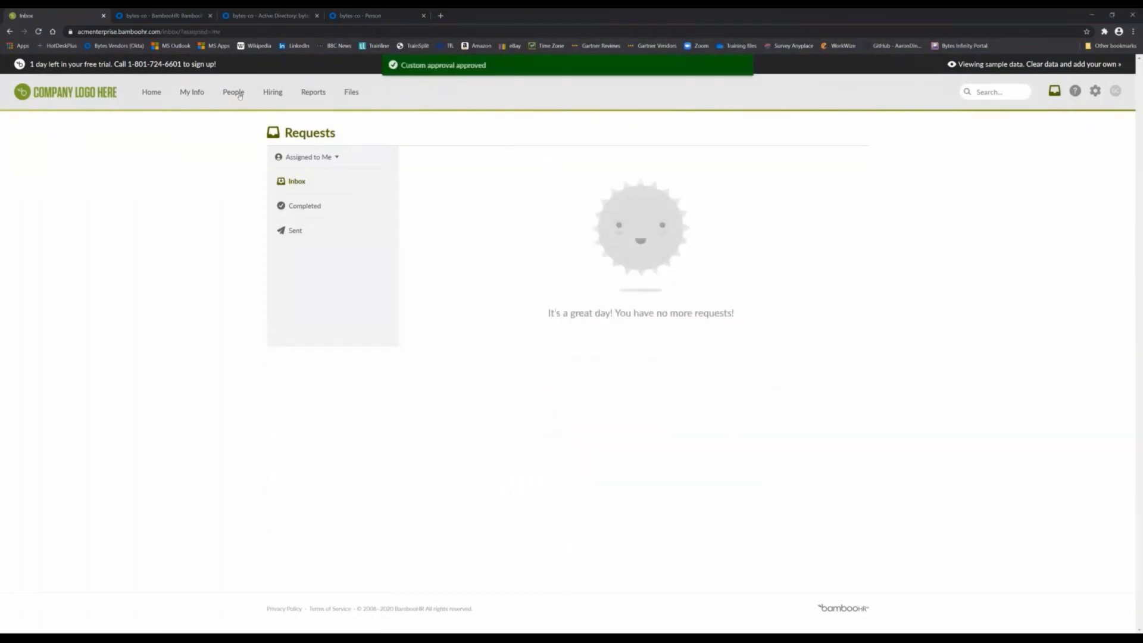
click(240, 96)
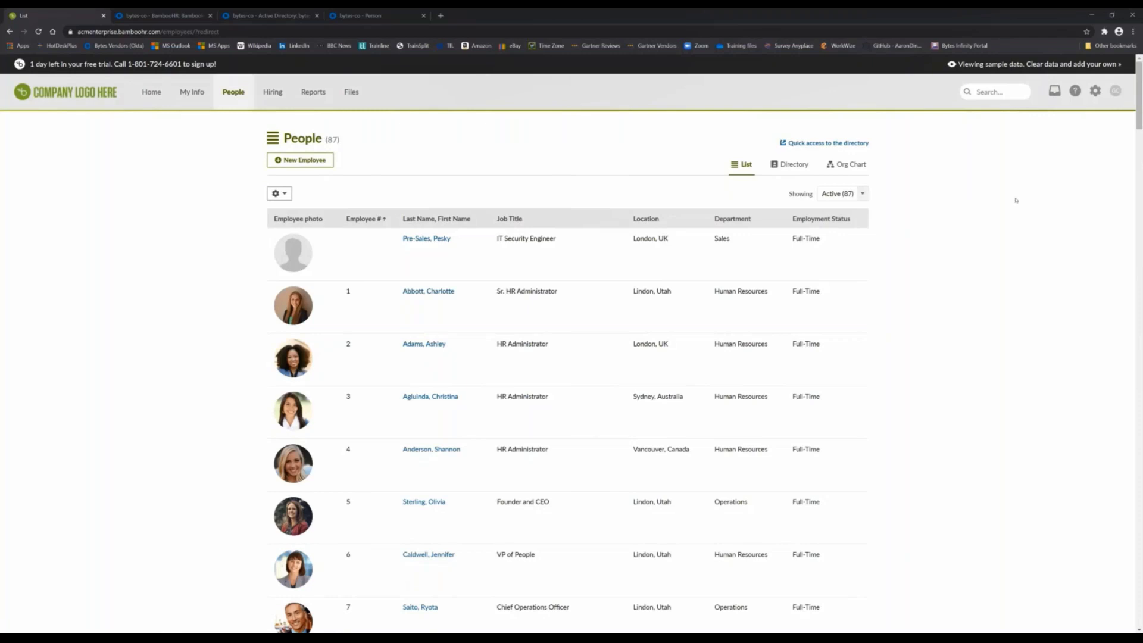
Switch to the Okta People directory and search for the terminated Account Executive
key(ctrl+shift+Tab)
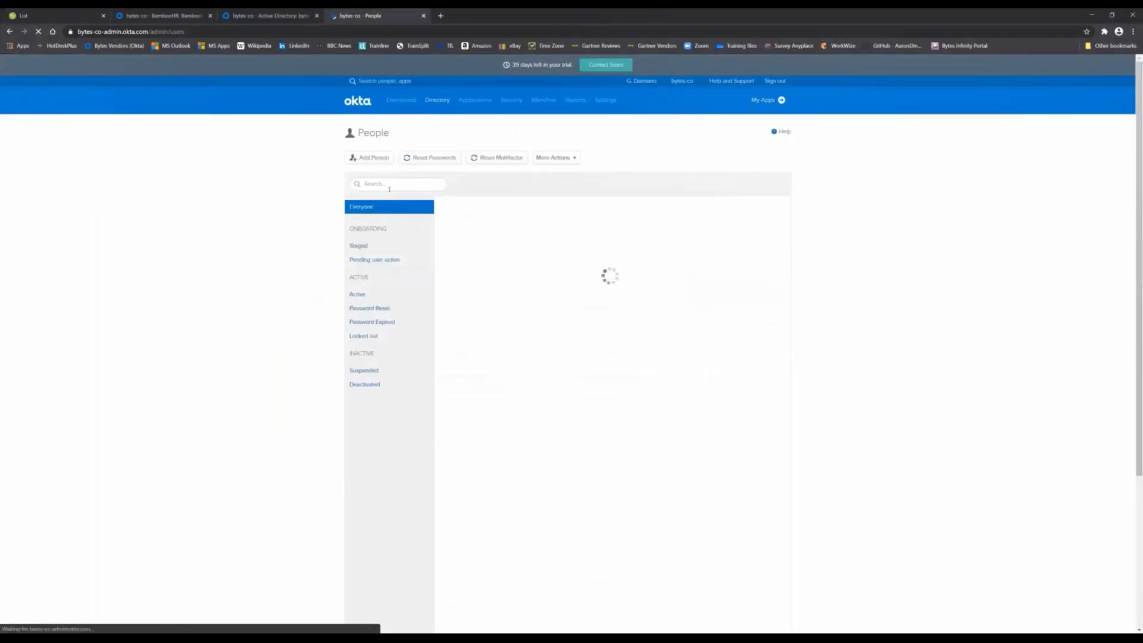
click(383, 185)
text(cra)
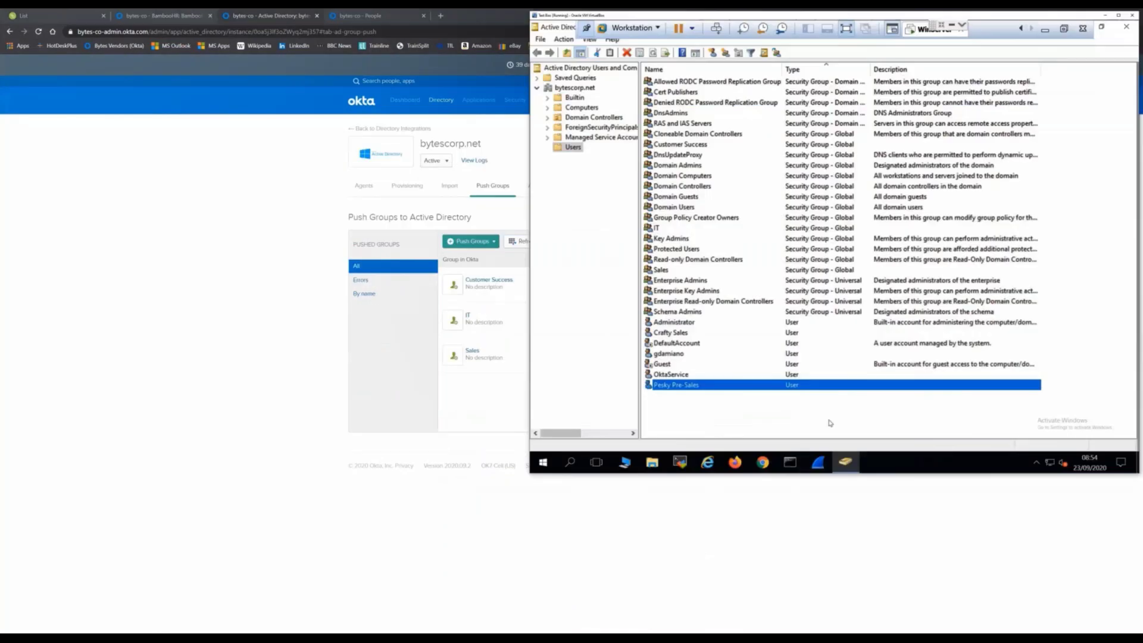
Refresh the Users container in Active Directory and check the available account actions for the terminated Account Executive
right_click(831, 421)
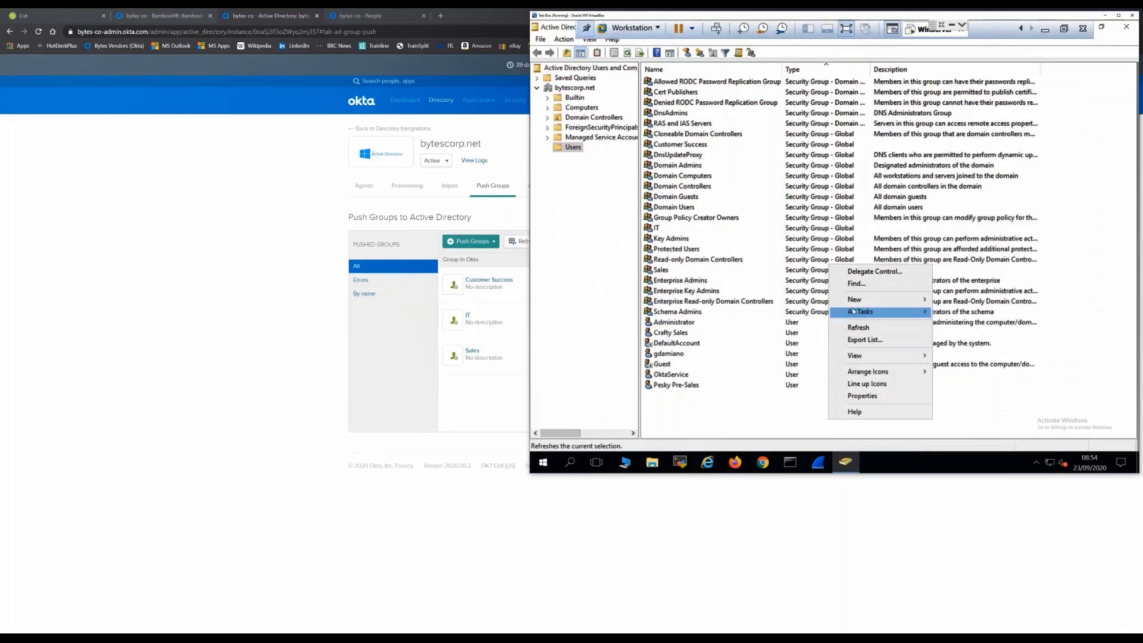
mouse_move(861, 320)
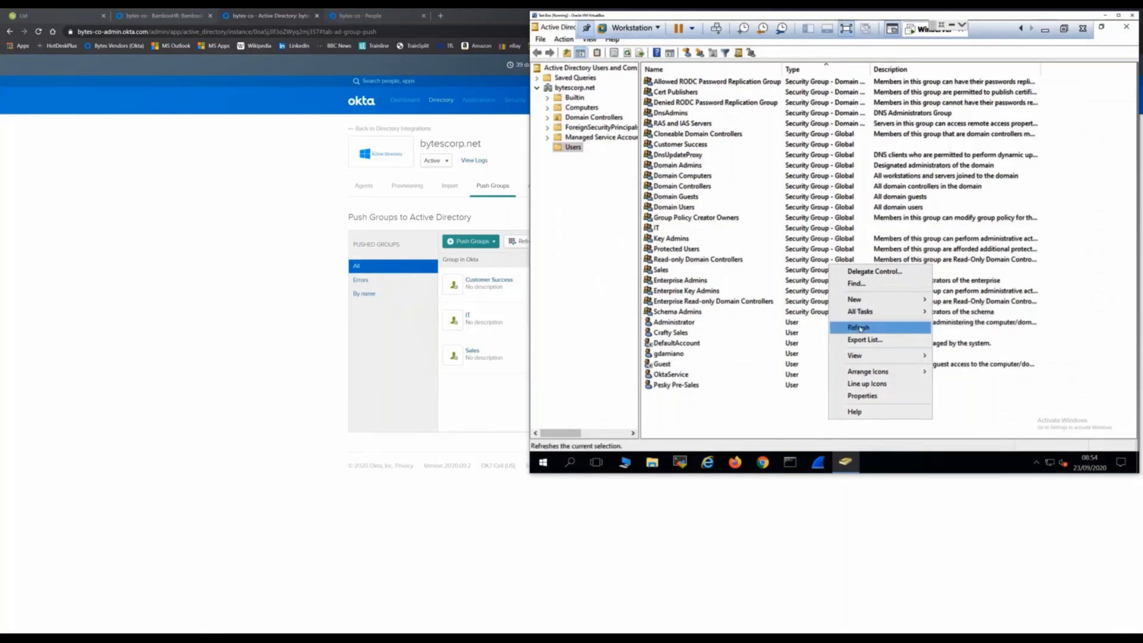
click(851, 328)
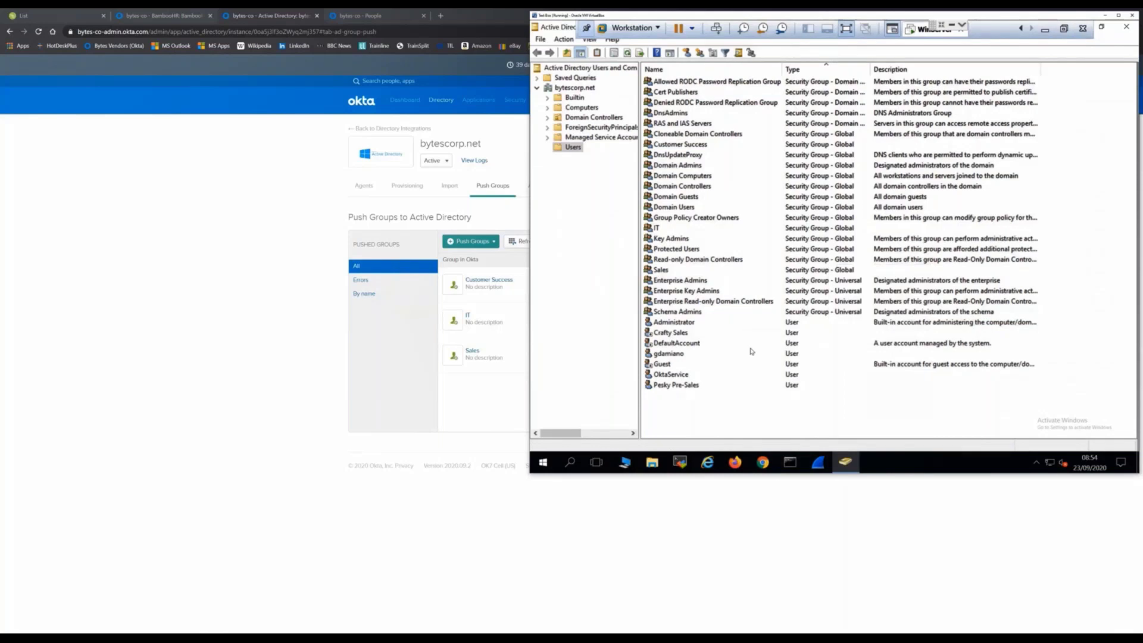
click(662, 335)
right_click(662, 335)
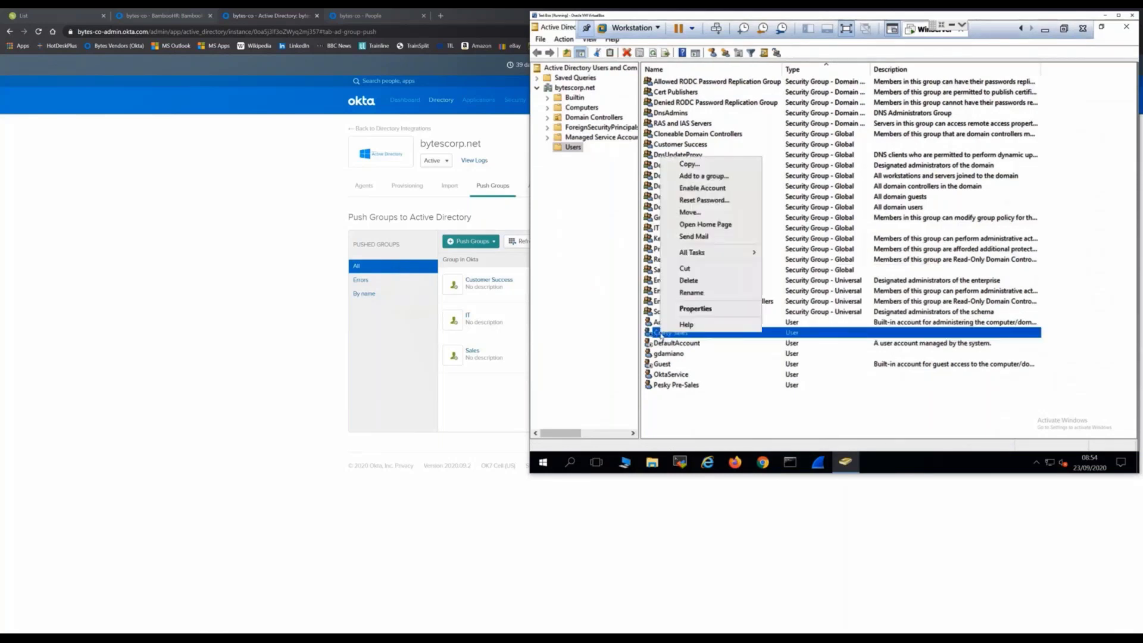
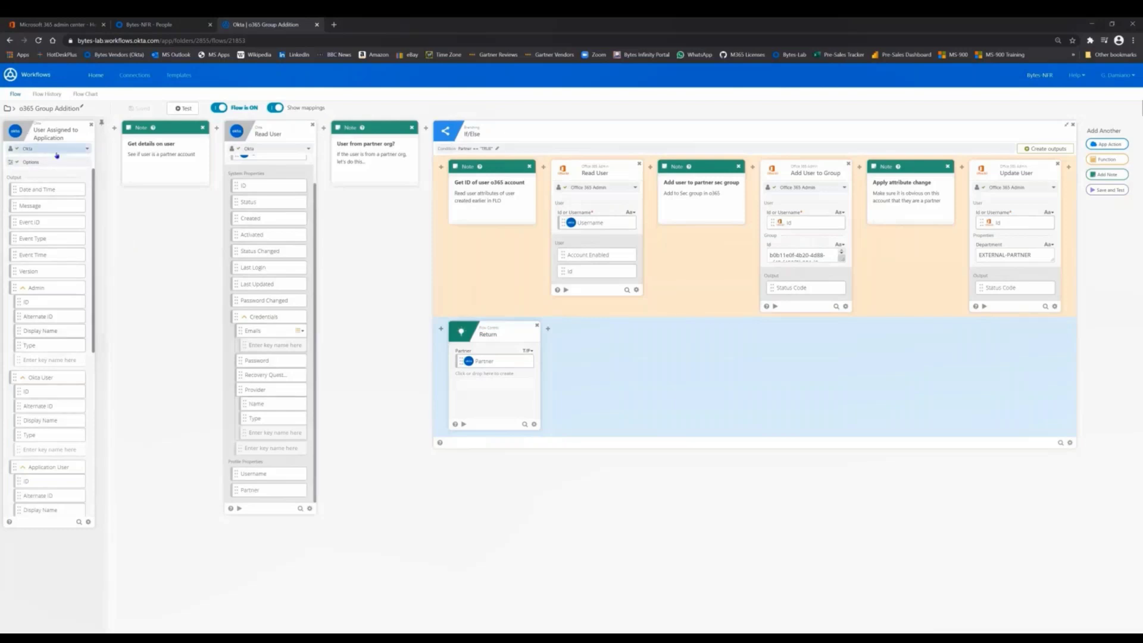
Examine the o365 Group Addition flow in Okta Workflows, from its user-assigned trigger to its partner condition, and view its flow chart
mouse_move(54, 426)
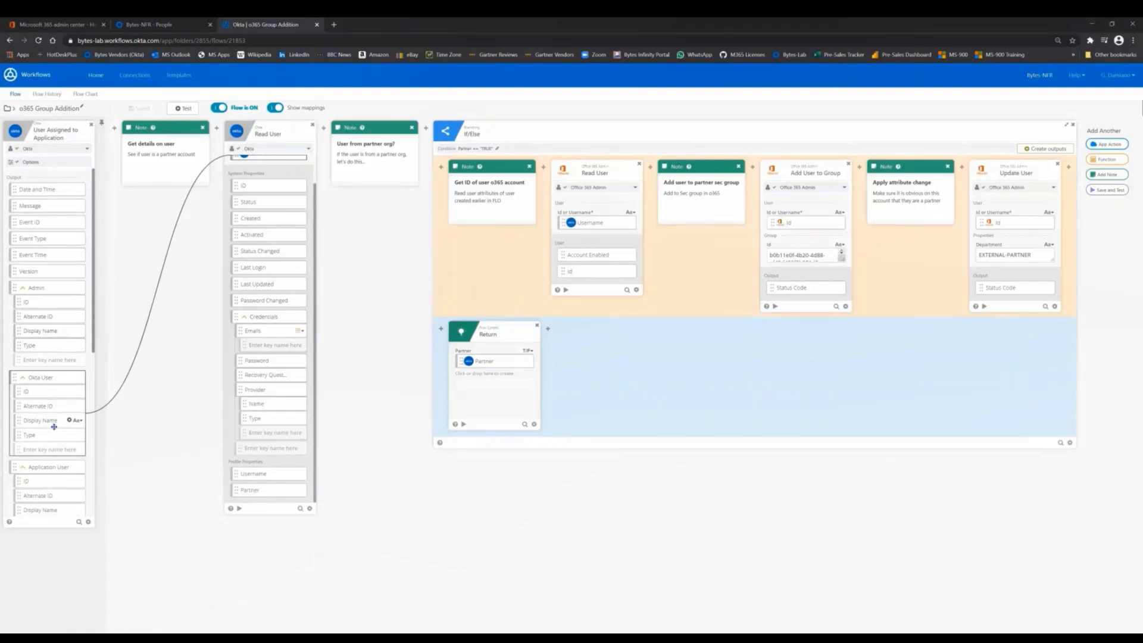
mouse_move(257, 490)
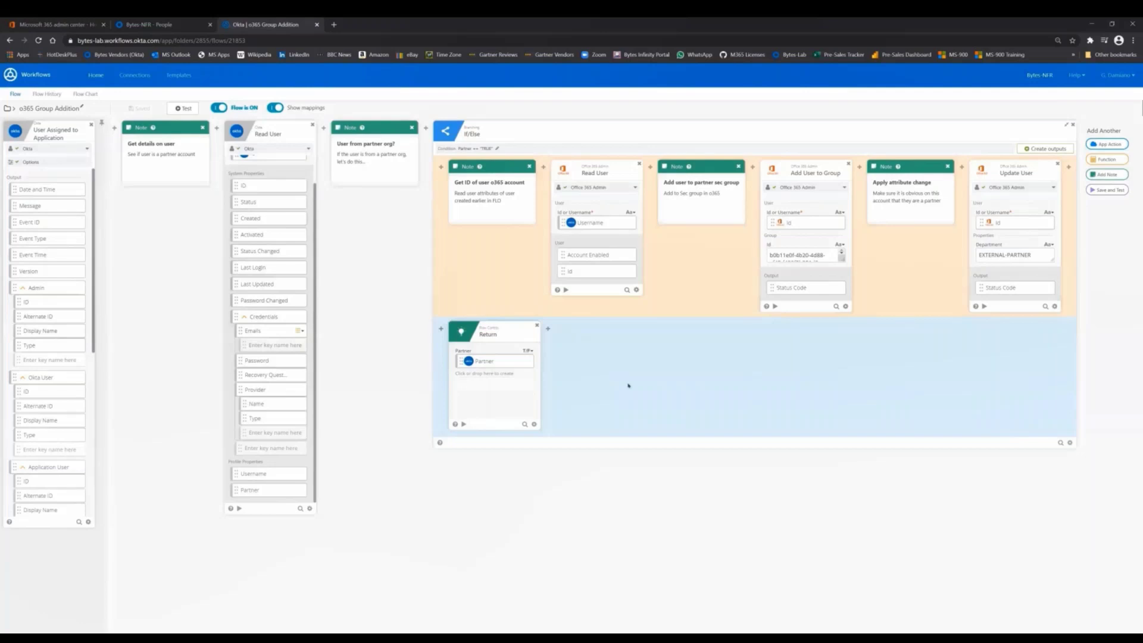
click(86, 95)
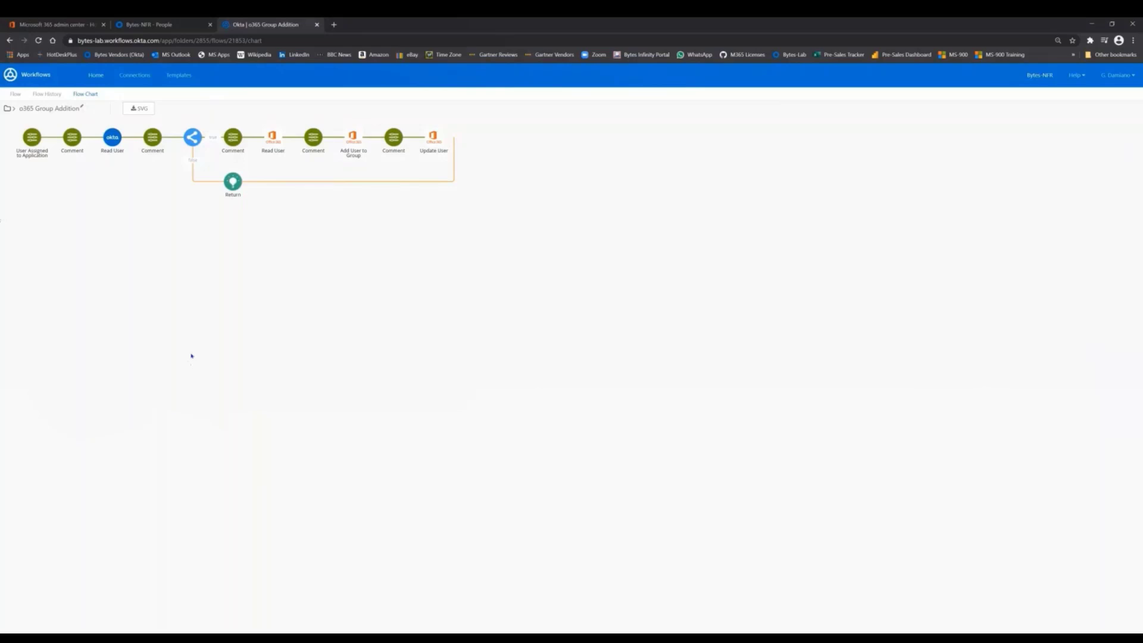
View the Okta People directory and switch to the Microsoft 365 admin center home page
click(157, 25)
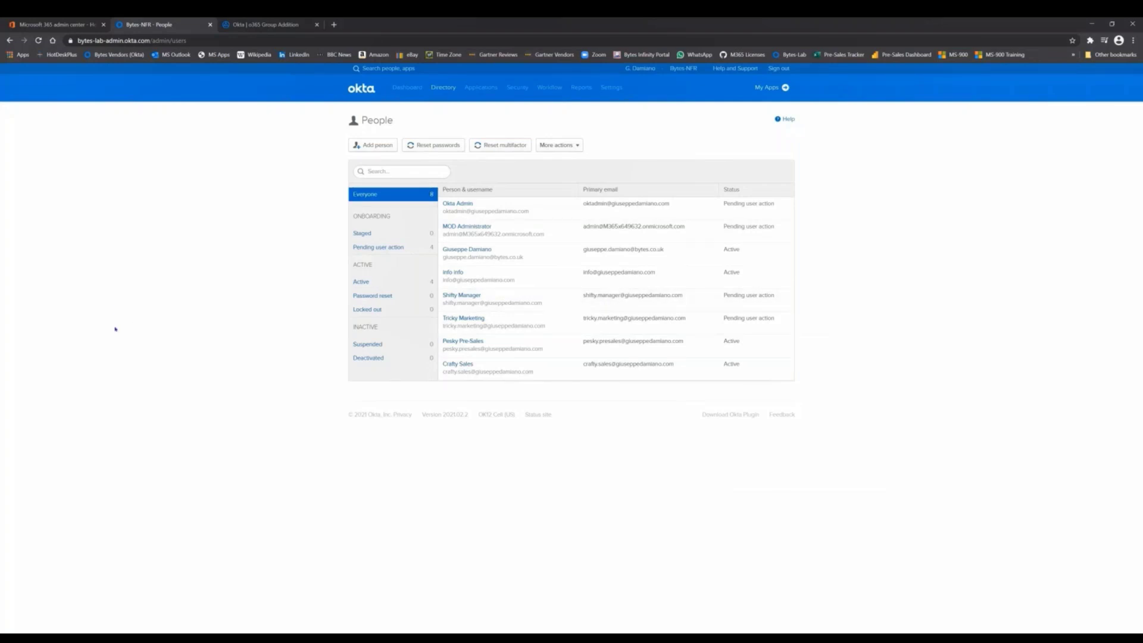
click(33, 27)
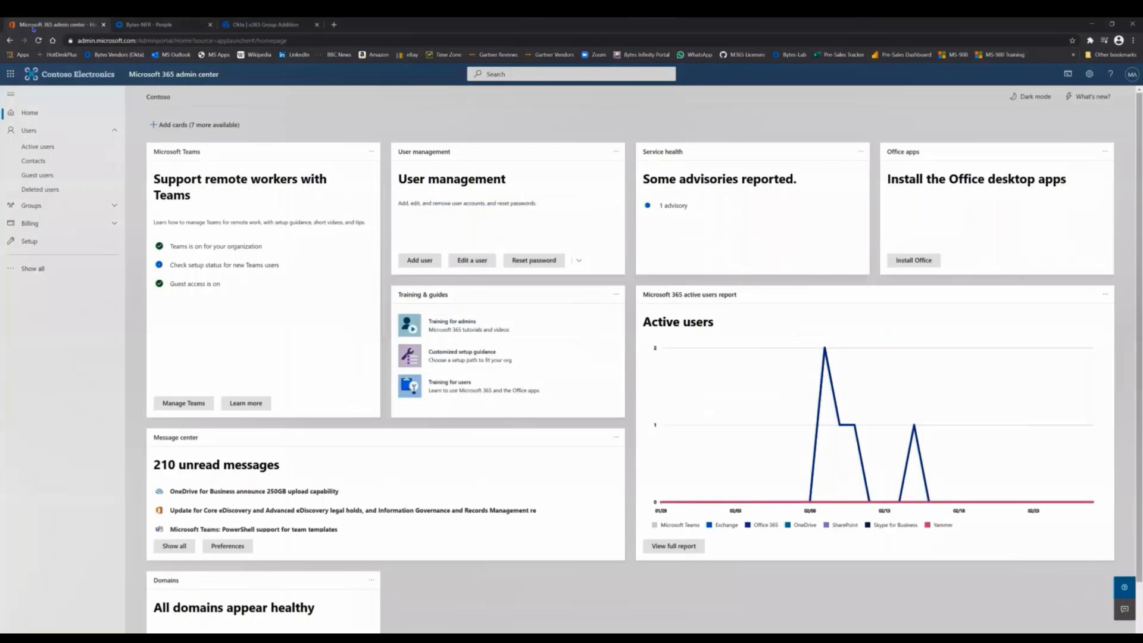
View the active users in the Microsoft 365 admin center, and the owners and members of the Channel Partners group
click(25, 149)
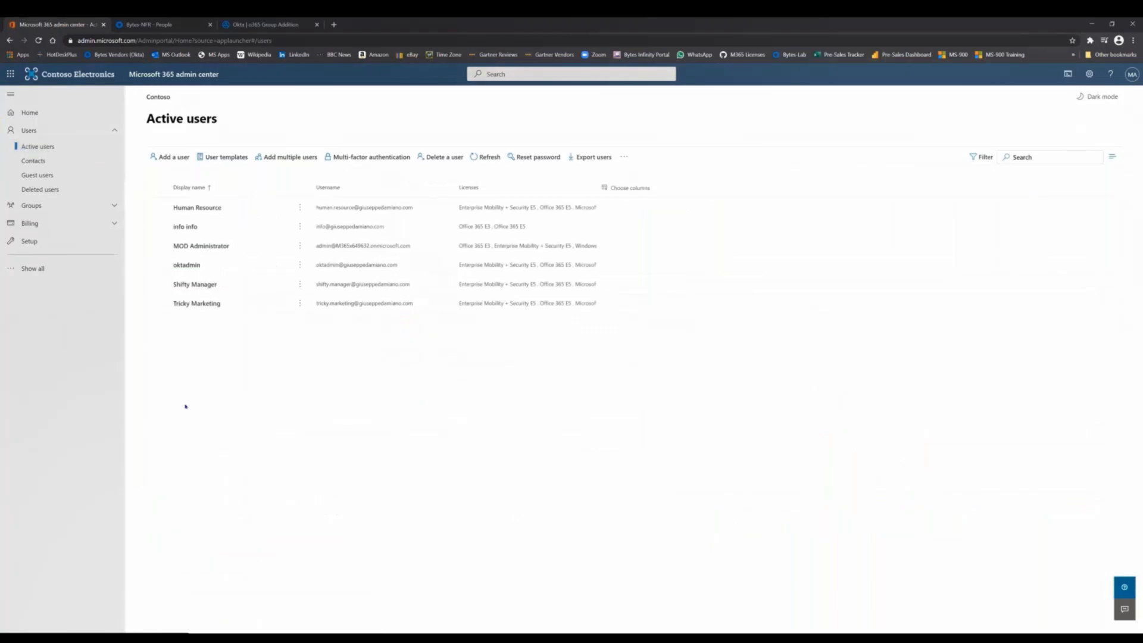
click(33, 206)
click(40, 222)
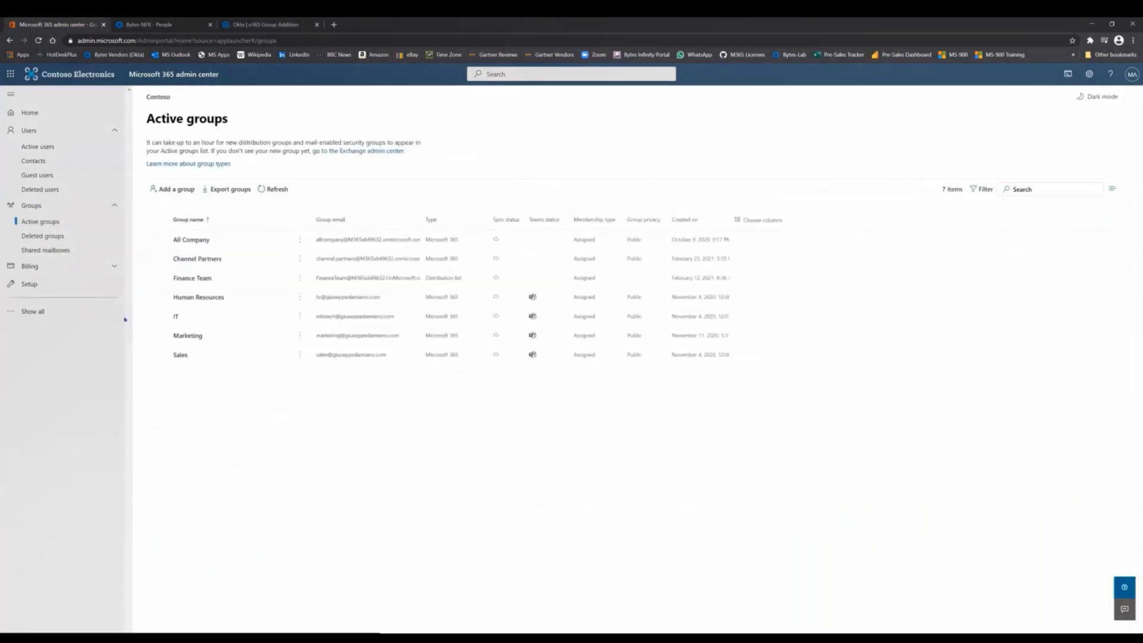
click(202, 259)
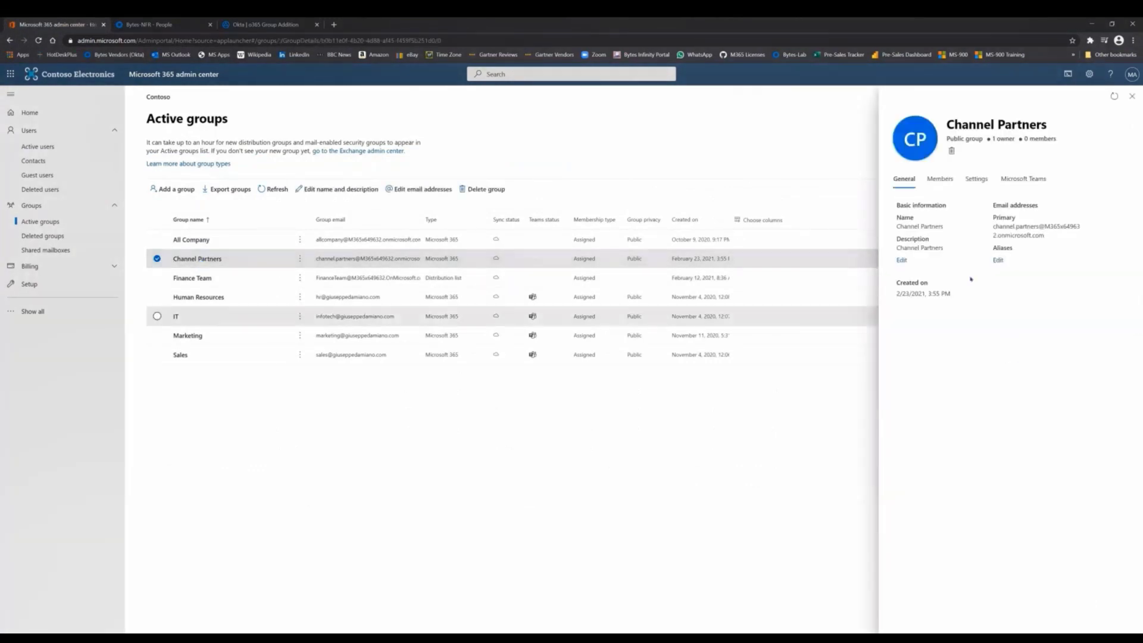
click(940, 178)
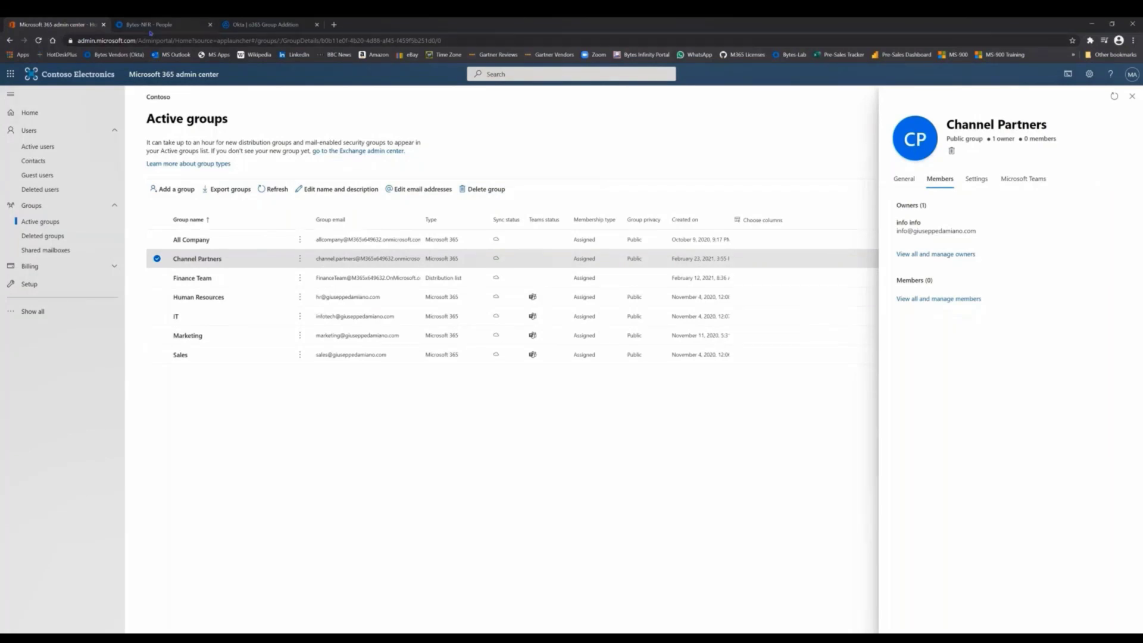
Switch to Okta and assign Microsoft Office 365 to the pre-sales user with the Office 365 Enterprise E5 - Exchange Online (Plan 2) license
click(153, 27)
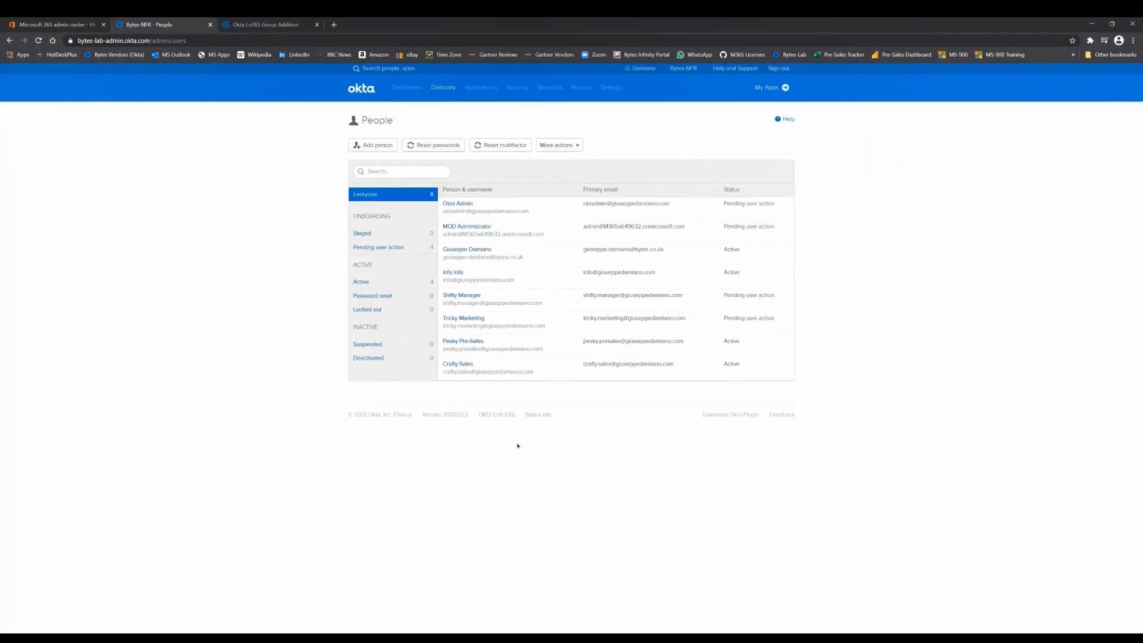
click(474, 344)
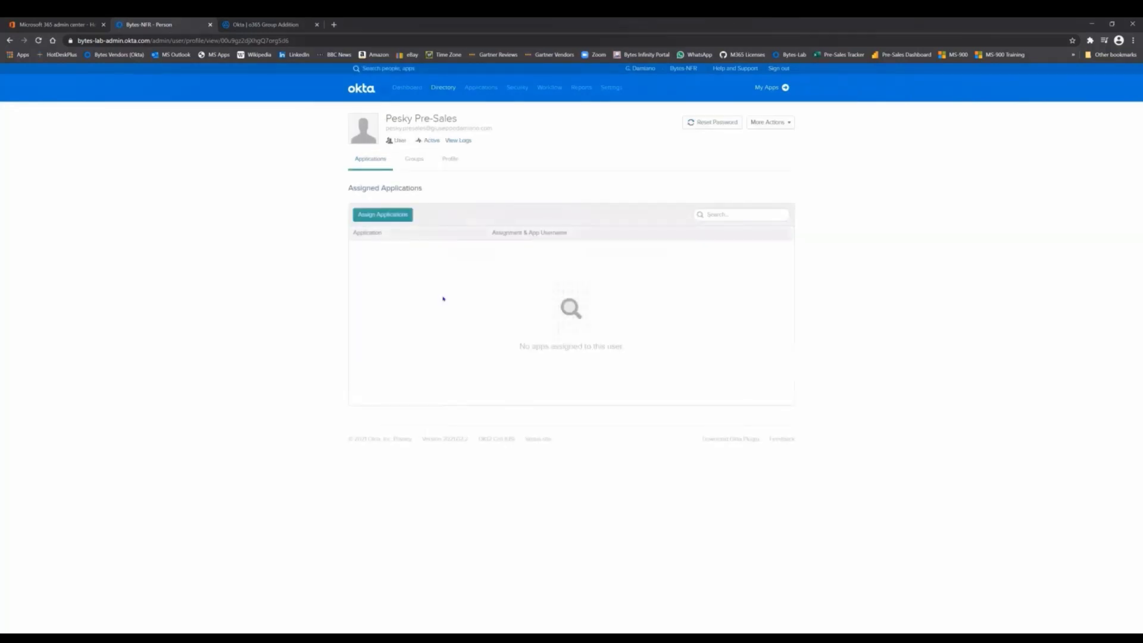
click(384, 216)
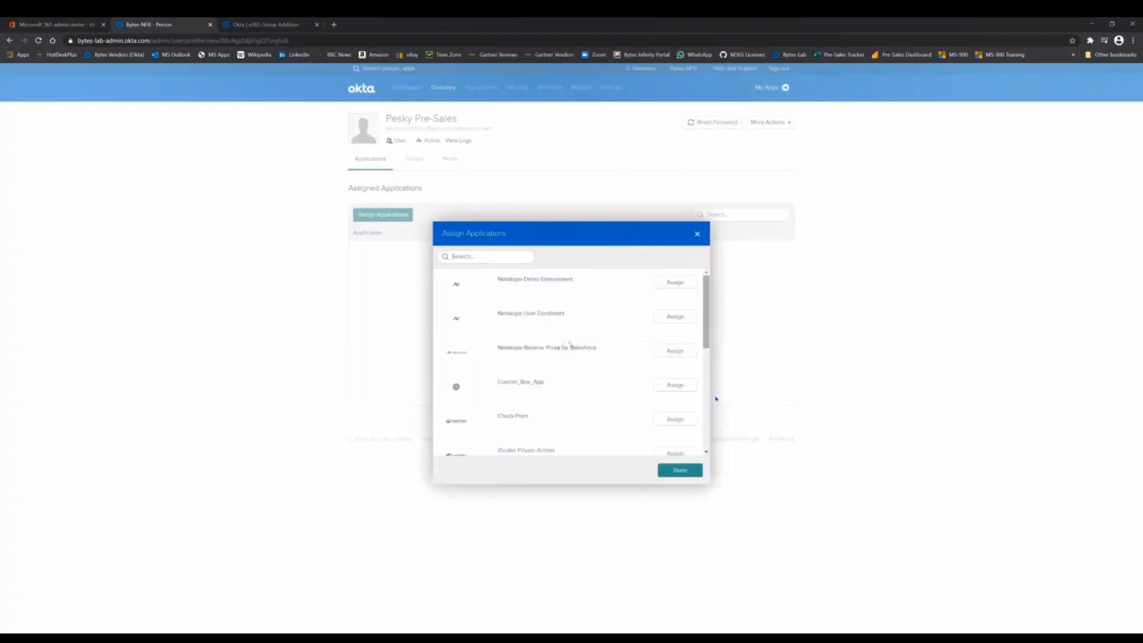
scroll(616, 379, down, 3)
scroll(596, 396, down, 1)
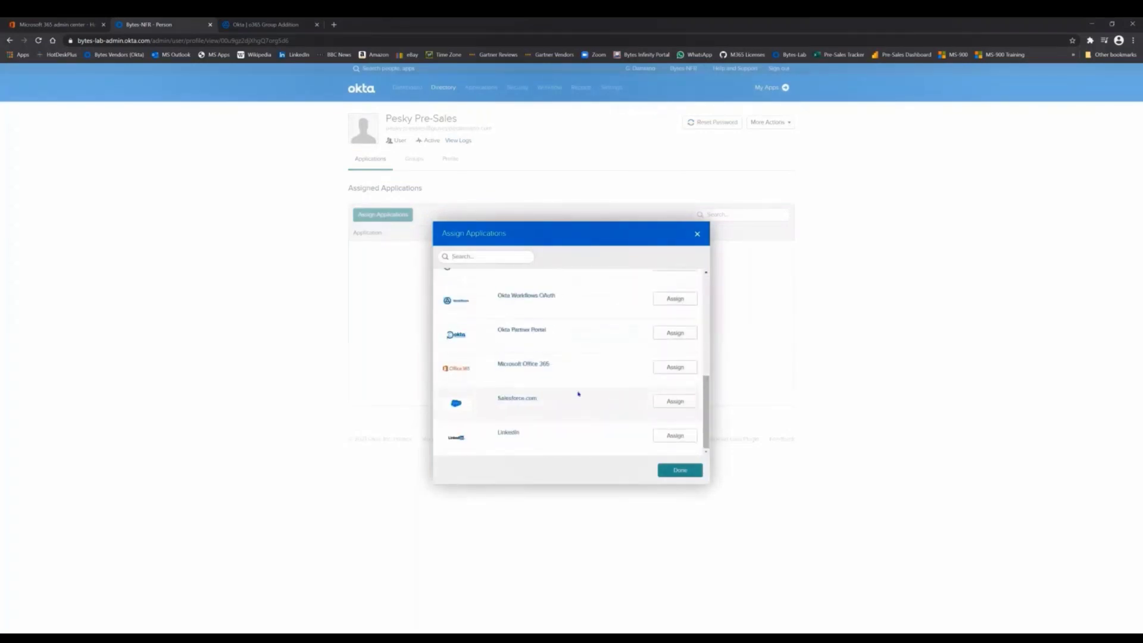
click(681, 368)
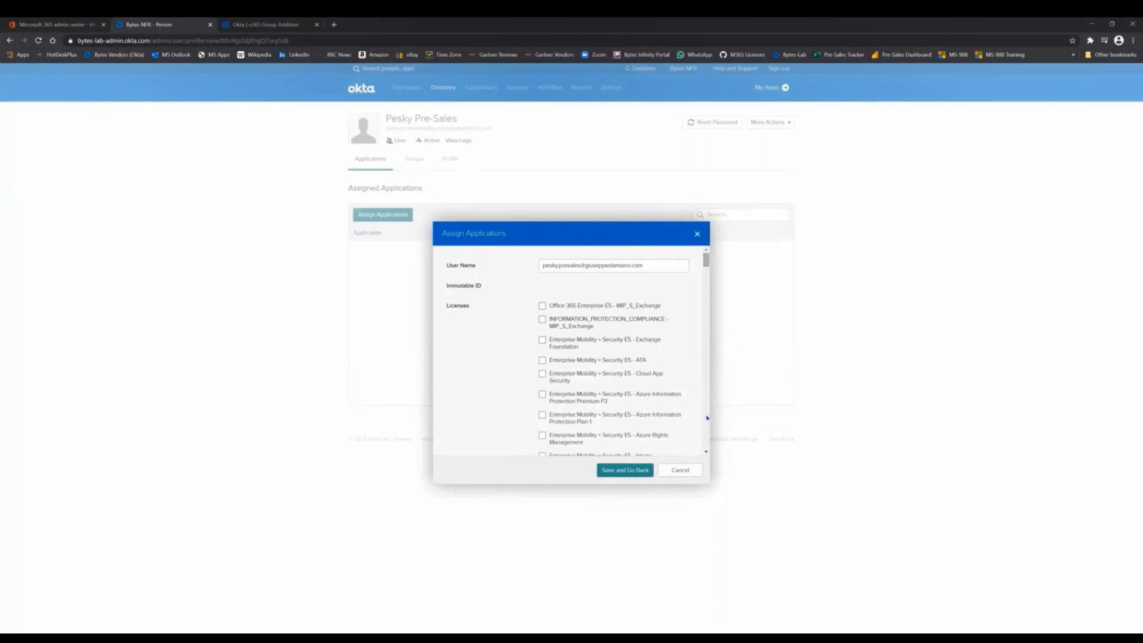
scroll(707, 418, down, 10)
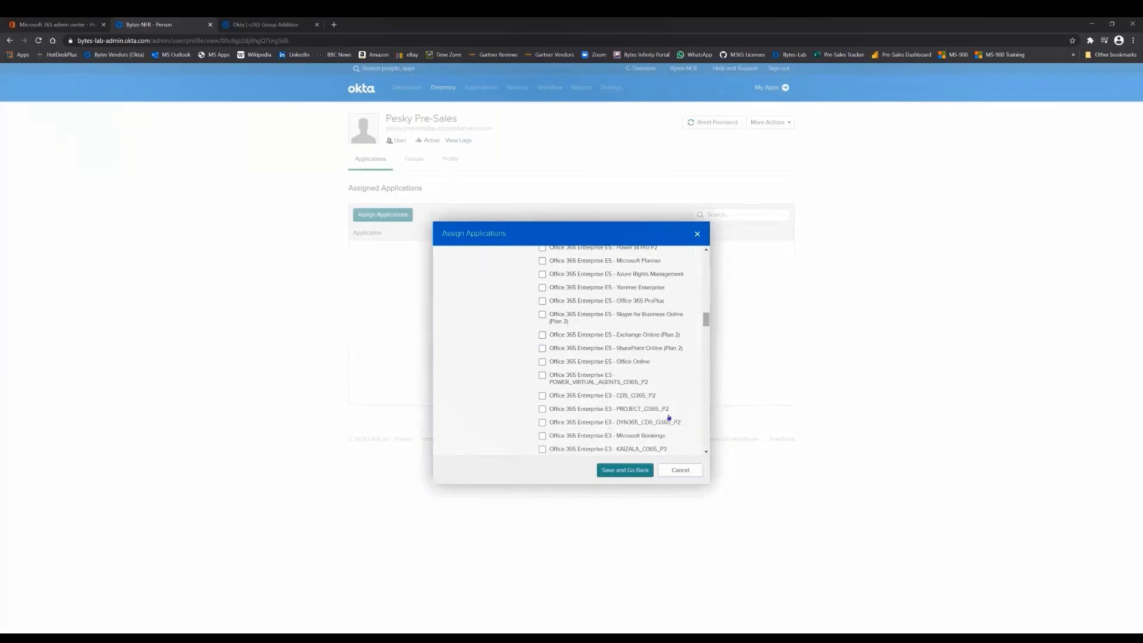
click(544, 337)
click(634, 474)
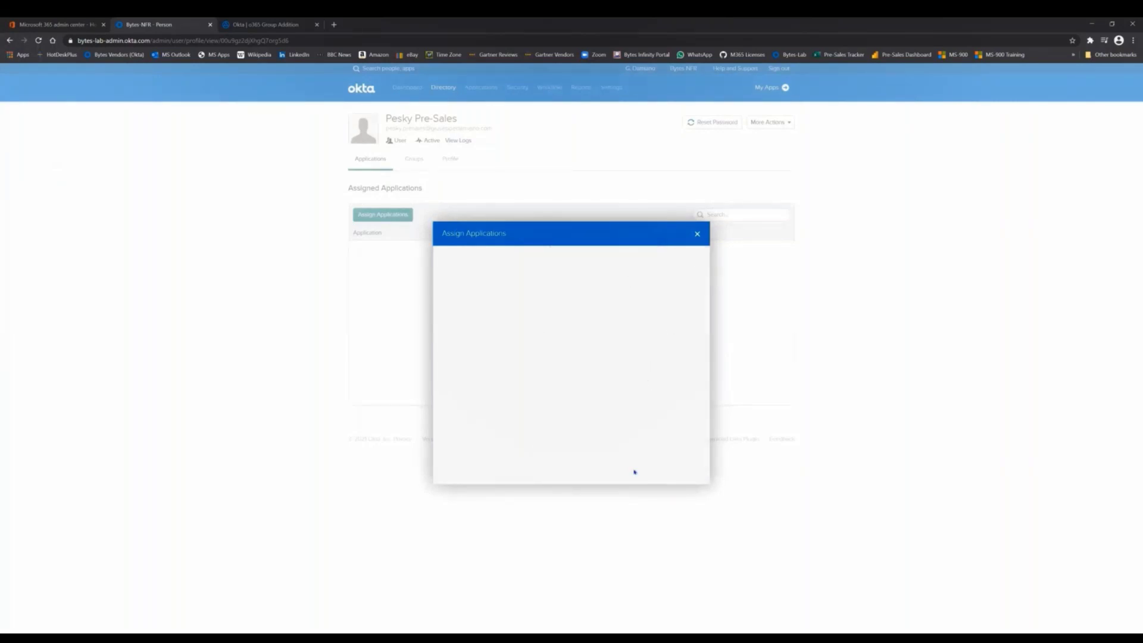
click(681, 471)
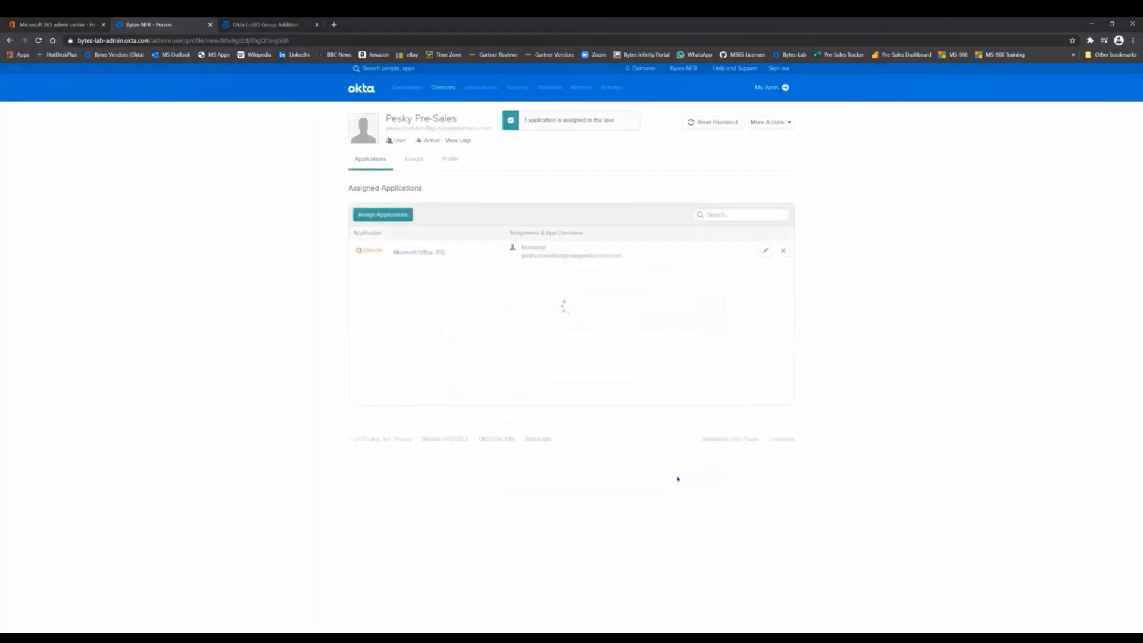
Assign Microsoft Office 365 to the sales user from the People directory, with the Office 365 Enterprise E5 - Exchange Online (Plan 2) license
mouse_move(443, 87)
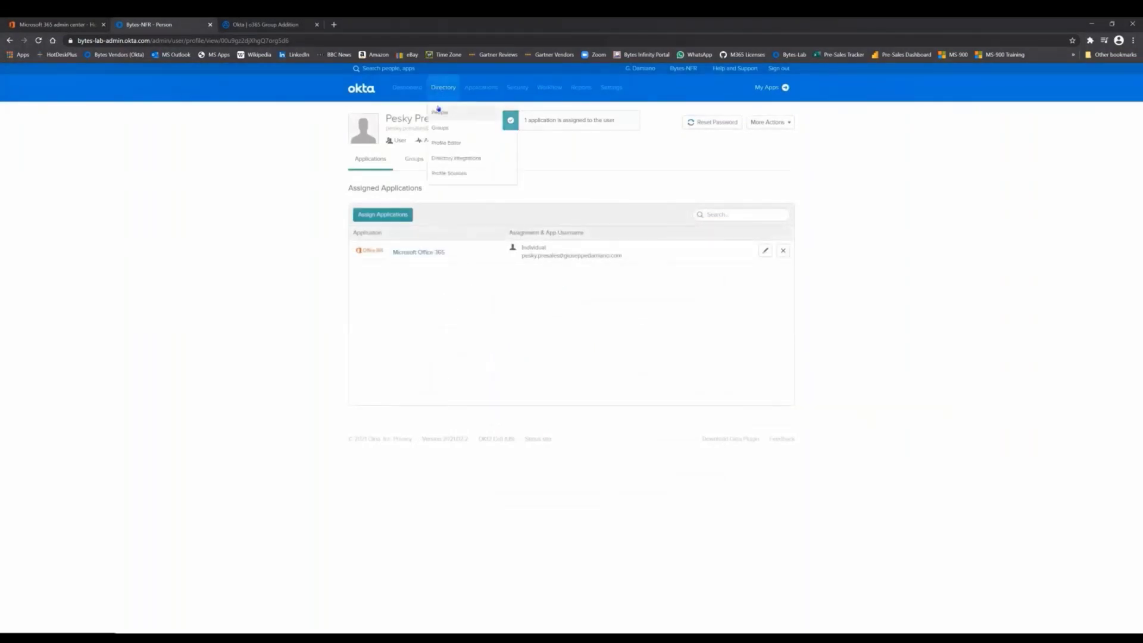
click(441, 114)
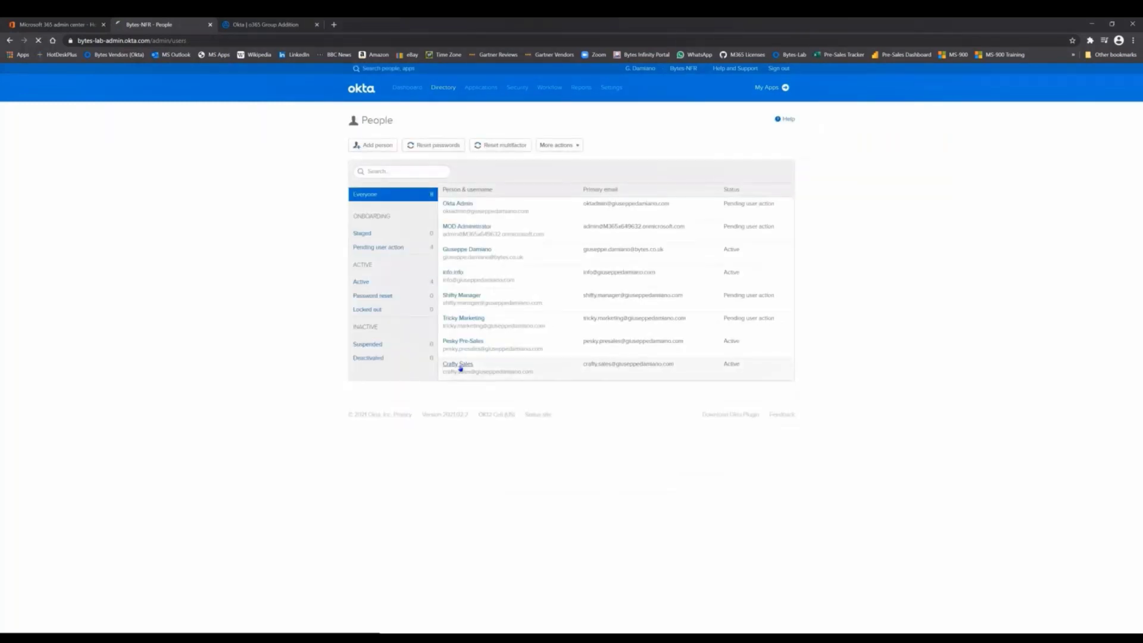
click(460, 369)
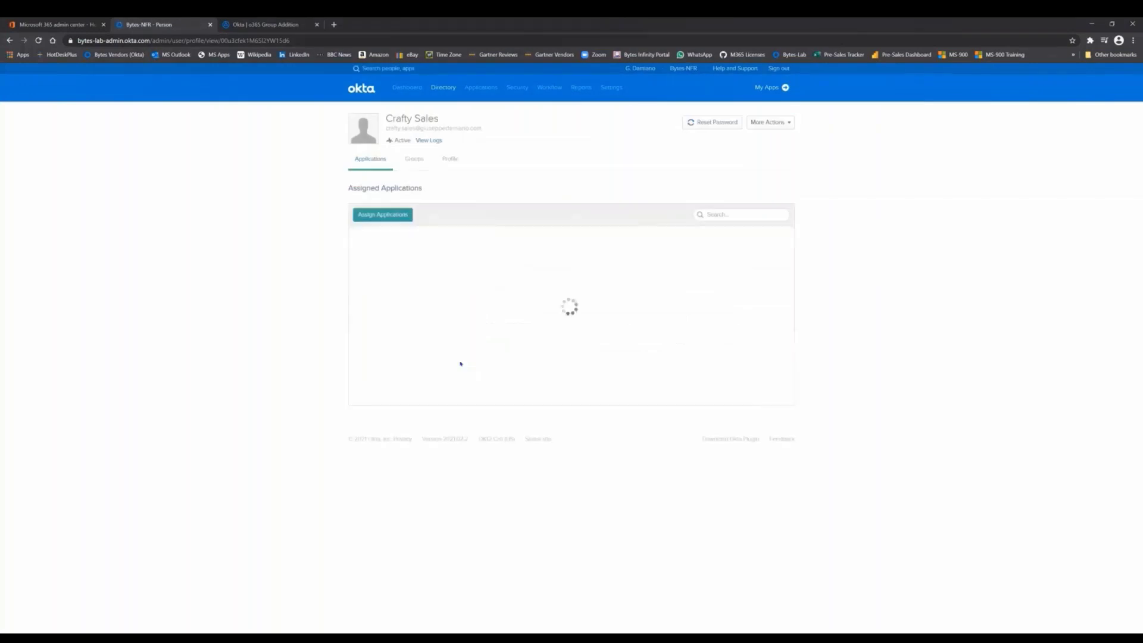
click(383, 214)
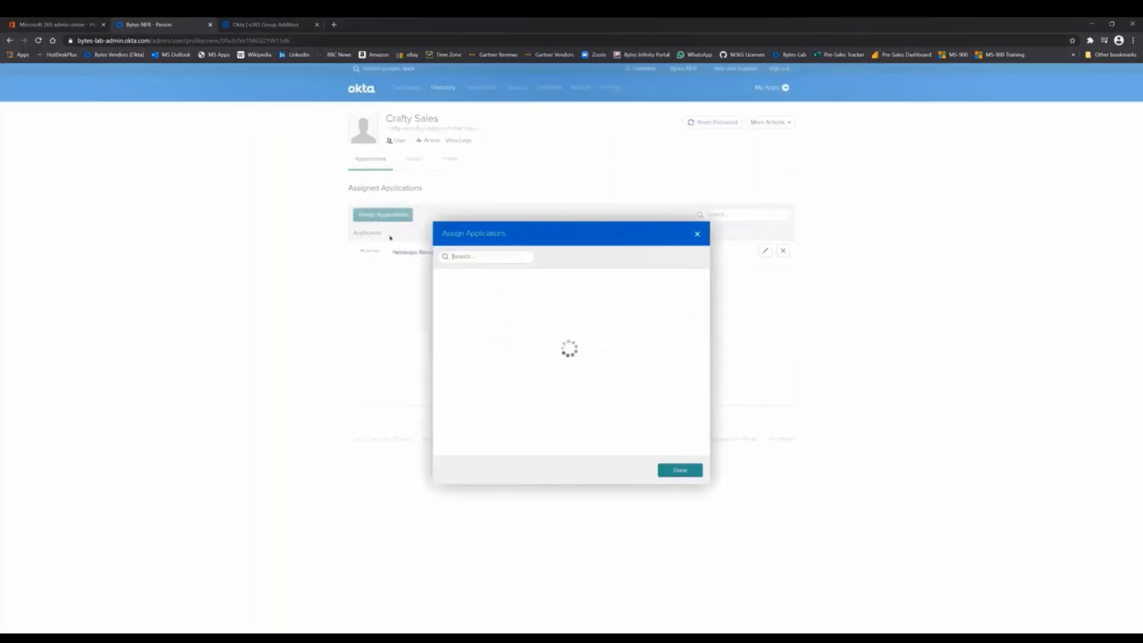
scroll(703, 383, down, 3)
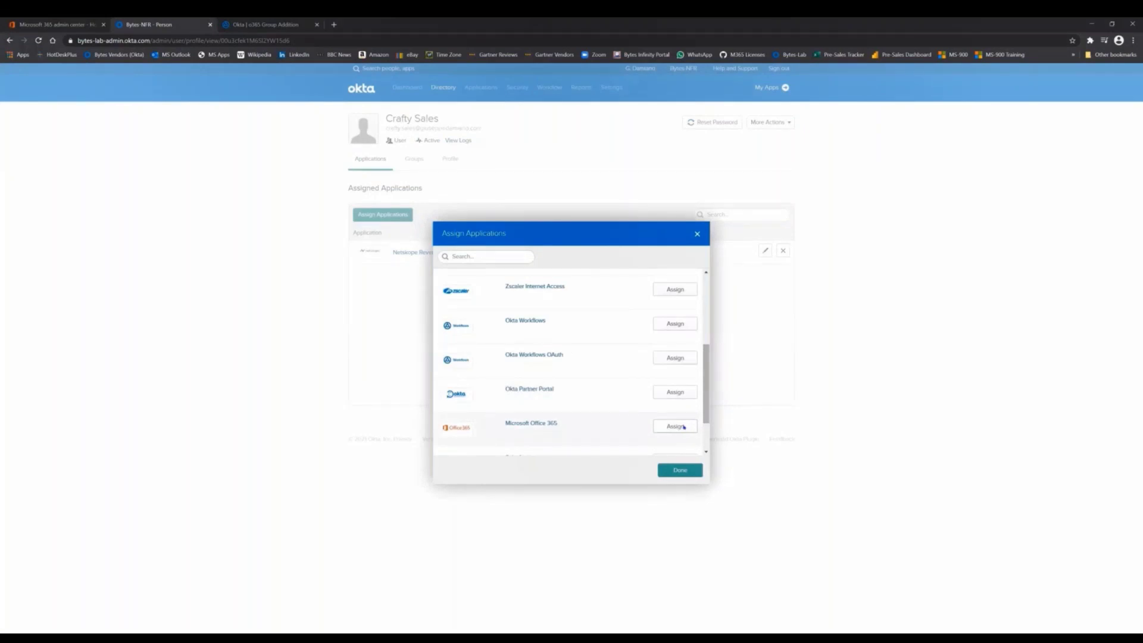
click(684, 427)
scroll(708, 432, down, 10)
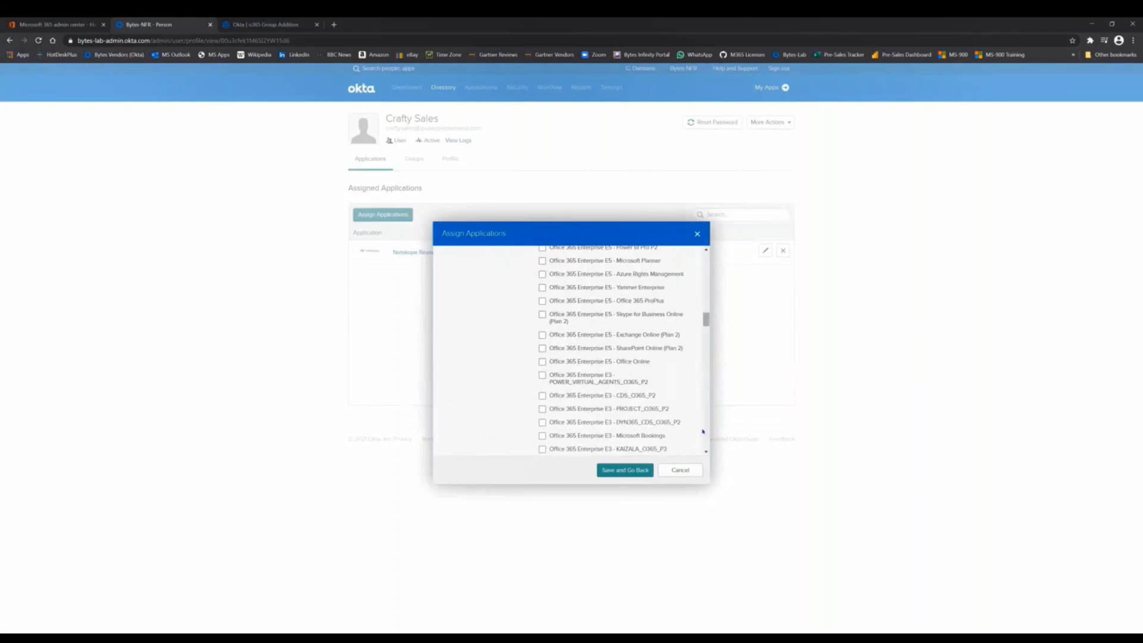
click(542, 337)
click(647, 470)
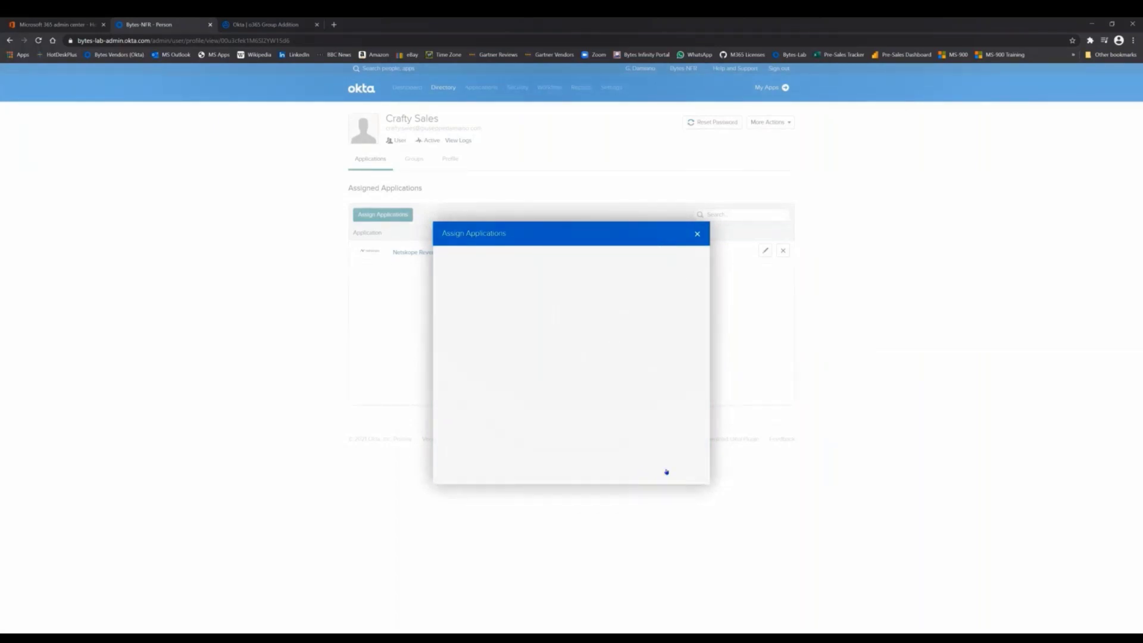
click(669, 471)
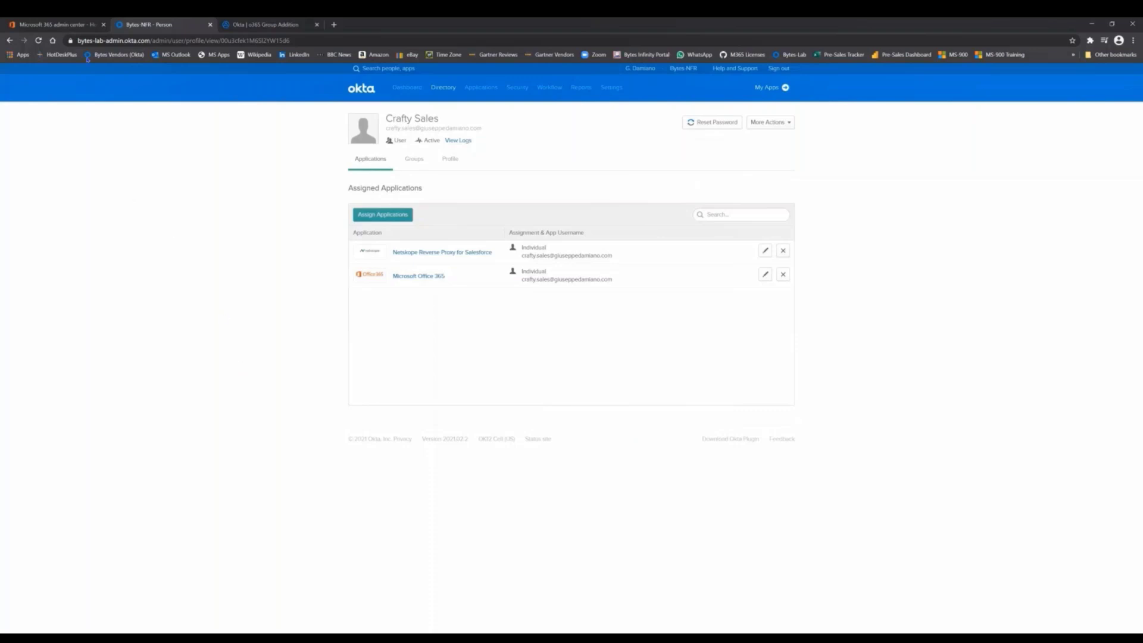
Switch to the Microsoft 365 admin center and compare the account details and groups of the pre-sales and sales users
click(54, 24)
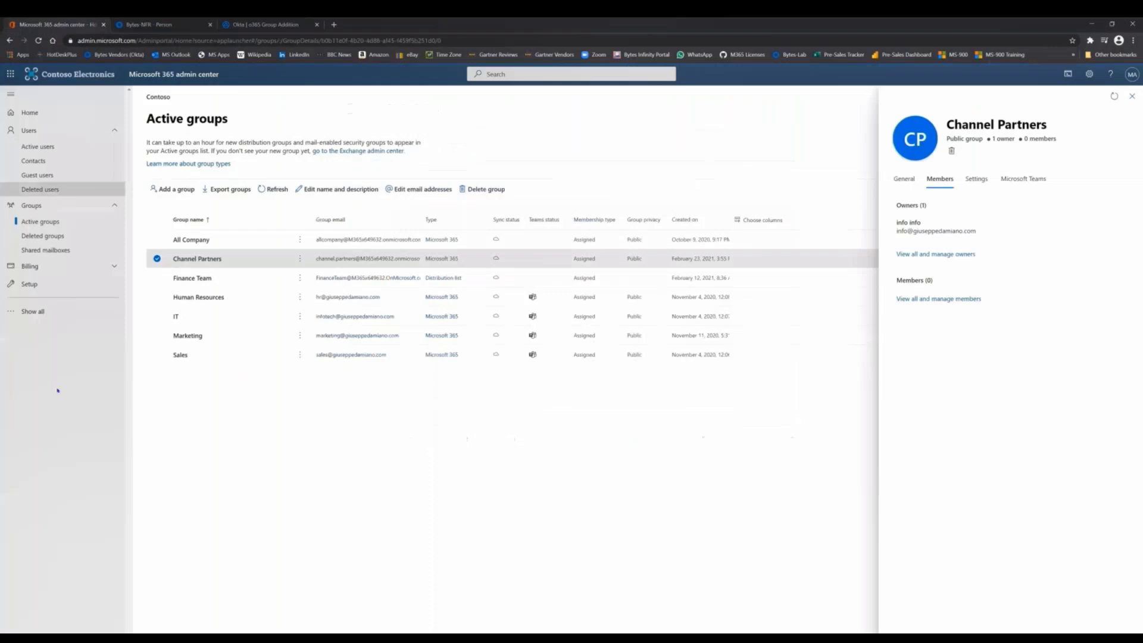
click(29, 148)
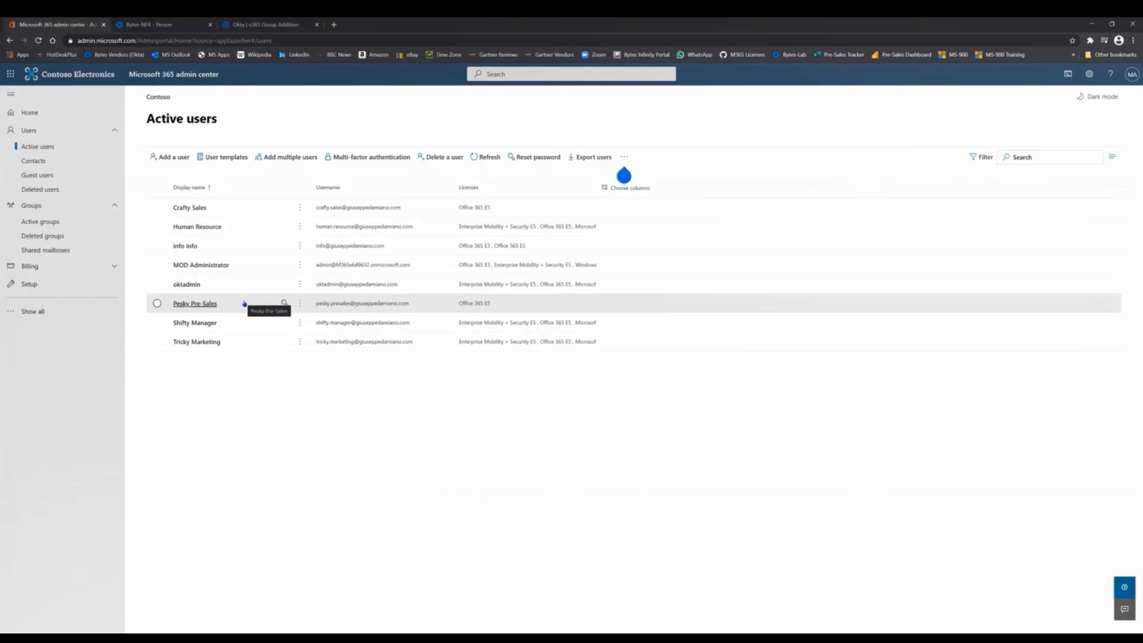
click(209, 304)
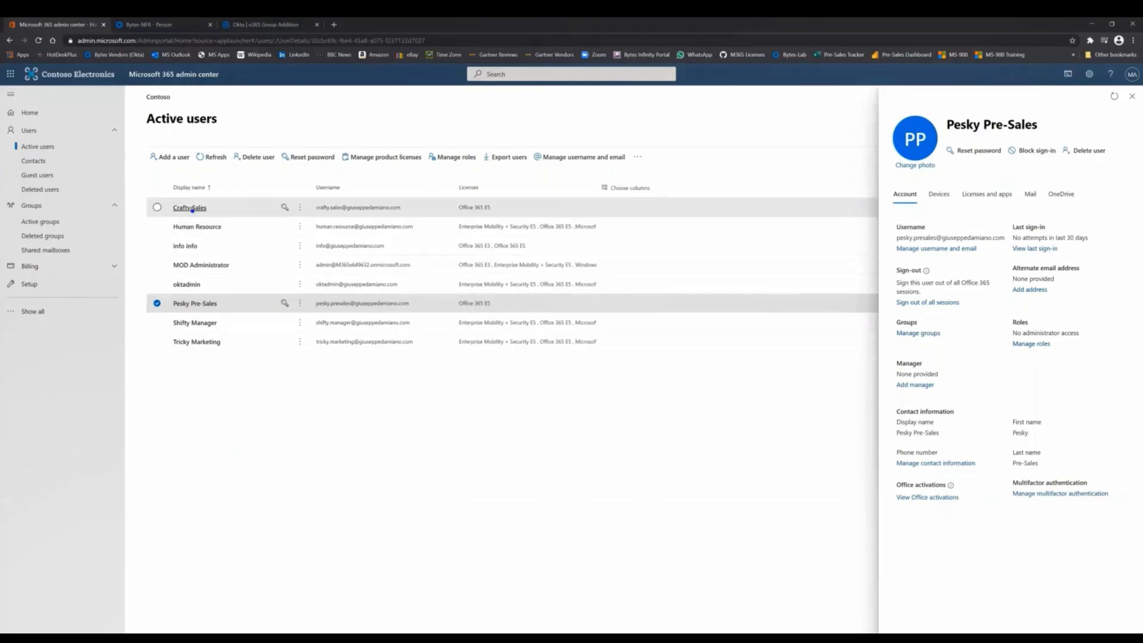
click(190, 208)
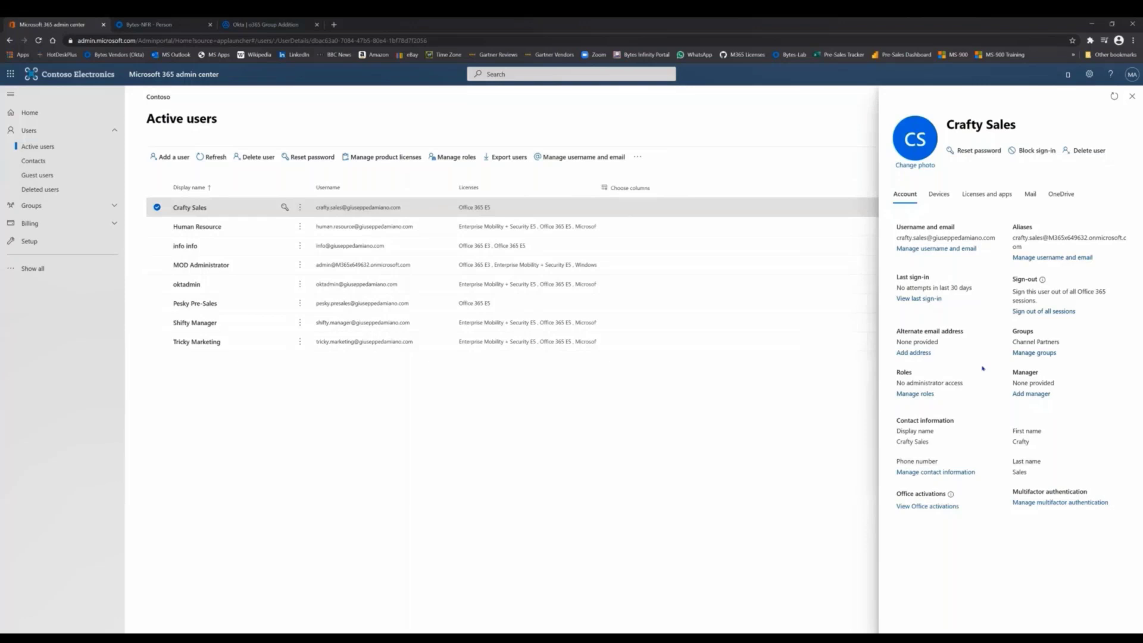
Check the current membership of the Channel Partners group among the active groups
click(33, 212)
click(35, 223)
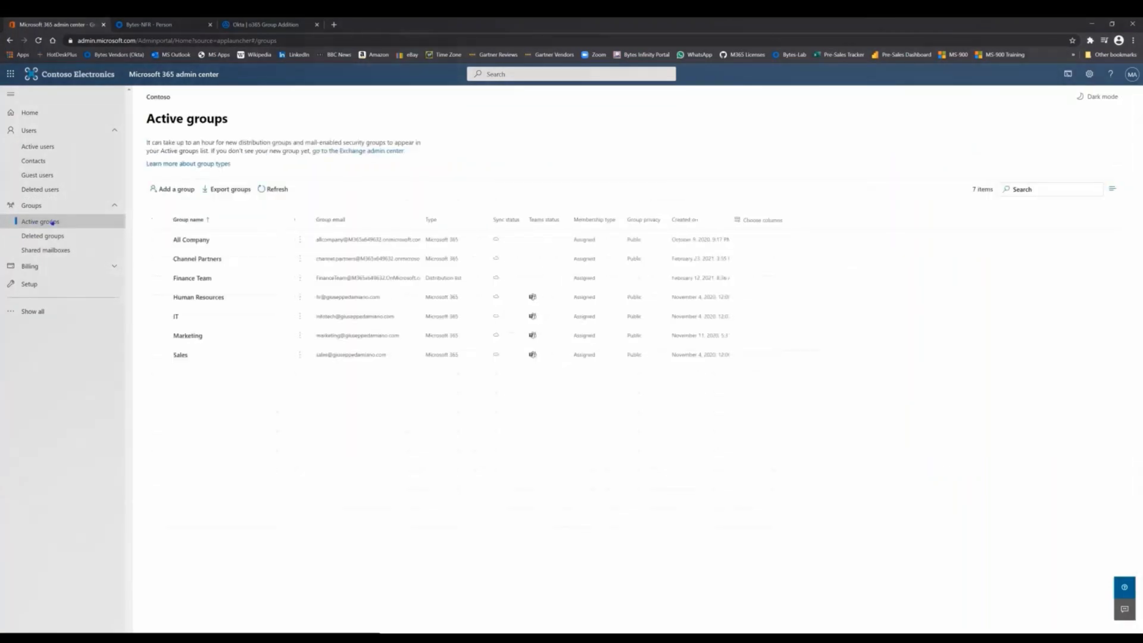
click(195, 263)
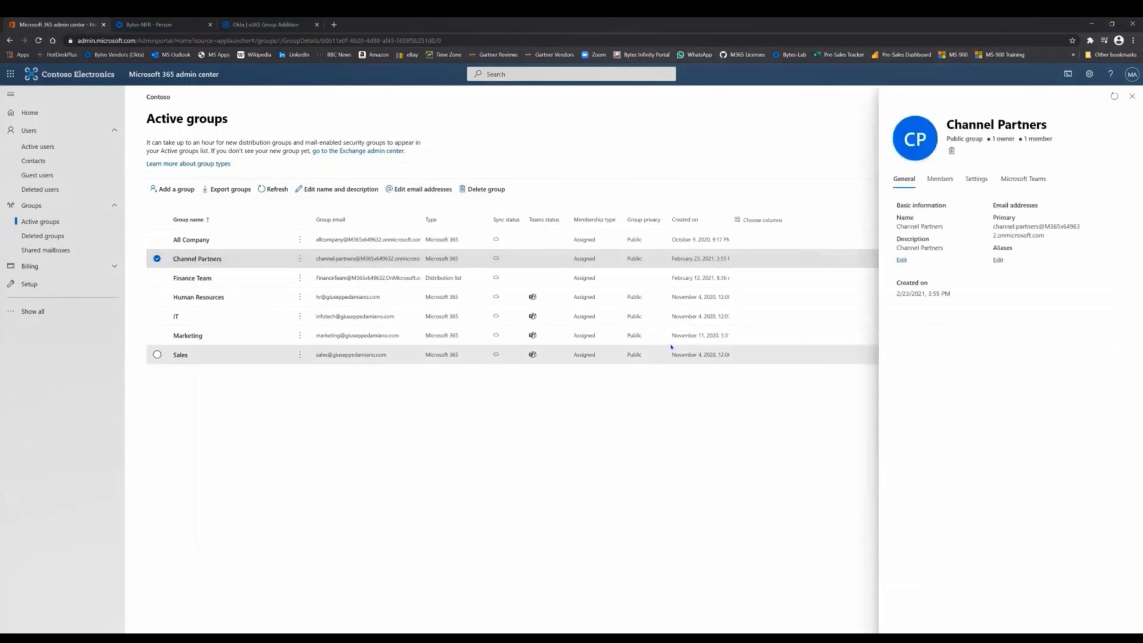
click(937, 184)
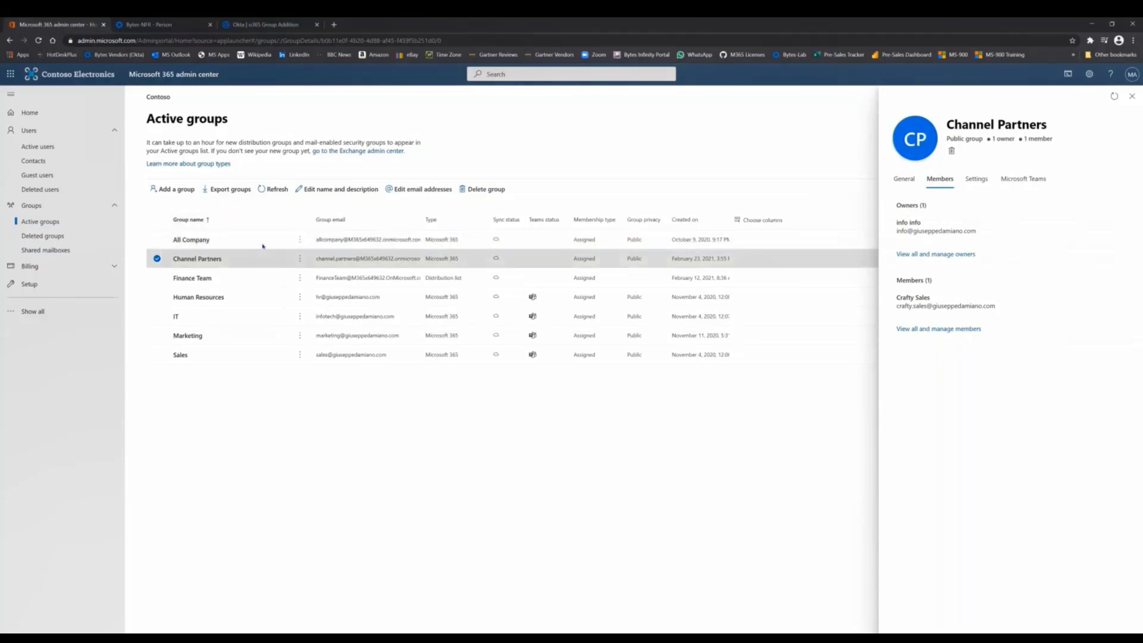
Switch to Okta and check the Partner attribute in the pre-sales user's profile
click(159, 26)
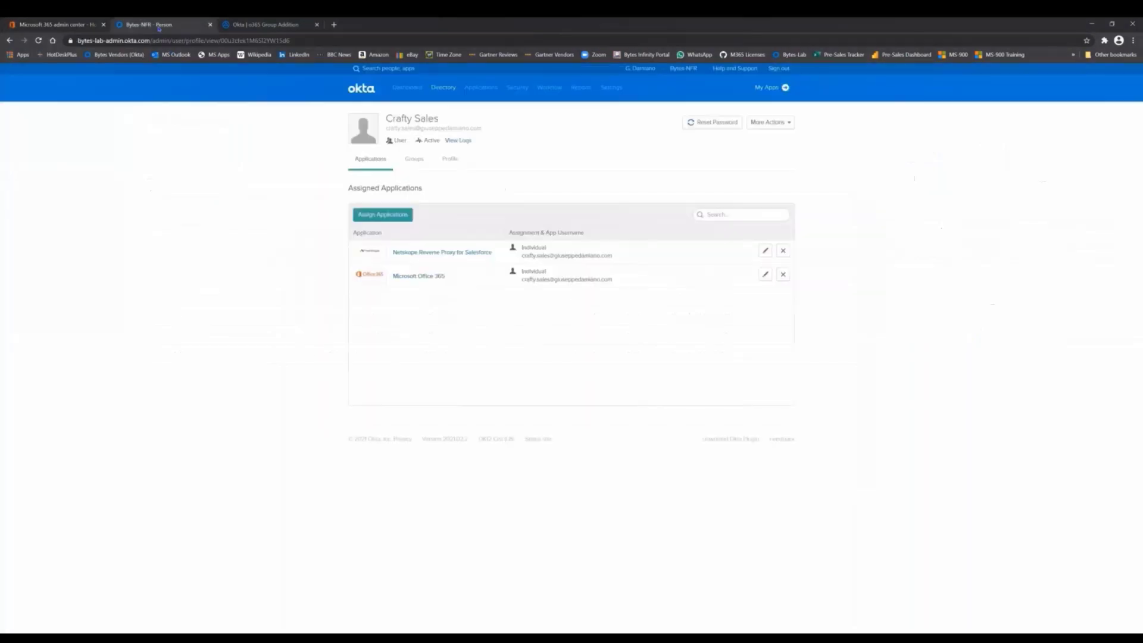
mouse_move(445, 92)
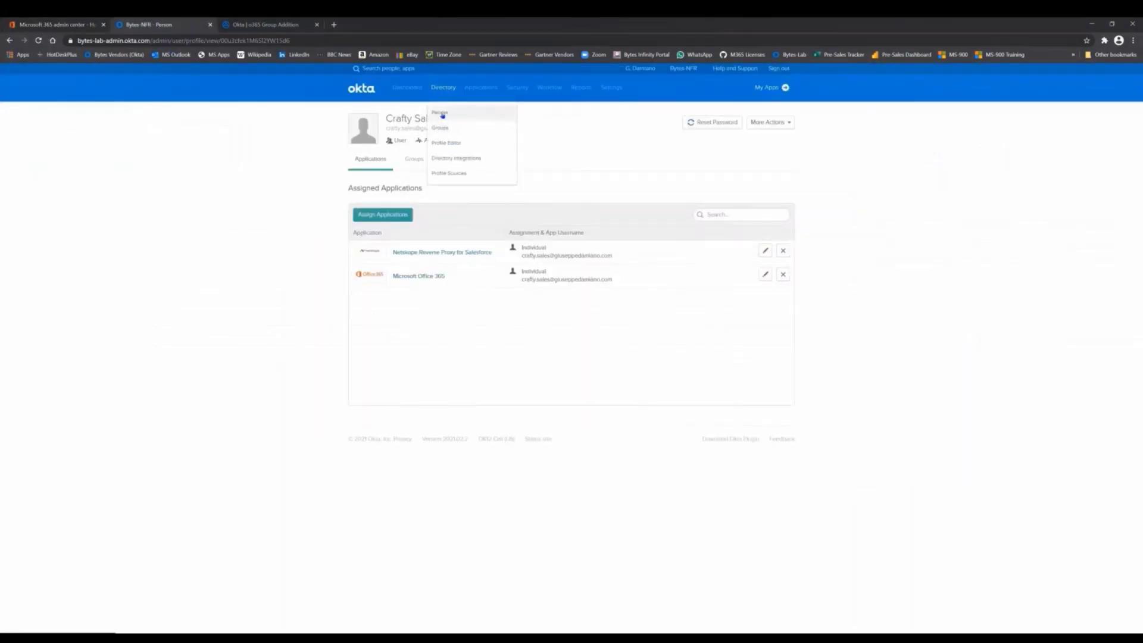
click(443, 116)
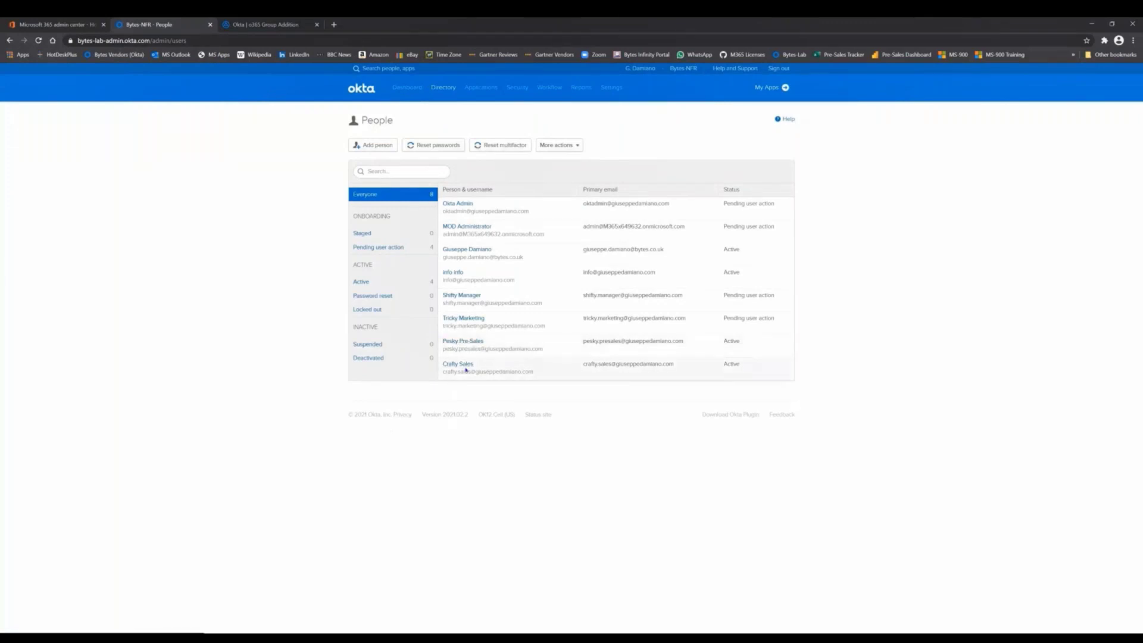
click(466, 344)
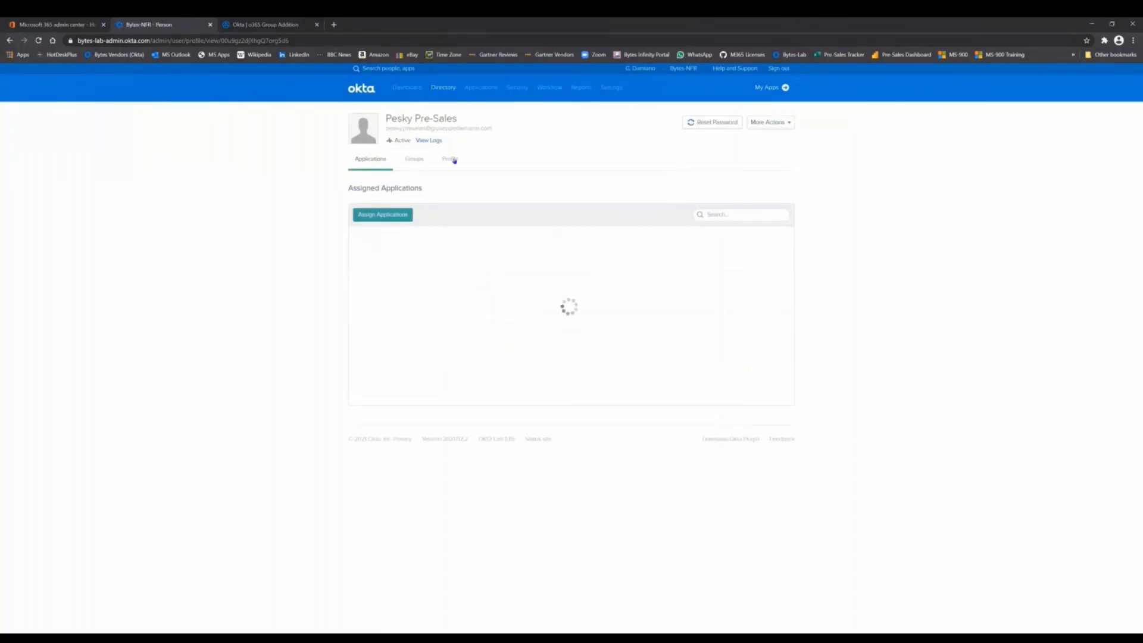
click(450, 160)
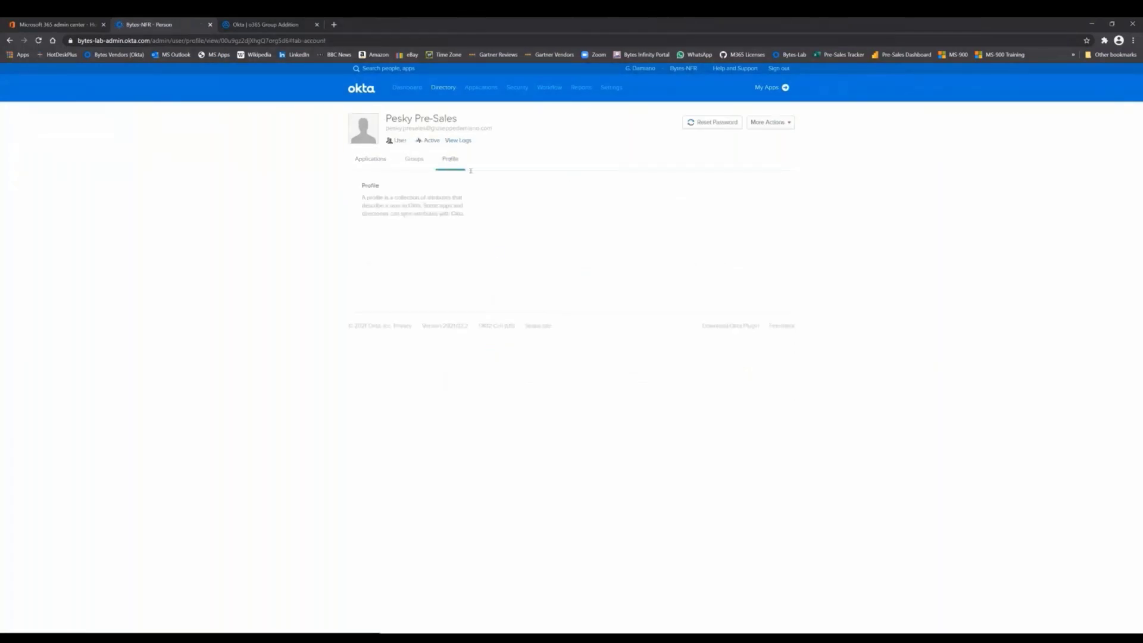
scroll(497, 279, down, 9)
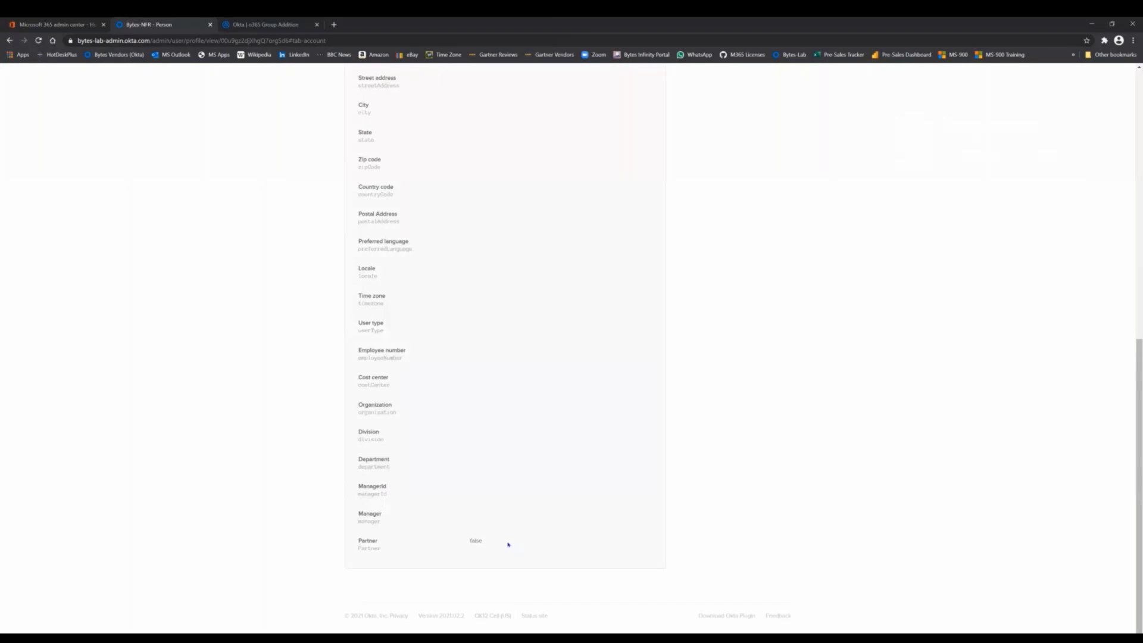
scroll(494, 485, up, 9)
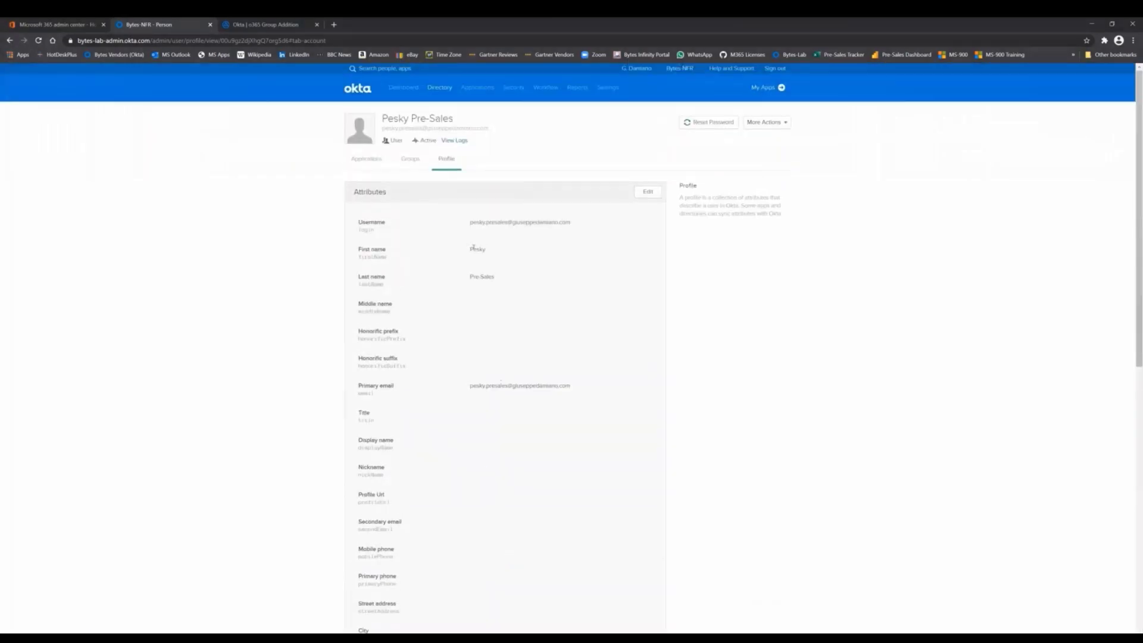
Open the sales user's profile from the People directory and check its Partner attribute
mouse_move(439, 91)
click(435, 117)
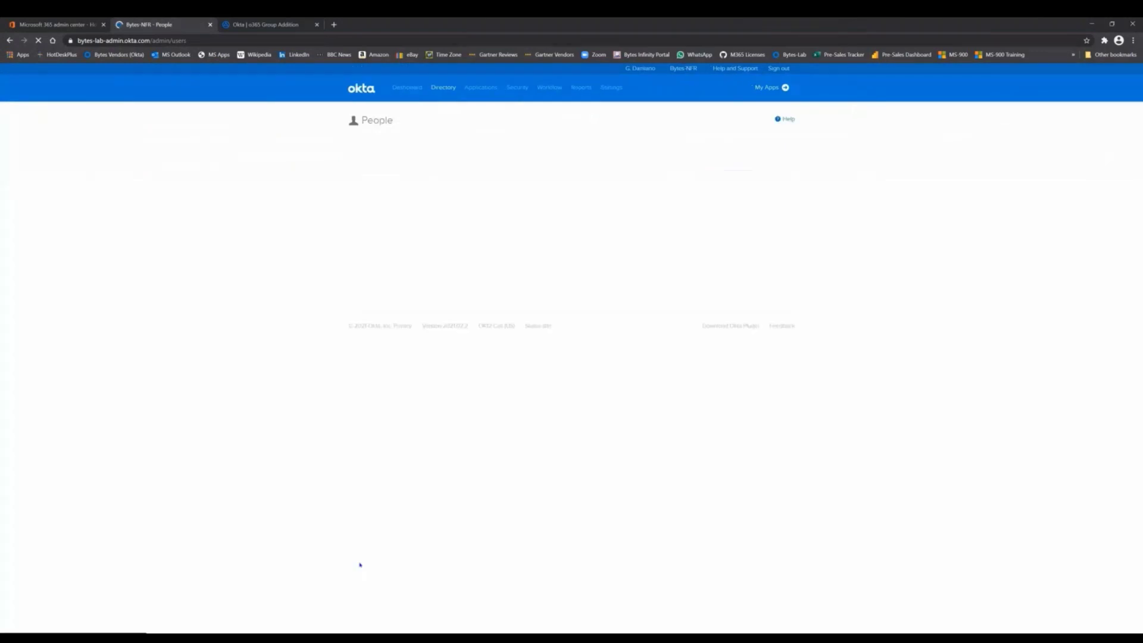
click(456, 364)
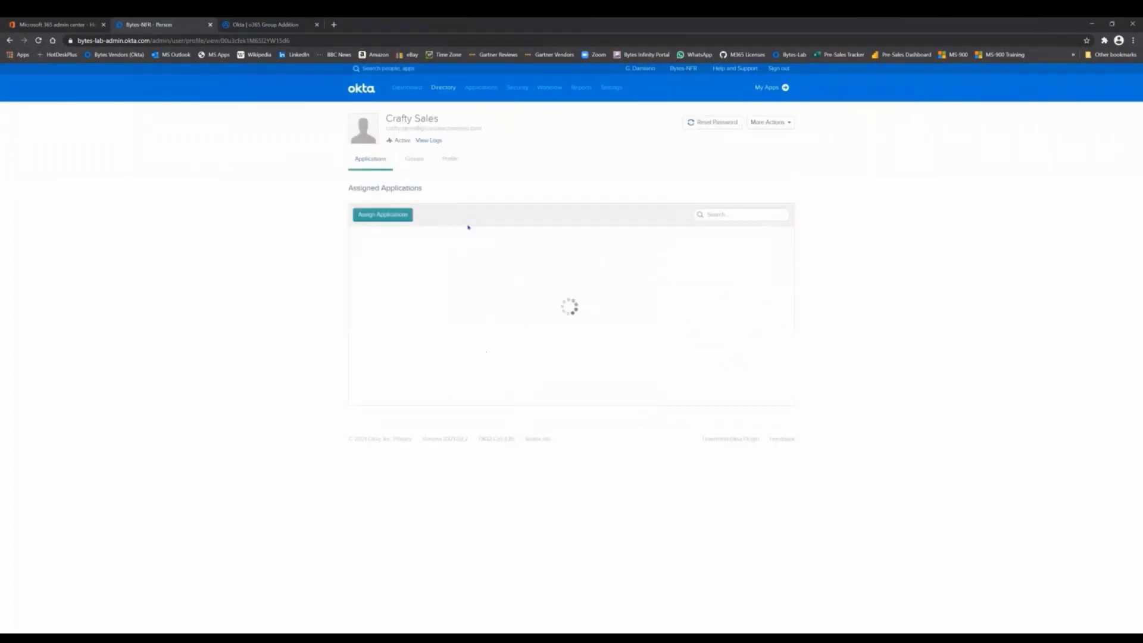
click(453, 164)
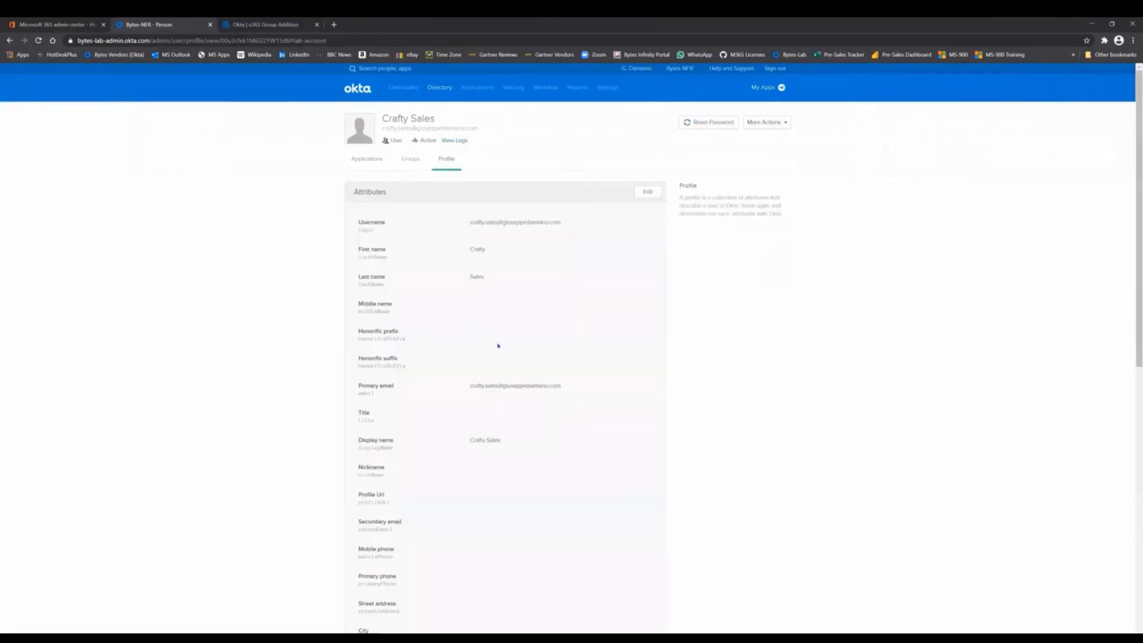
scroll(470, 323, down, 9)
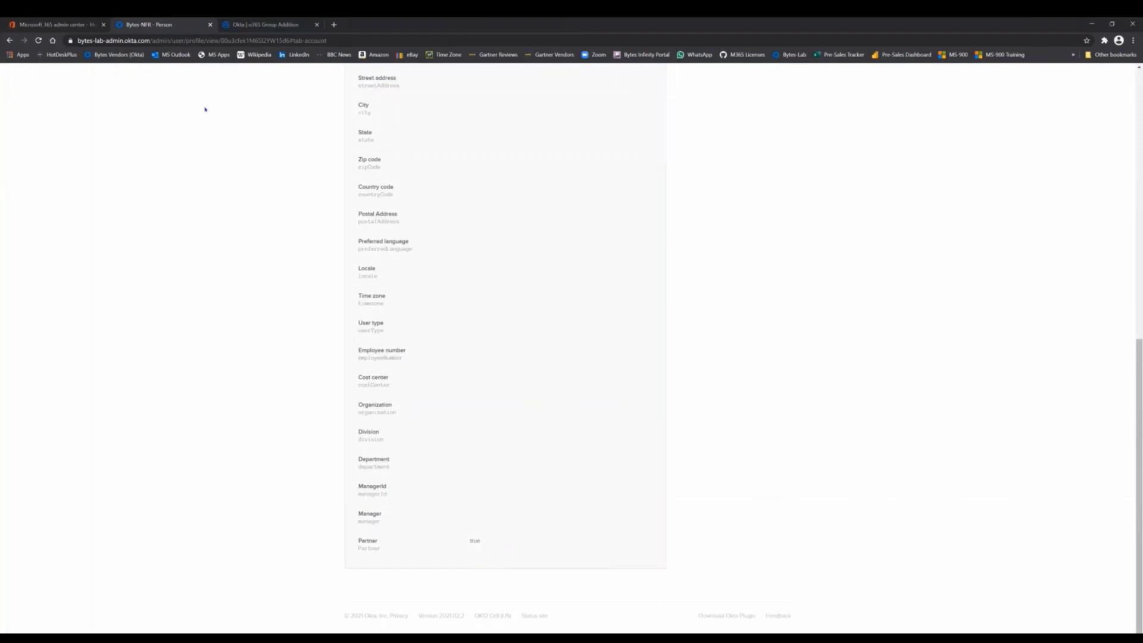
Switch to Okta Workflows and open the flow history of the o365 Group Addition flow
click(247, 25)
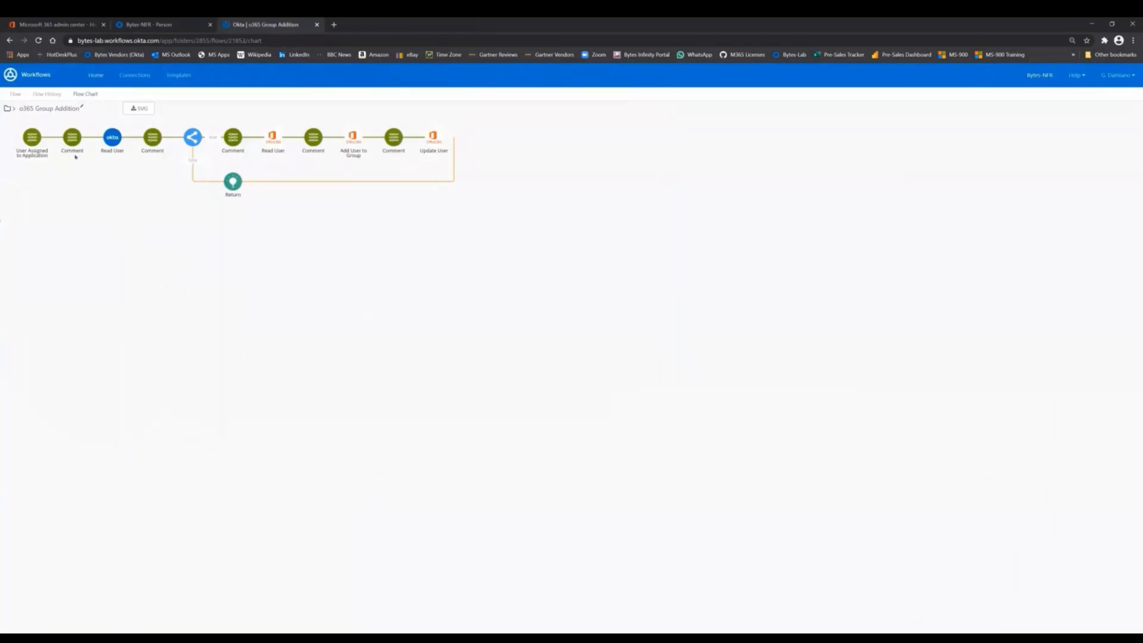
click(45, 95)
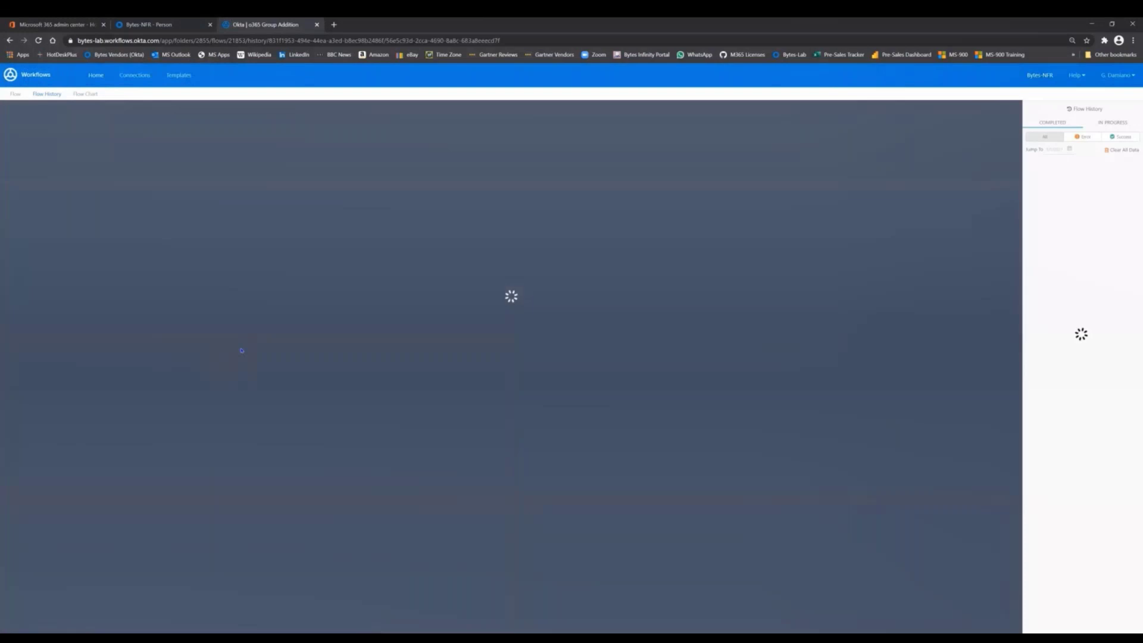
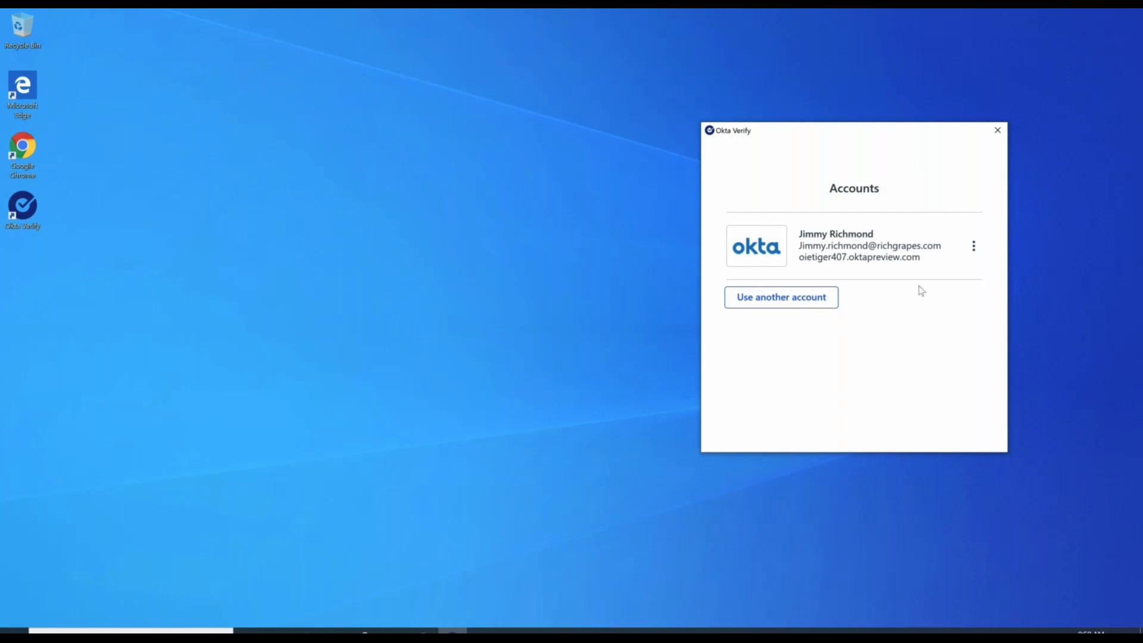
View the sign-in URL form for using another account in Okta Verify, and return to the account list
click(788, 304)
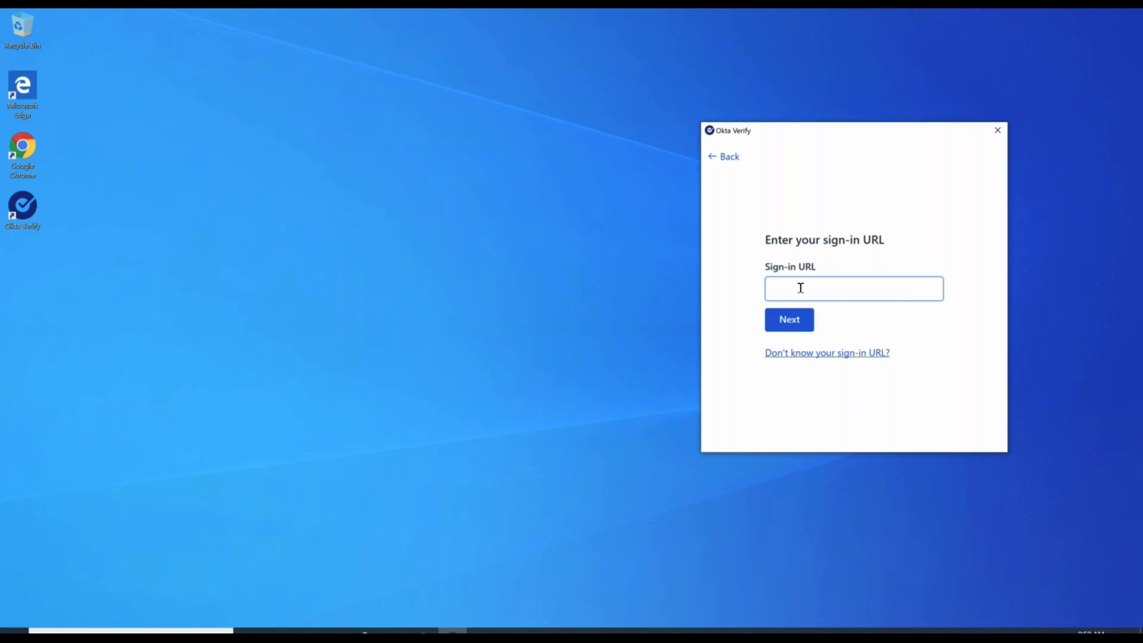
click(727, 159)
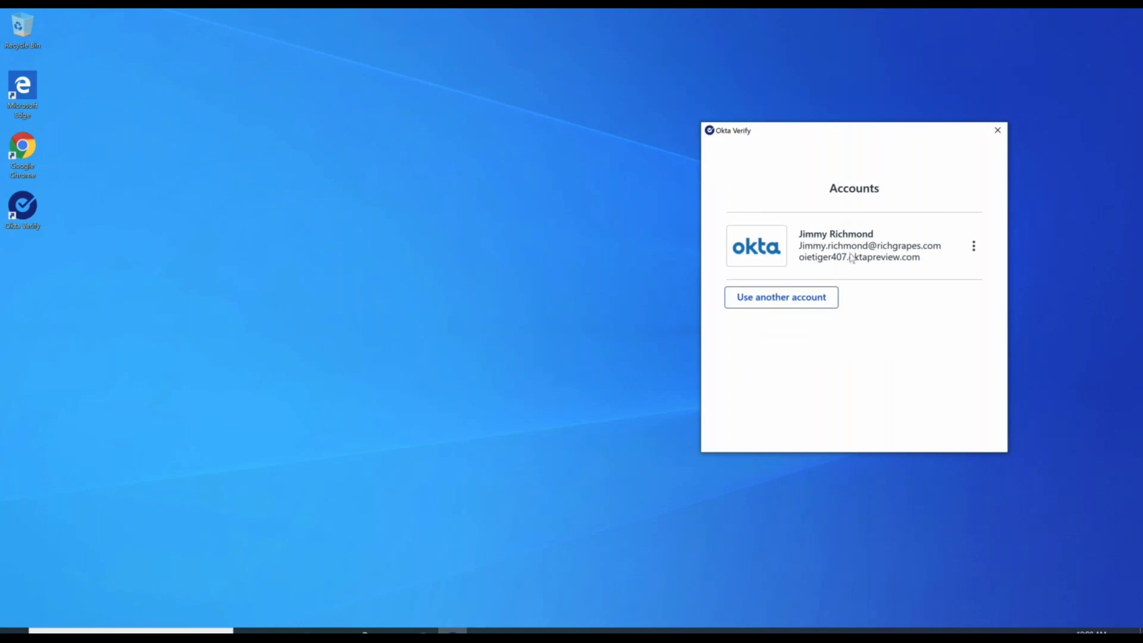
Switch to the Okta admin console and check the activity and management status of the enrolled user's OKTA-WINDOWS10 device
key(ctrl+Right)
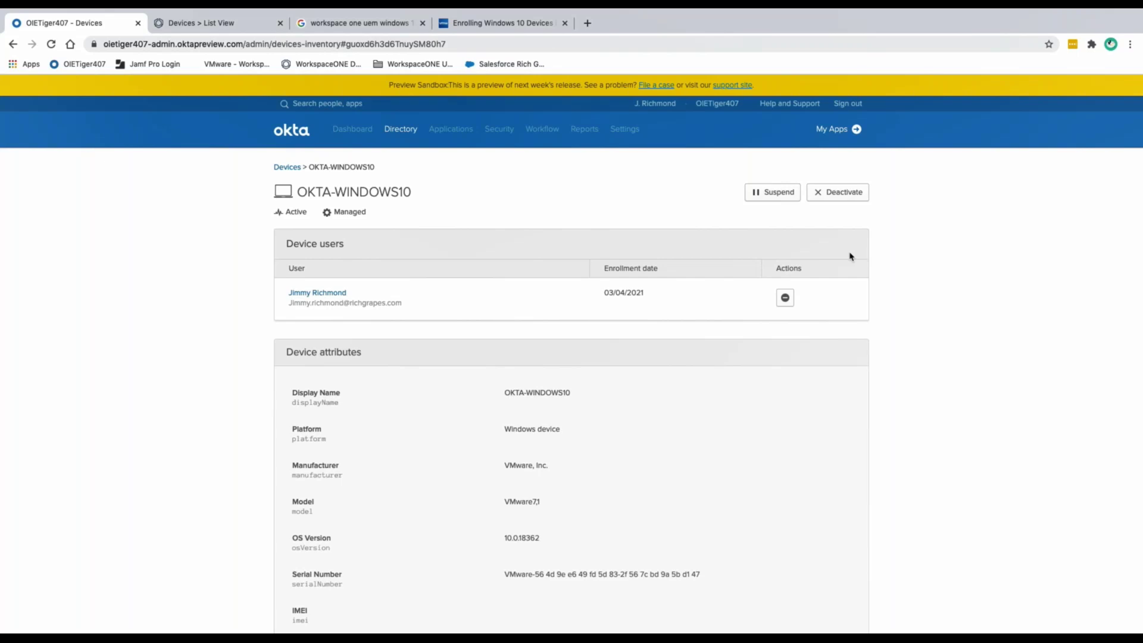
mouse_move(400, 129)
click(398, 162)
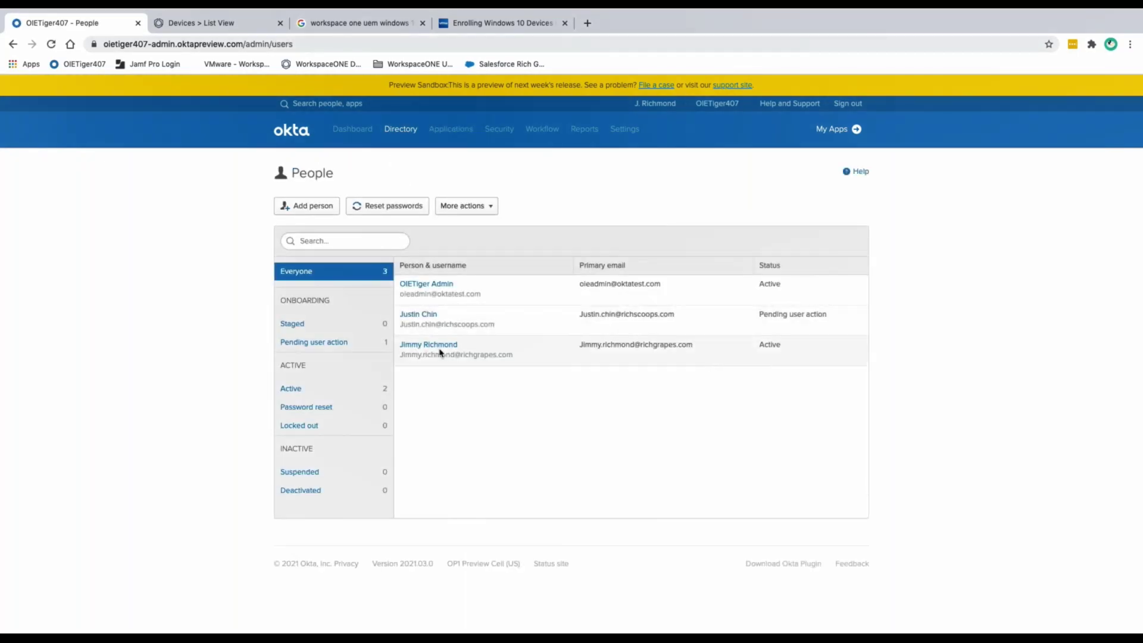
click(437, 346)
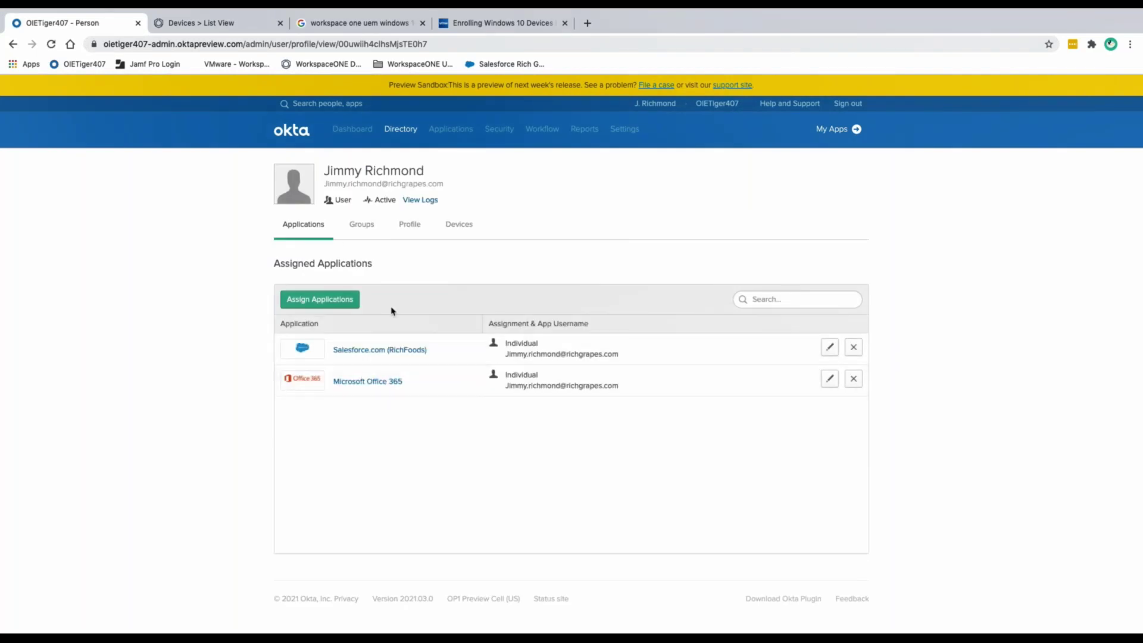
click(462, 227)
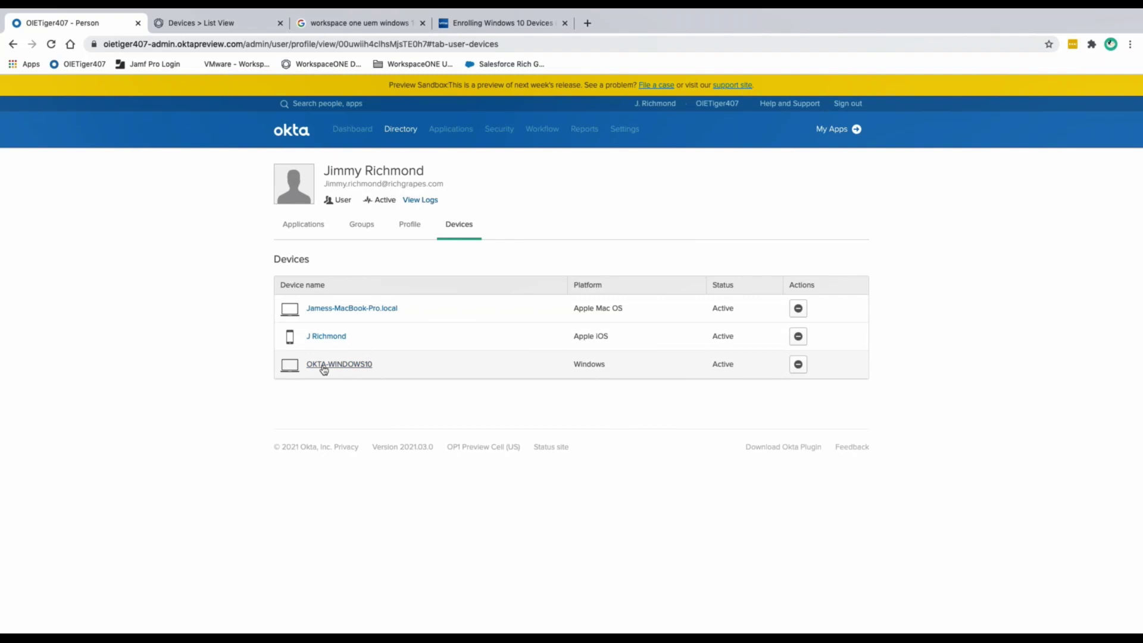
click(343, 366)
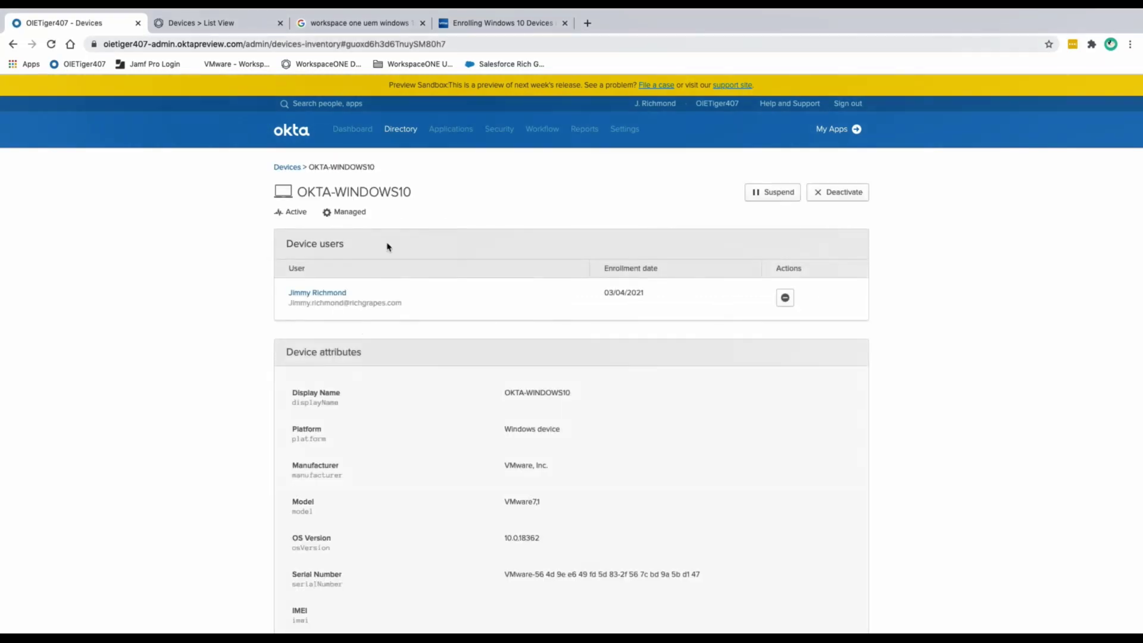
drag(329, 216, 370, 213)
click(401, 222)
double_click(295, 212)
click(249, 281)
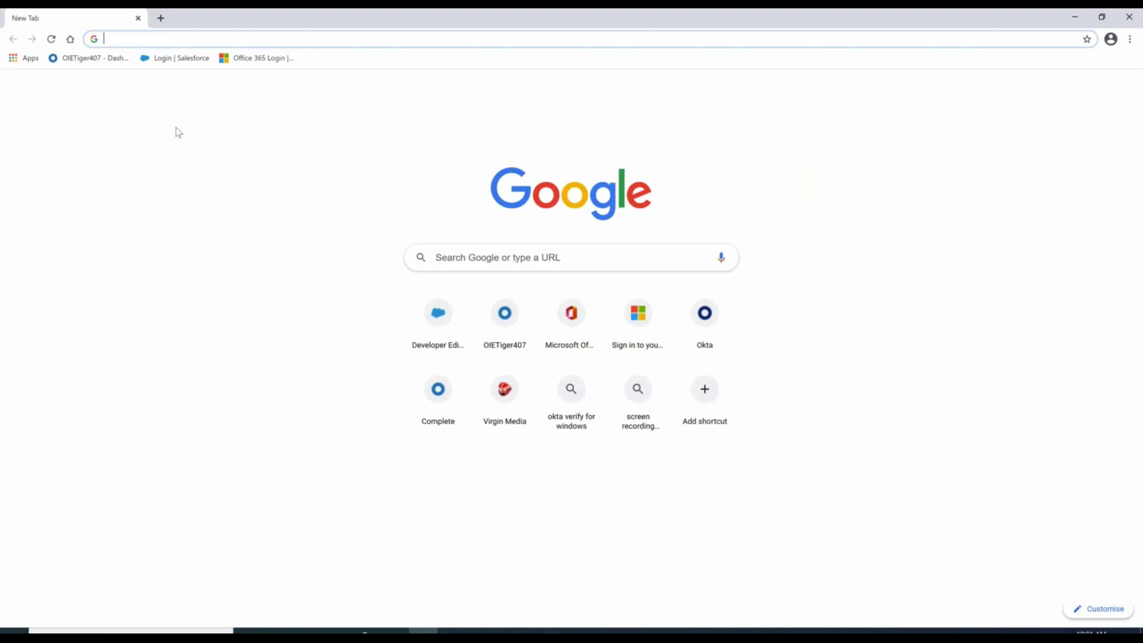
In the Windows machine's browser, sign in to Office 365 through Okta Verify with the Windows PIN, and close the Okta Verify window
click(264, 59)
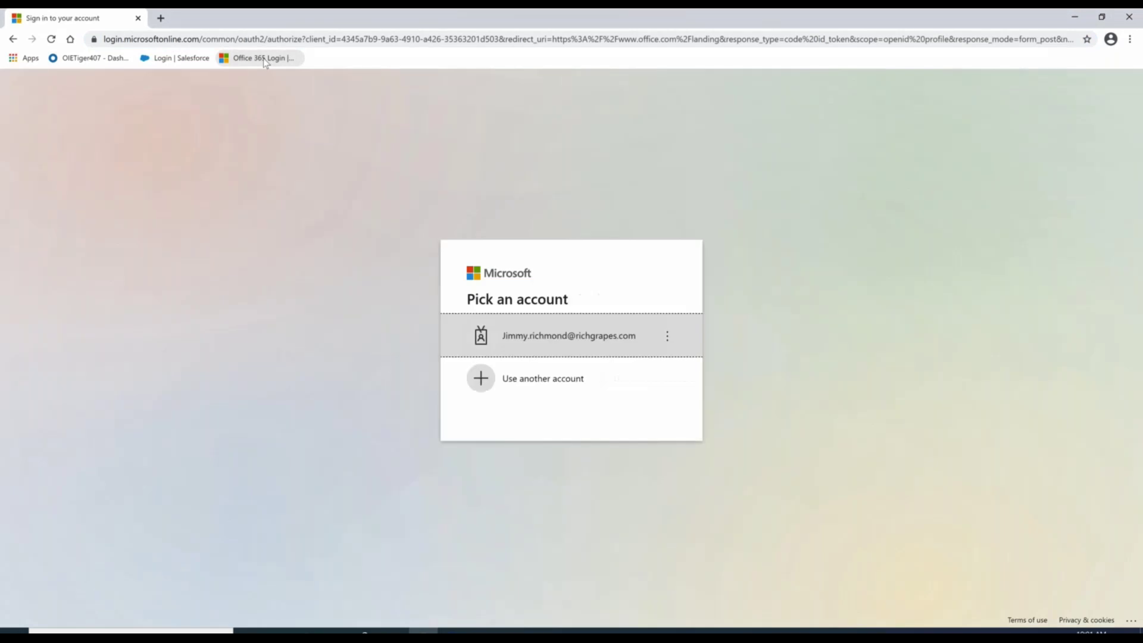
click(562, 339)
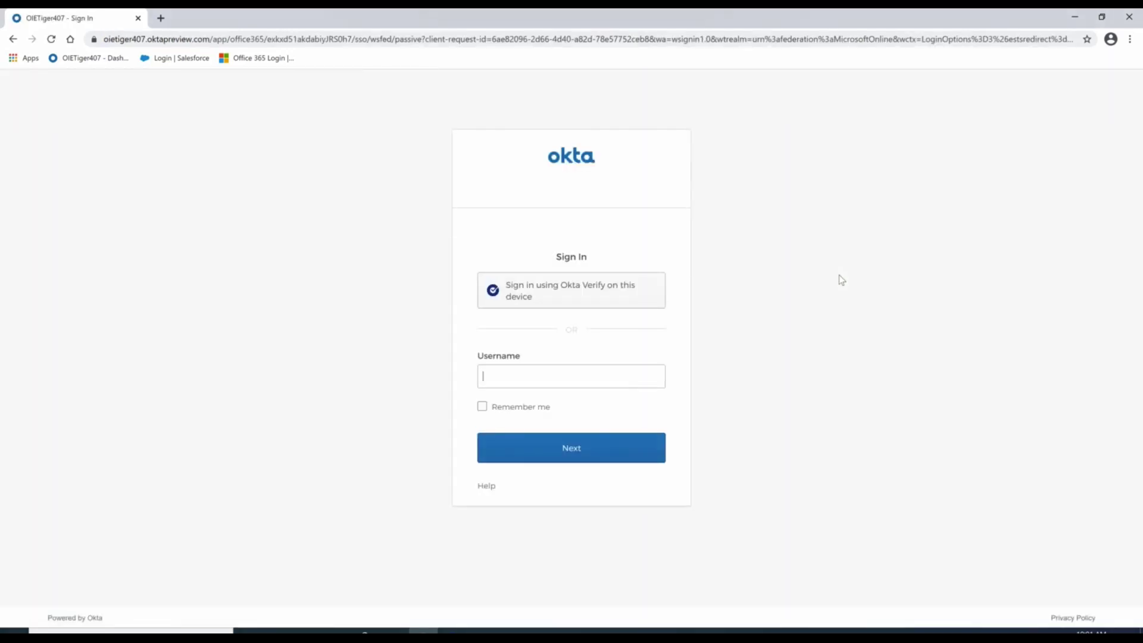
click(576, 282)
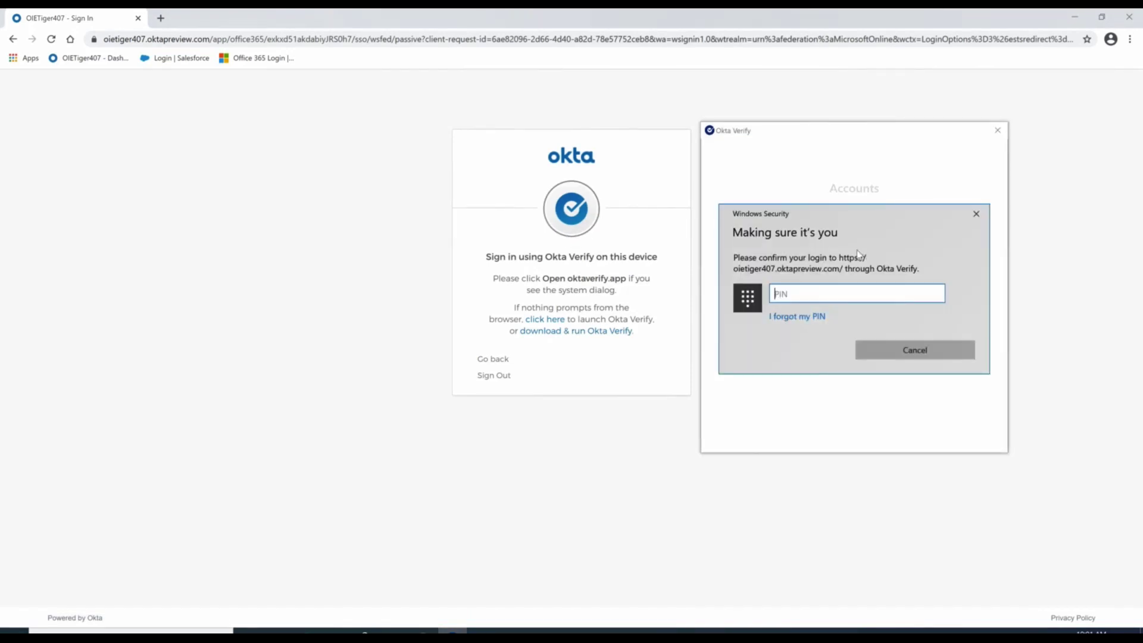
text(****)
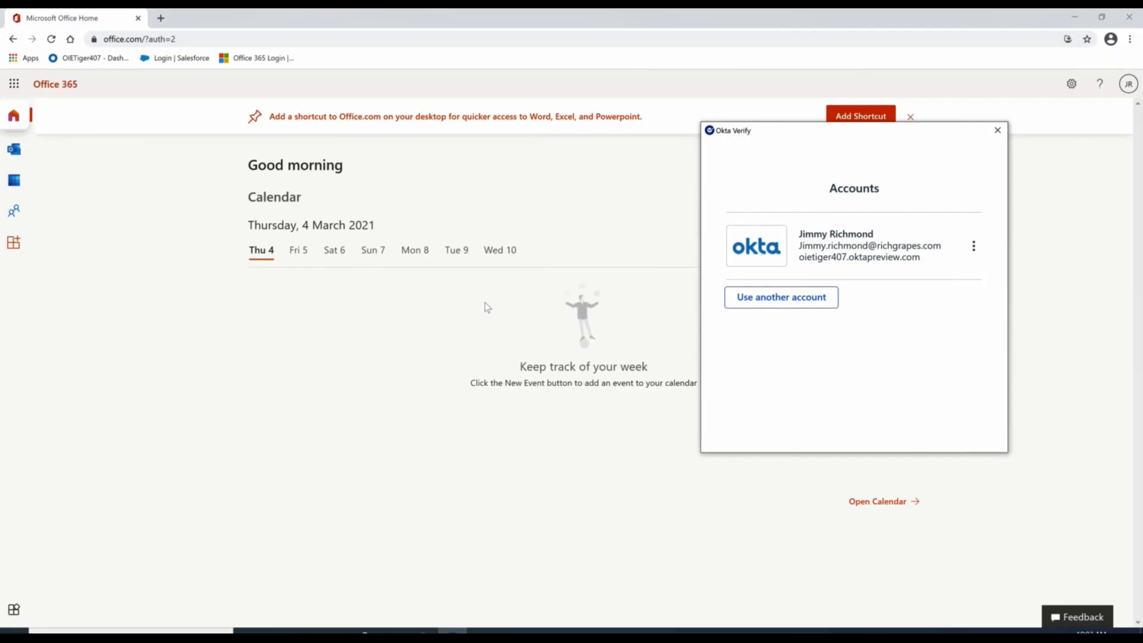
click(999, 132)
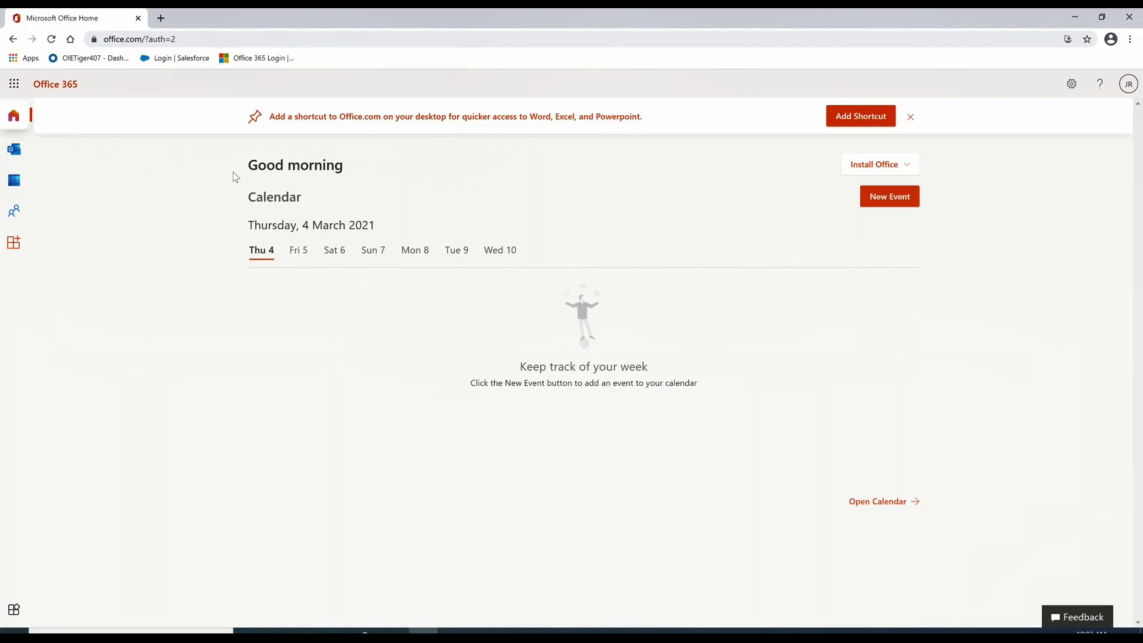
Open the saved Salesforce login page and log in using the OIE Tenant option
click(177, 59)
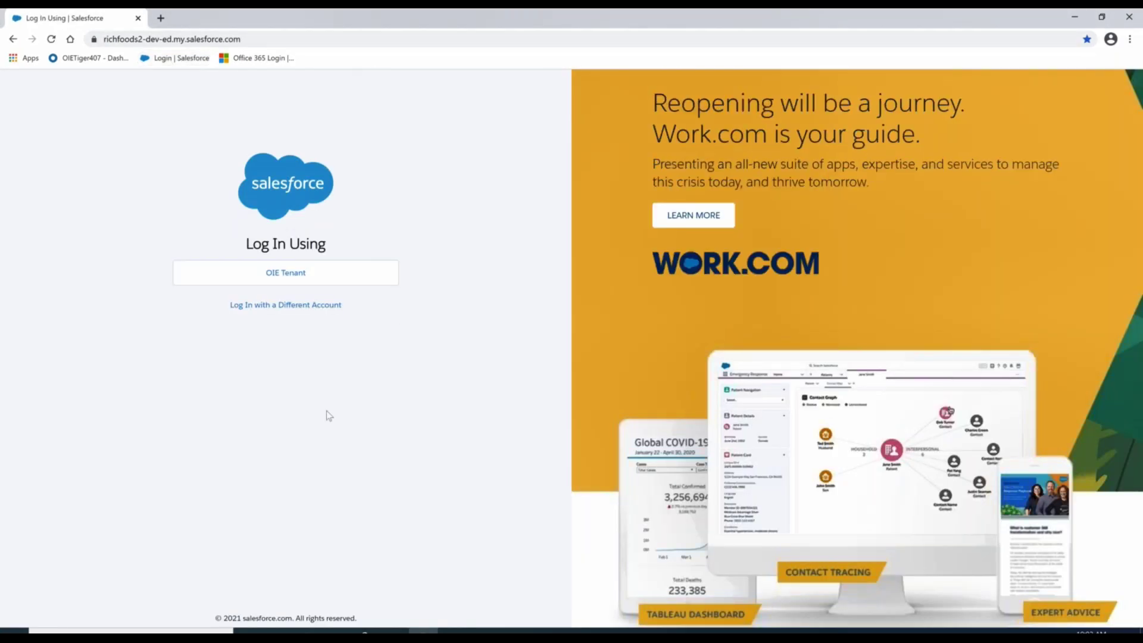
click(287, 276)
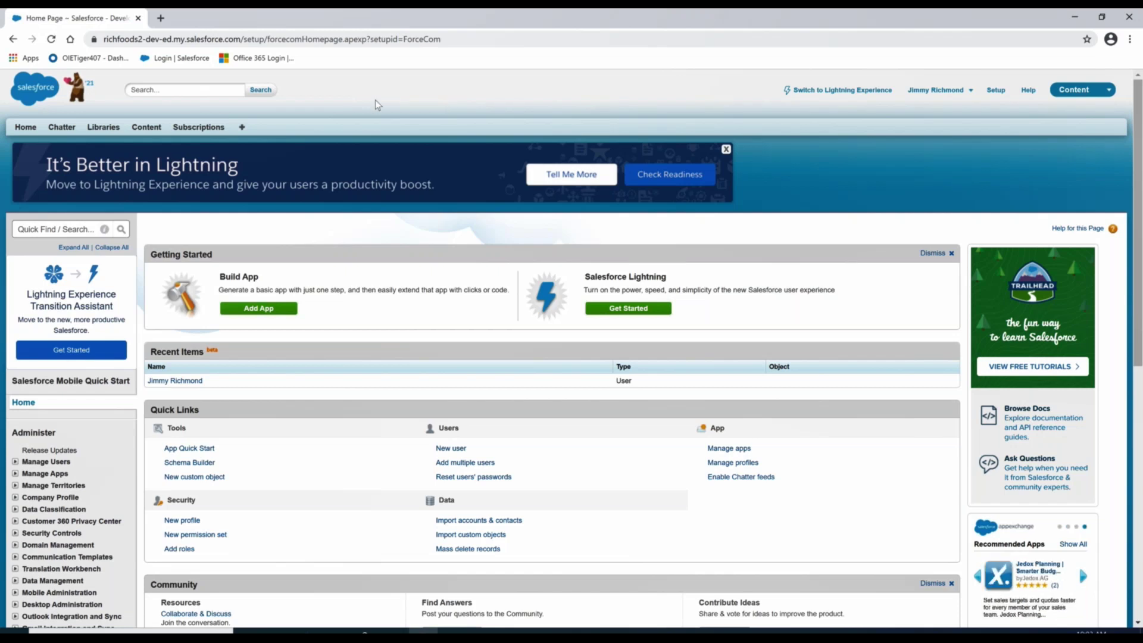
Switch back to the Okta admin console and review the enrolled user's devices and assigned applications
key(ctrl+Right)
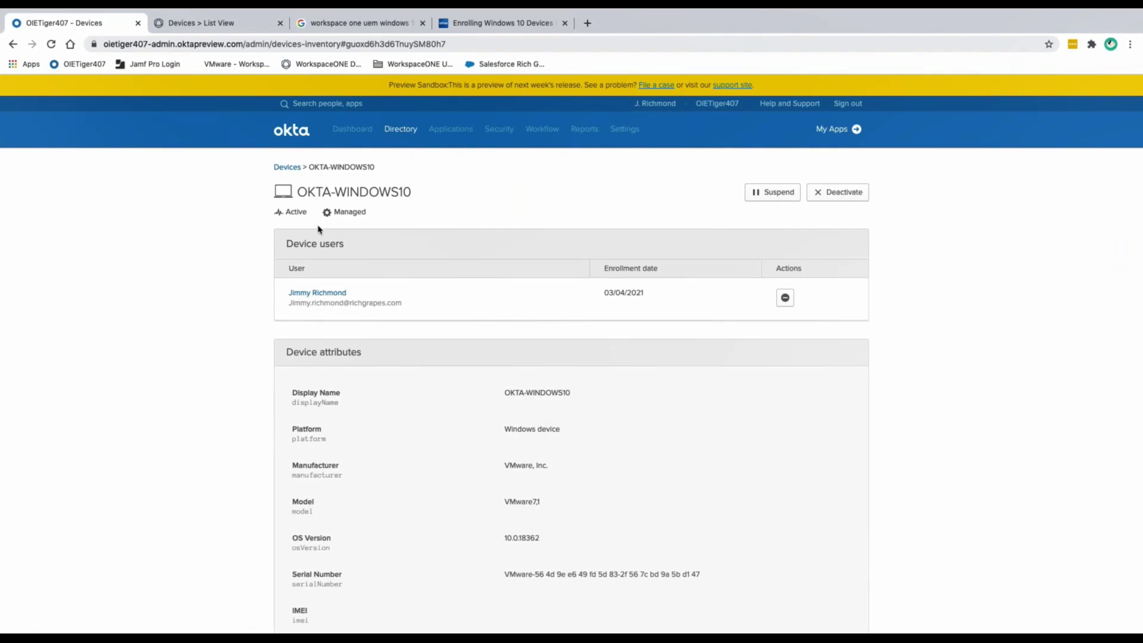
mouse_move(401, 136)
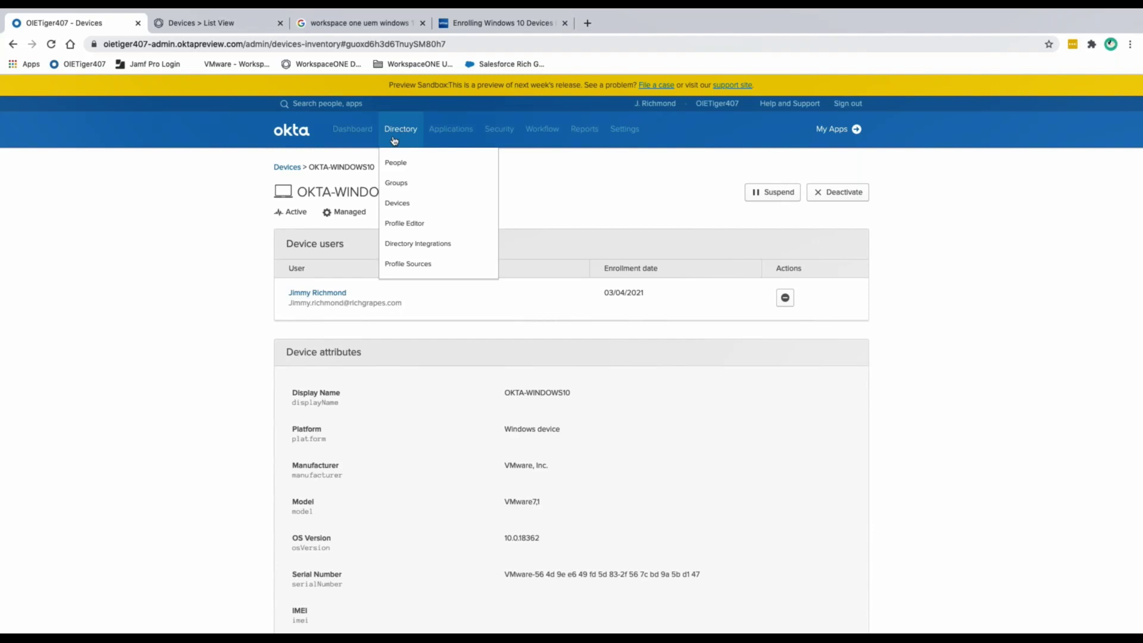
click(396, 164)
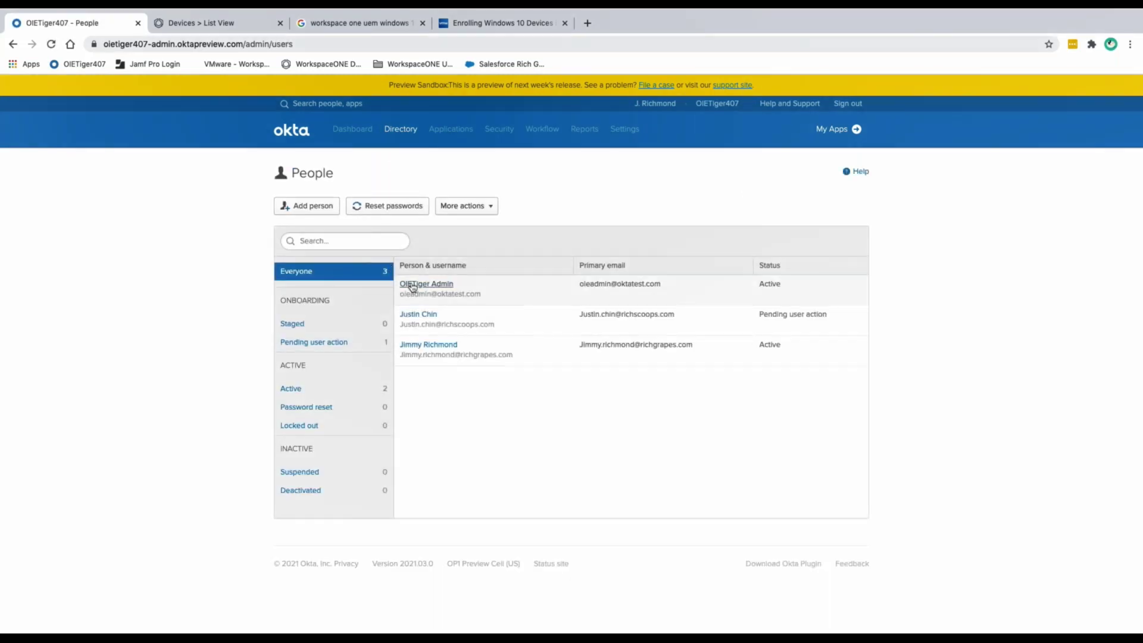
click(433, 346)
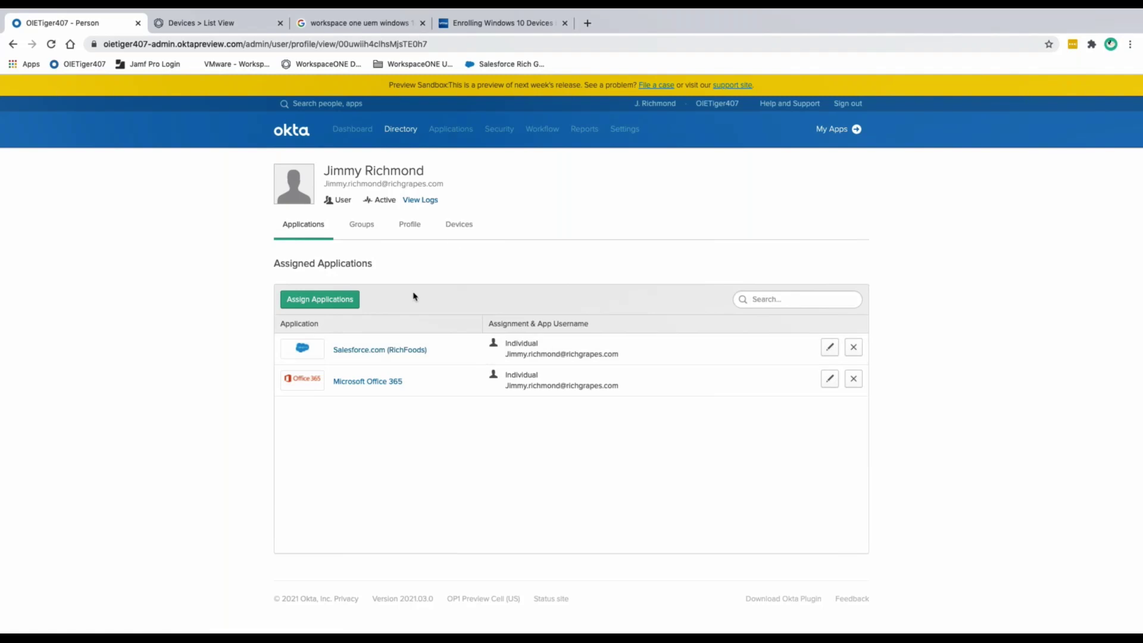
click(459, 224)
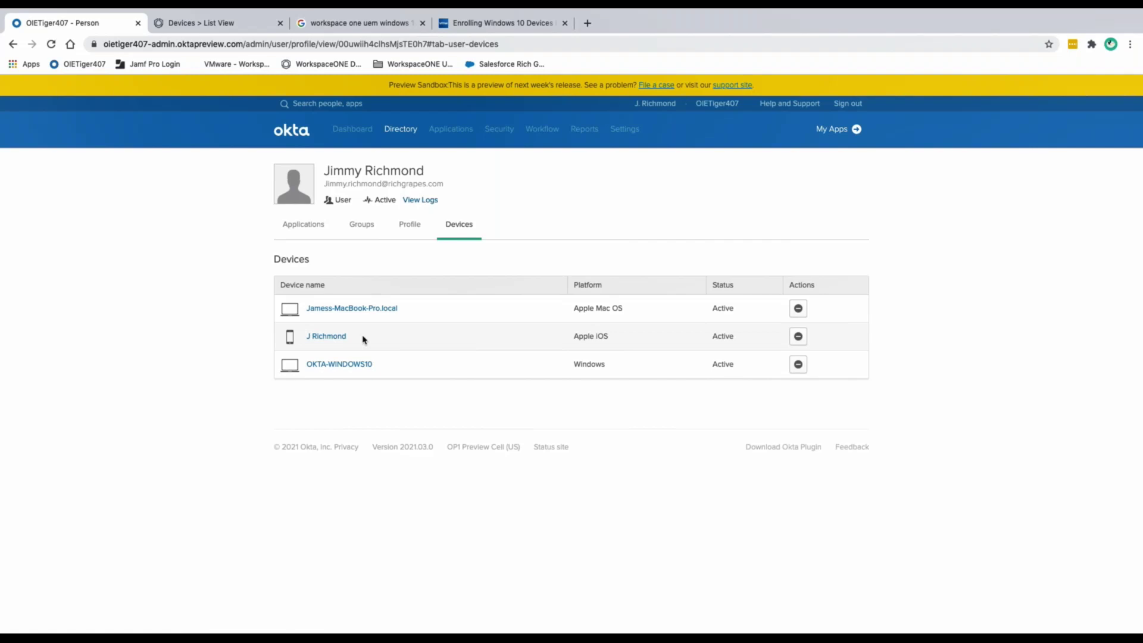
click(313, 224)
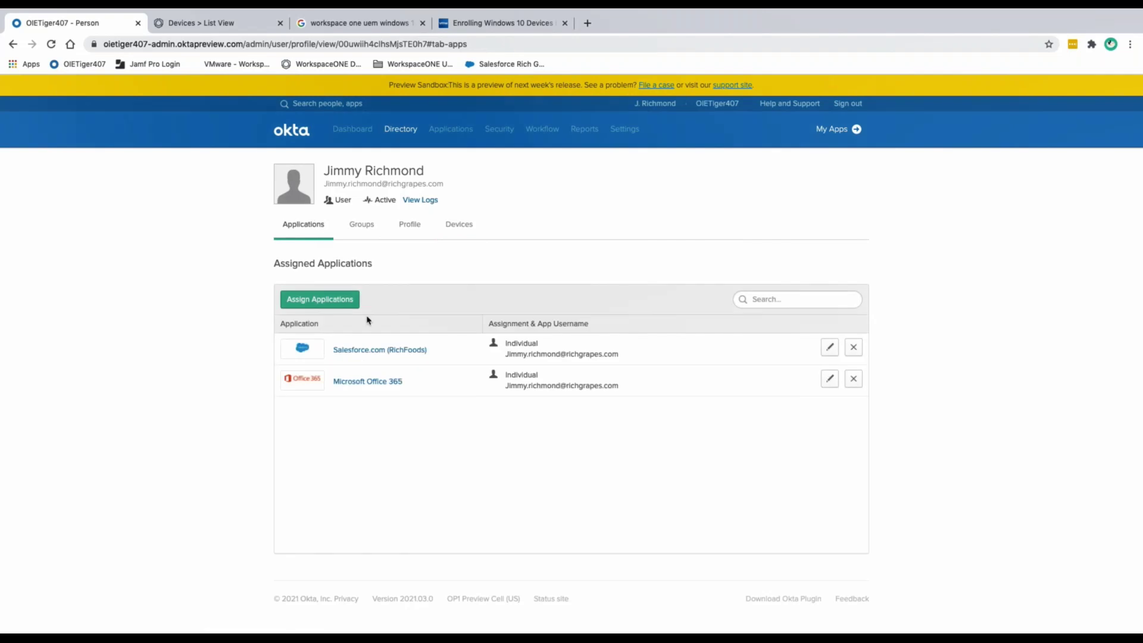
Open the Salesforce.com (RichFoods) application and examine the rules in its Sign On Policy
click(367, 351)
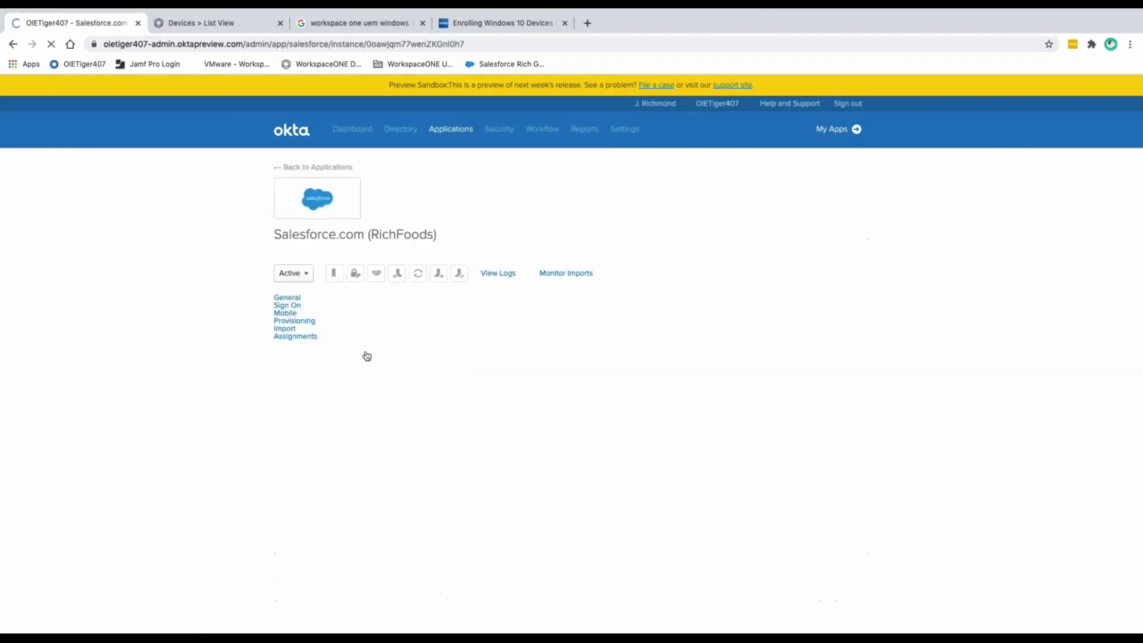
click(350, 247)
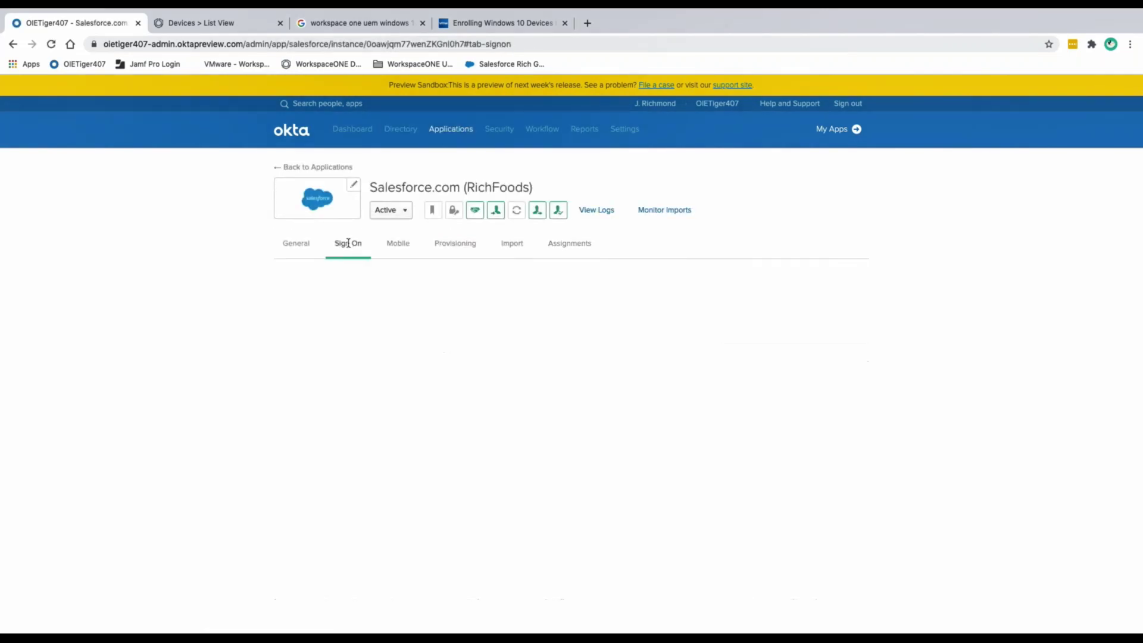
scroll(436, 509, down, 15)
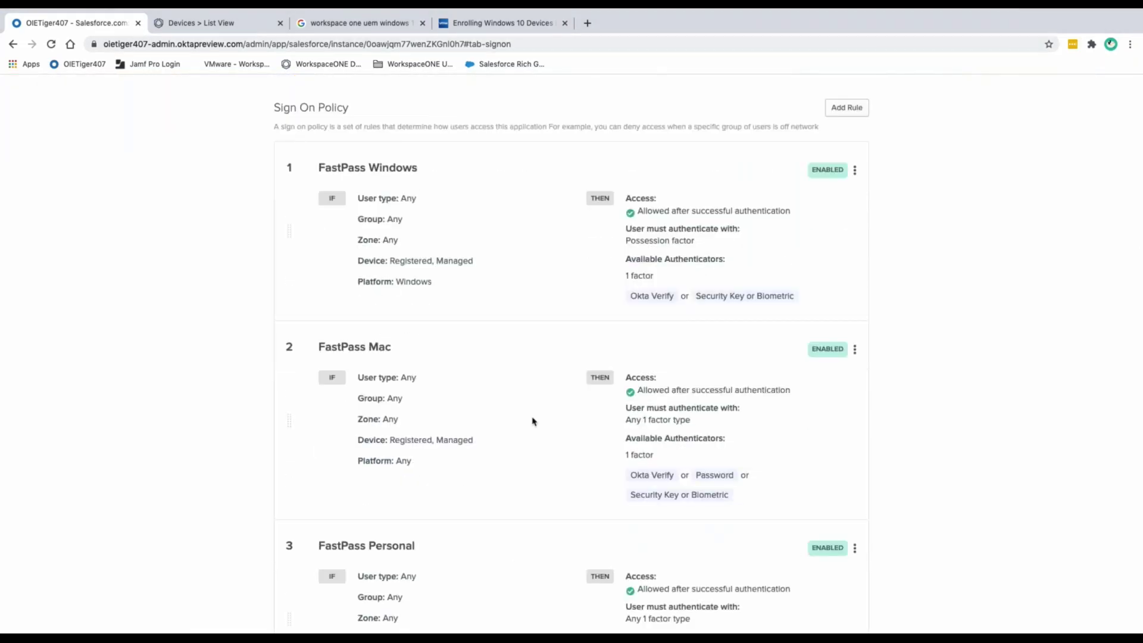
scroll(533, 421, down, 1)
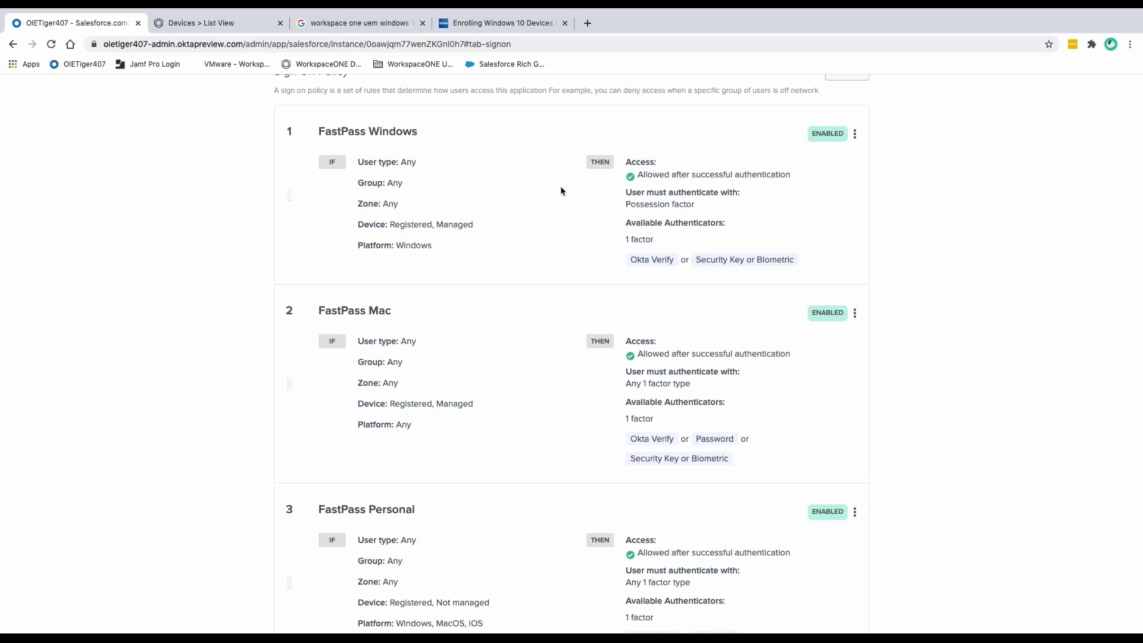
Open the FastPass Windows rule for editing and examine its device conditions, authentication requirements and re-authentication frequency
click(853, 137)
click(844, 156)
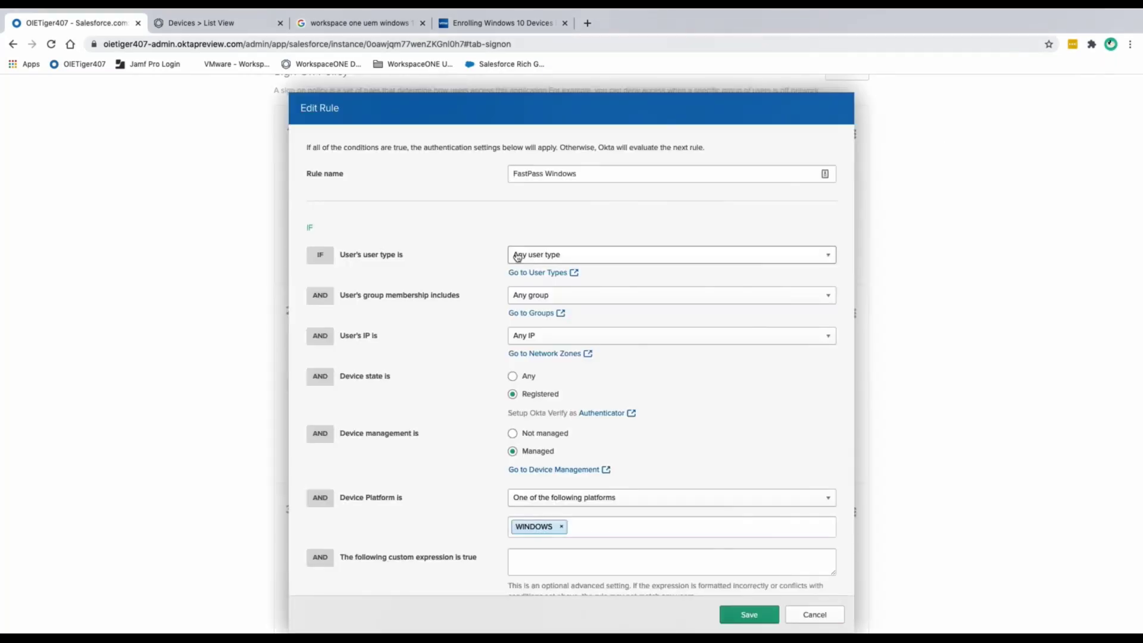
scroll(490, 303, down, 3)
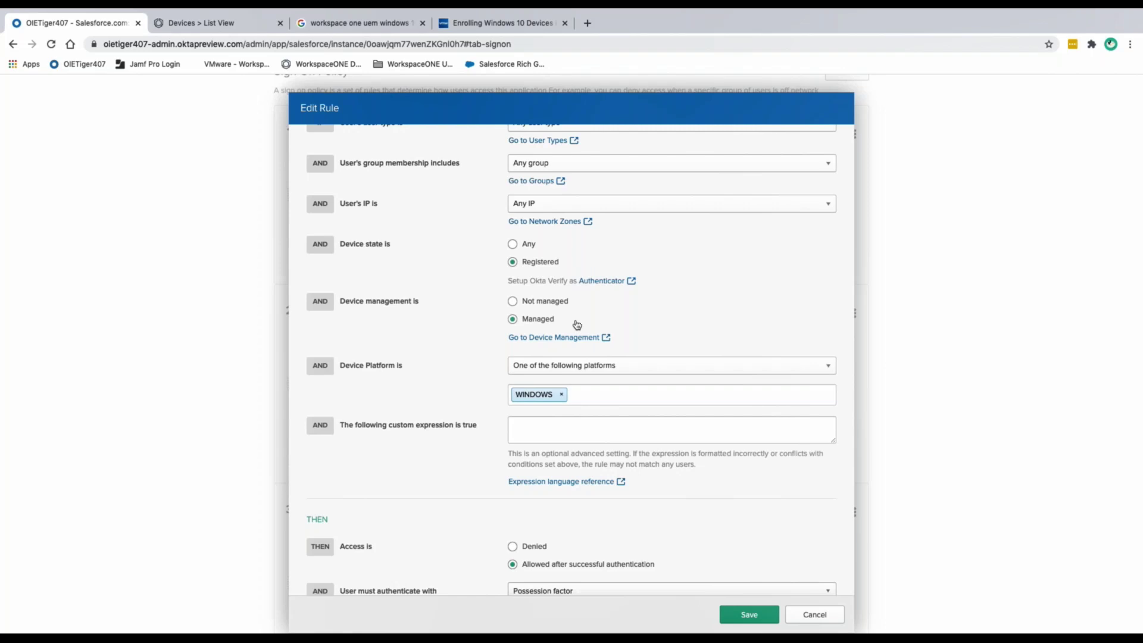
scroll(591, 332, down, 2)
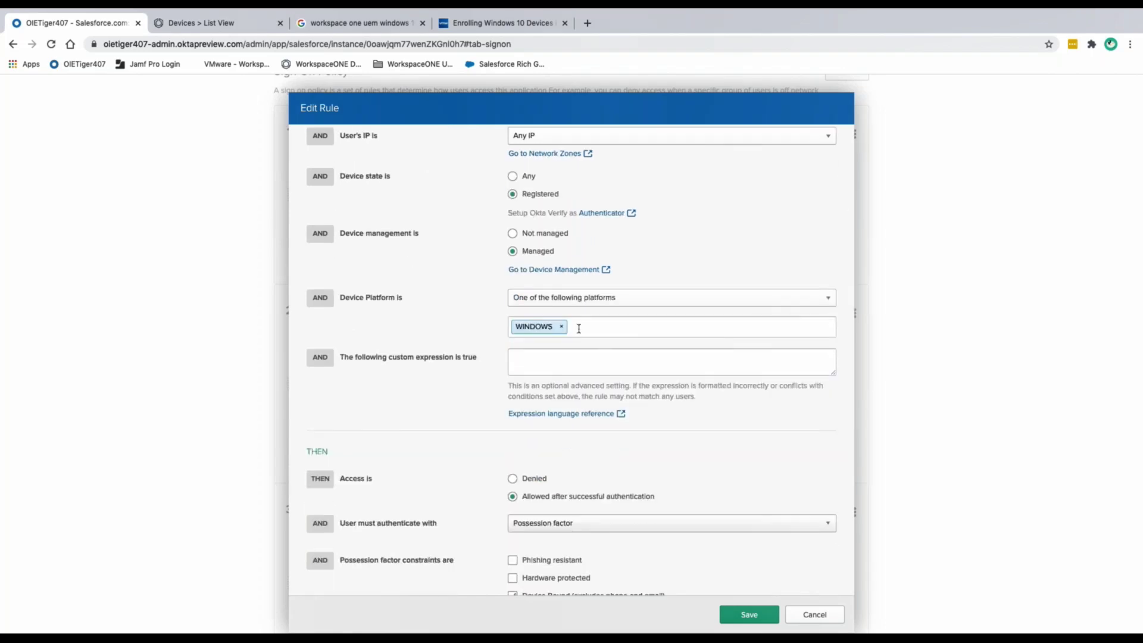
scroll(579, 328, down, 5)
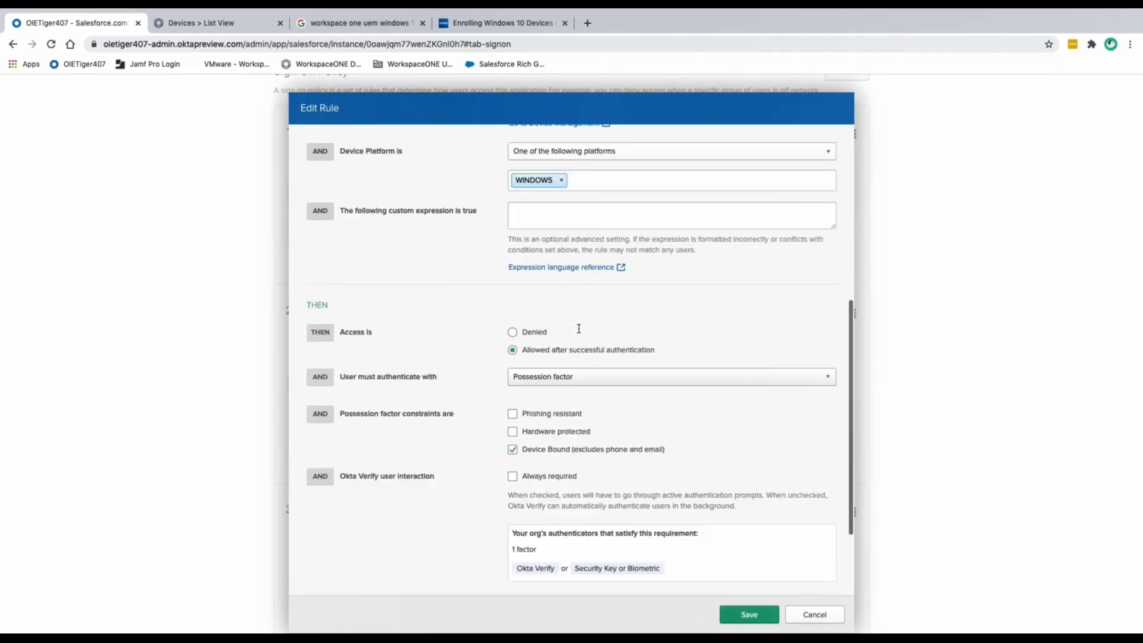
scroll(581, 334, down, 2)
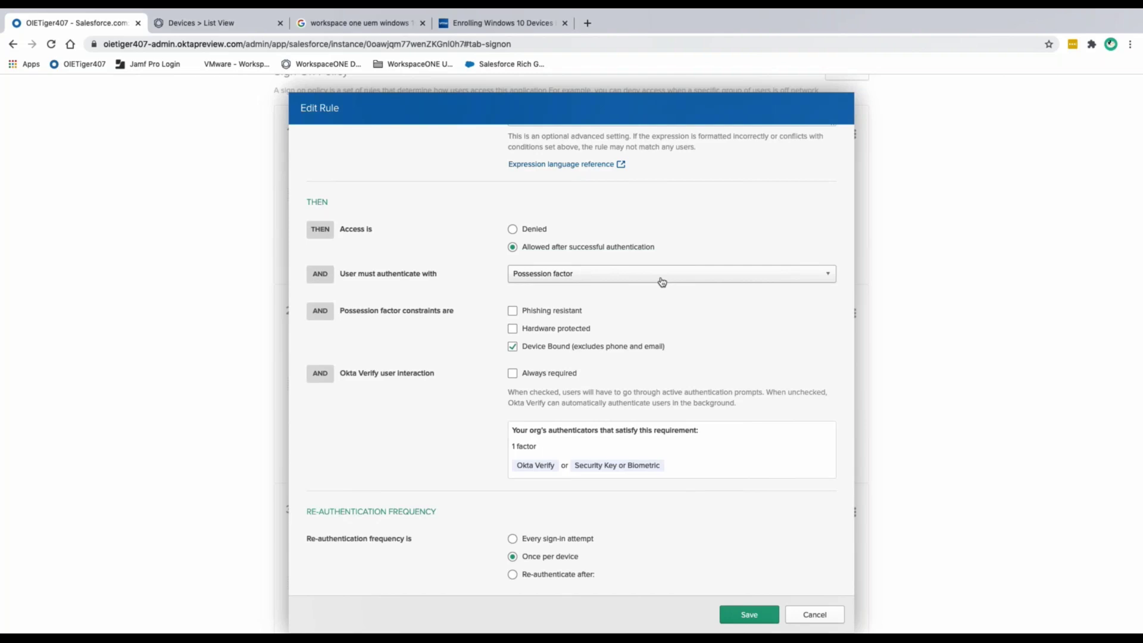
scroll(662, 282, down, 1)
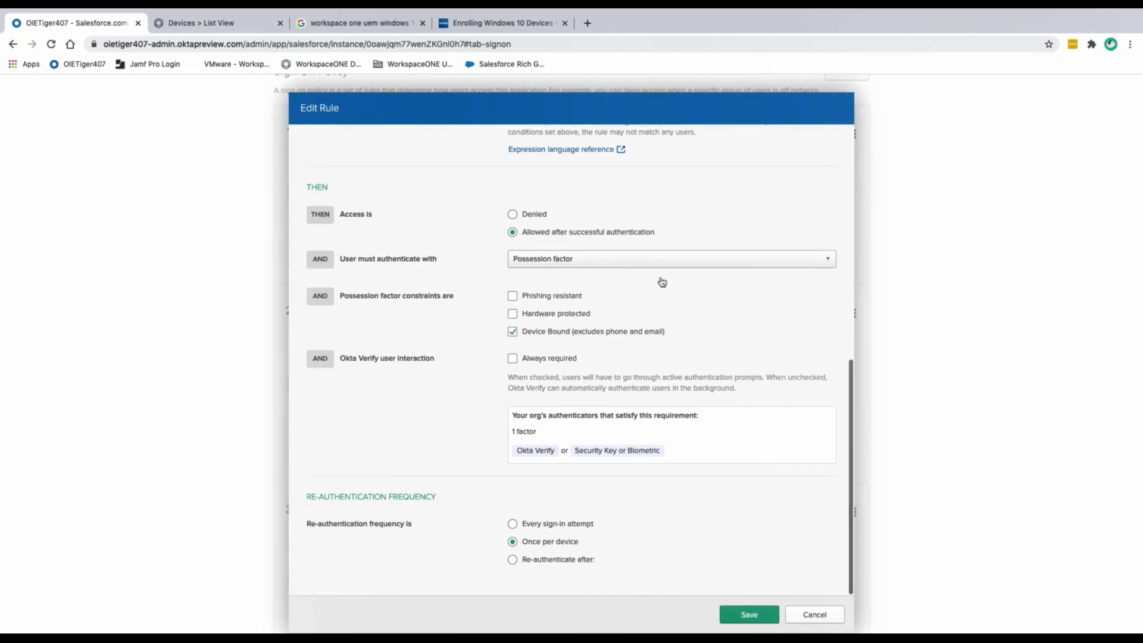